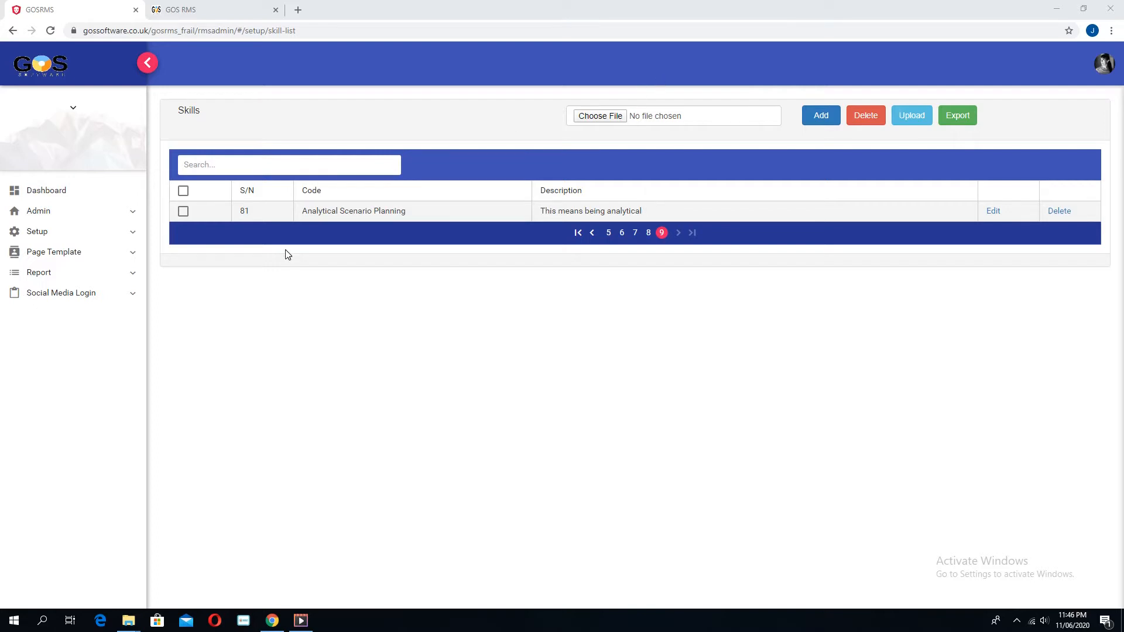
Start a new entry in the Skills setup and name it "Ability to deliver value".
{"action": "left_click", "coordinate": [45, 233]}
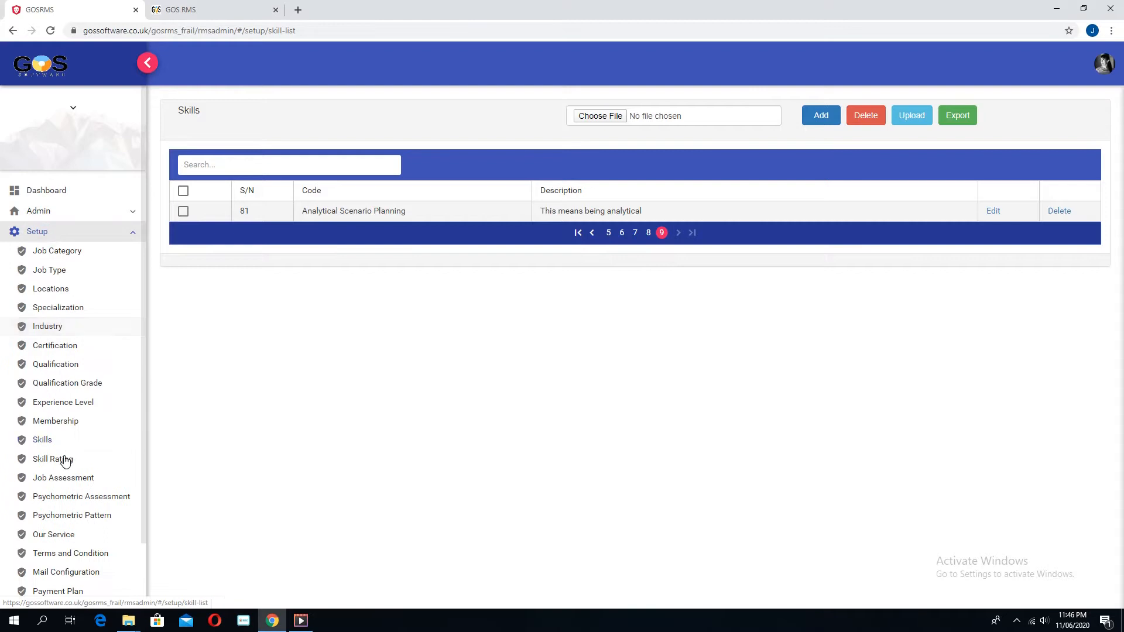
{"action": "left_click", "coordinate": [51, 445]}
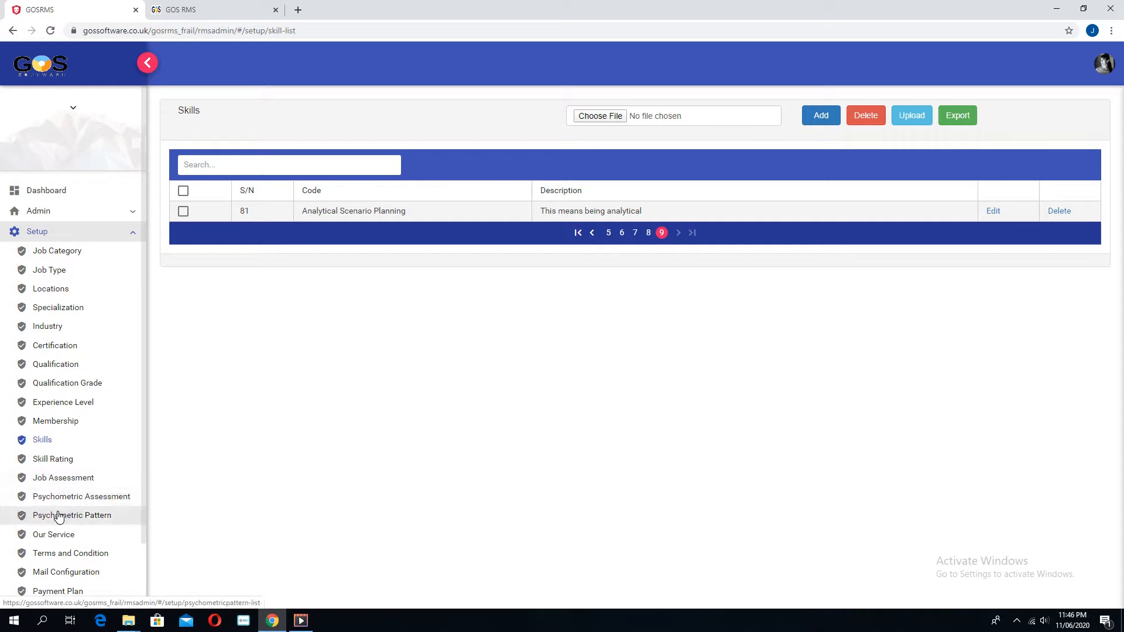
{"action": "left_click", "coordinate": [41, 445]}
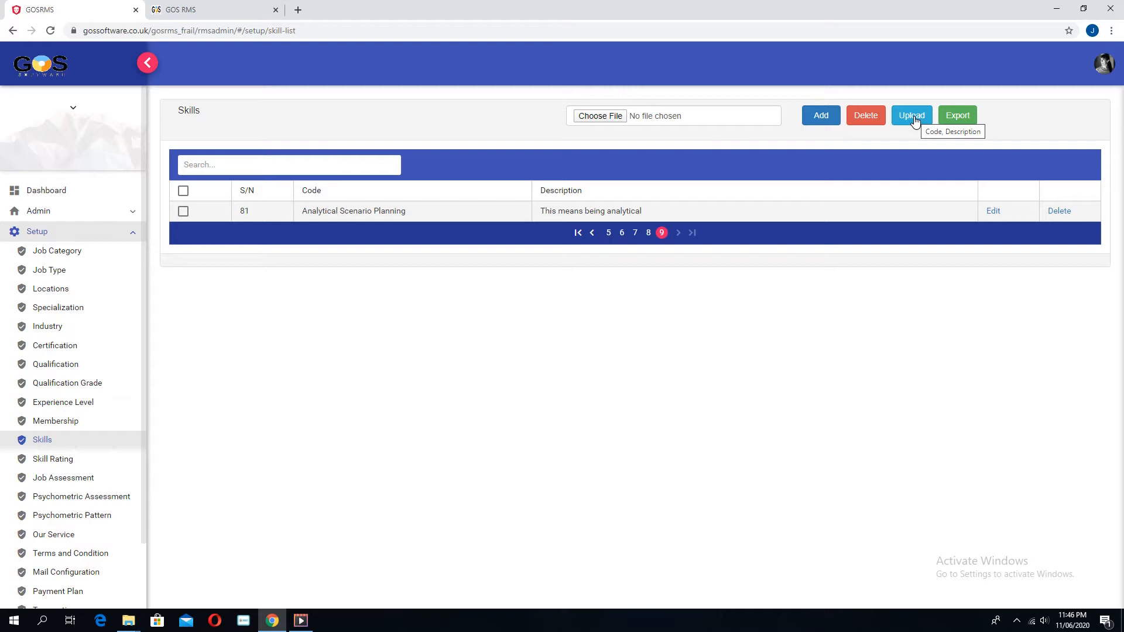
{"action": "left_click", "coordinate": [826, 117]}
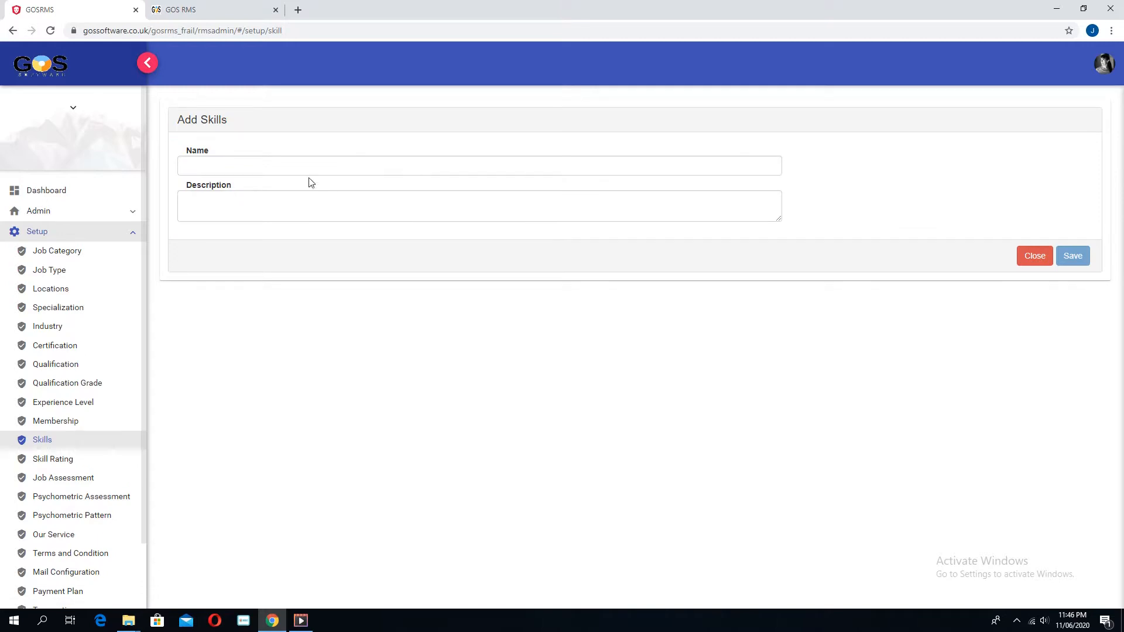
{"action": "left_click", "coordinate": [308, 169]}
{"action": "left_click", "coordinate": [287, 208]}
{"action": "left_click", "coordinate": [287, 170]}
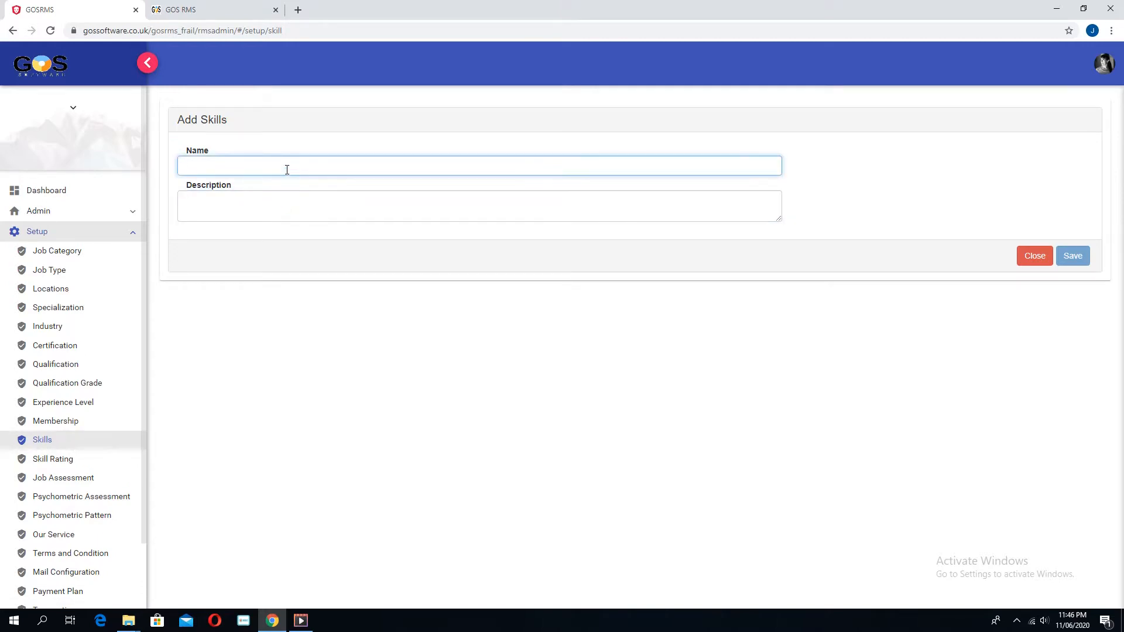
{"action": "type", "text": "Ability to deliver value"}
Save the skill with the description "Ability to deliver value consistently" and show the last page of the skills list.
{"action": "left_click", "coordinate": [271, 208]}
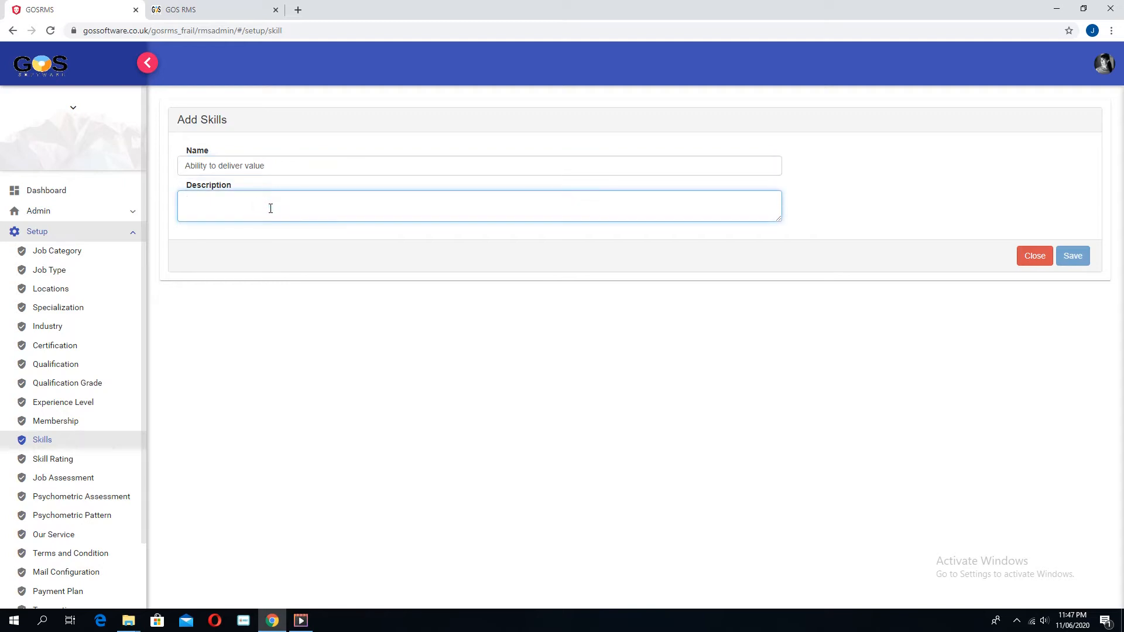
{"action": "type", "text": "Abiliy"}
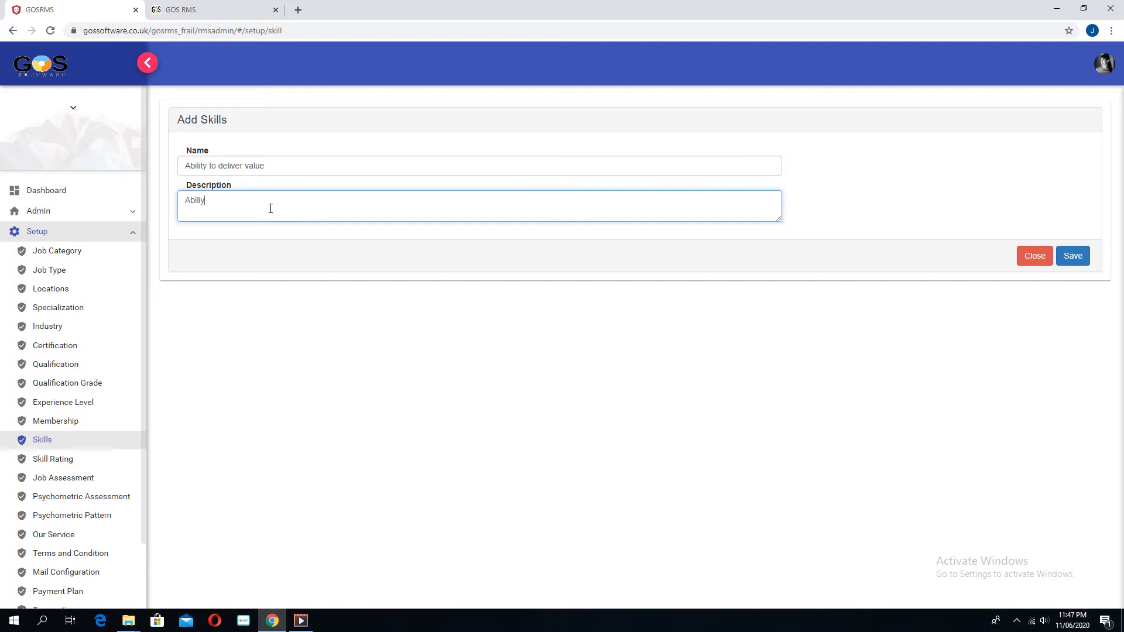
{"action": "key", "text": "BackSpace"}
{"action": "type", "text": "ty tp"}
{"action": "type", "text": "deliver value consistently"}
{"action": "left_click", "coordinate": [1073, 256]}
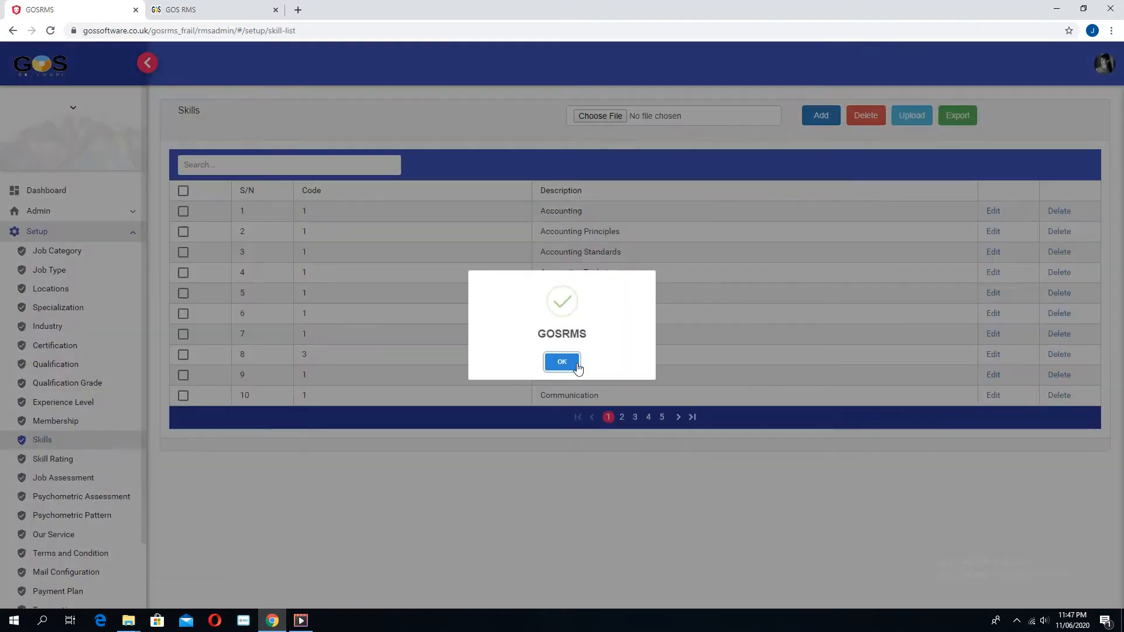
{"action": "left_click", "coordinate": [562, 359]}
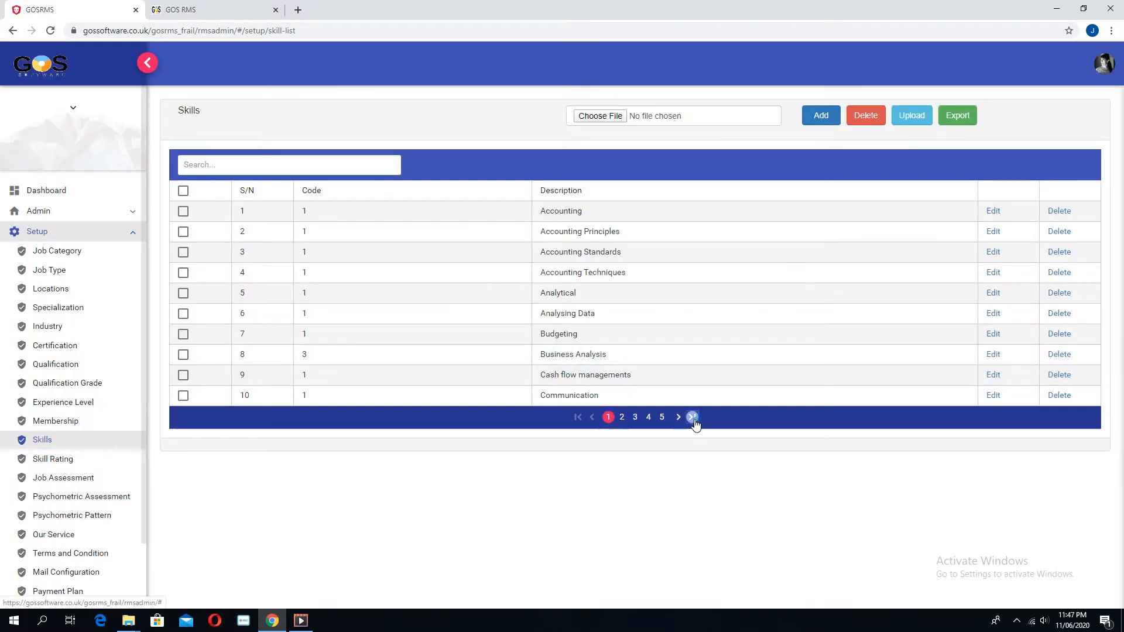
{"action": "left_click", "coordinate": [692, 418]}
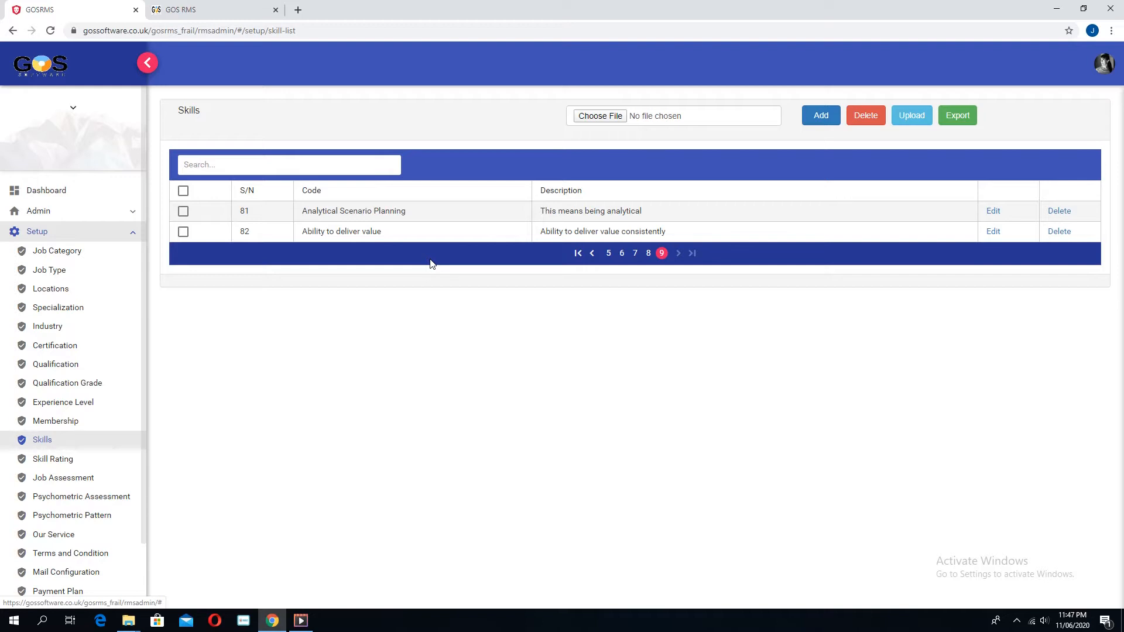
Open a blank skill rating entry from the Skill Rating setup and examine its description, upper range and lower range fields.
{"action": "left_click", "coordinate": [68, 463]}
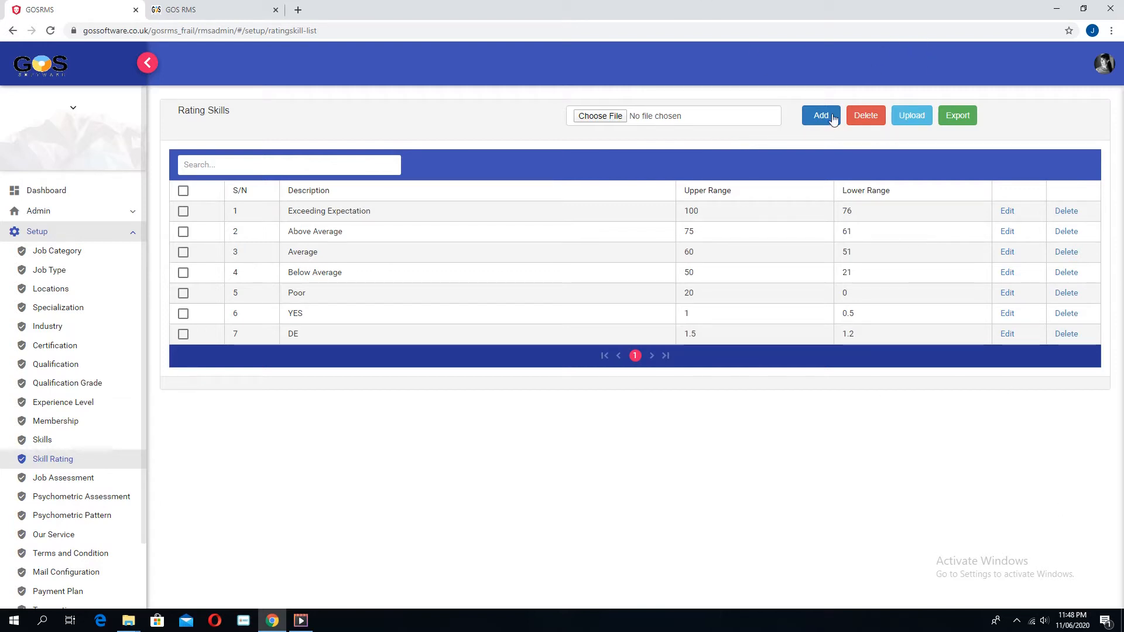
{"action": "left_click", "coordinate": [823, 116]}
{"action": "left_click", "coordinate": [265, 162]}
{"action": "left_click", "coordinate": [255, 200]}
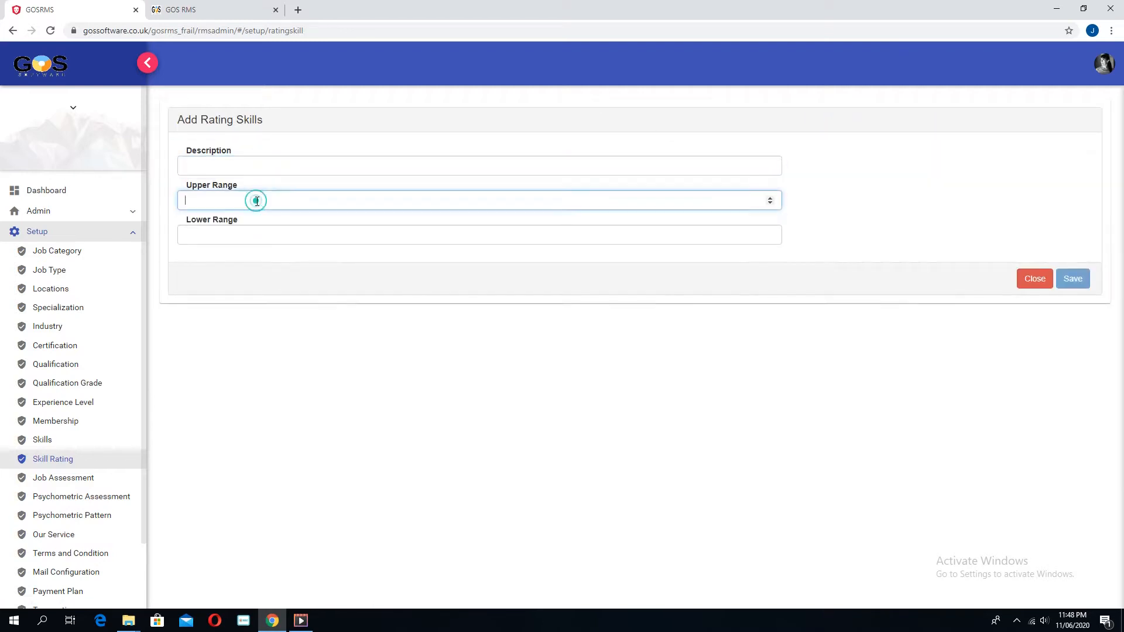
{"action": "left_click", "coordinate": [242, 225]}
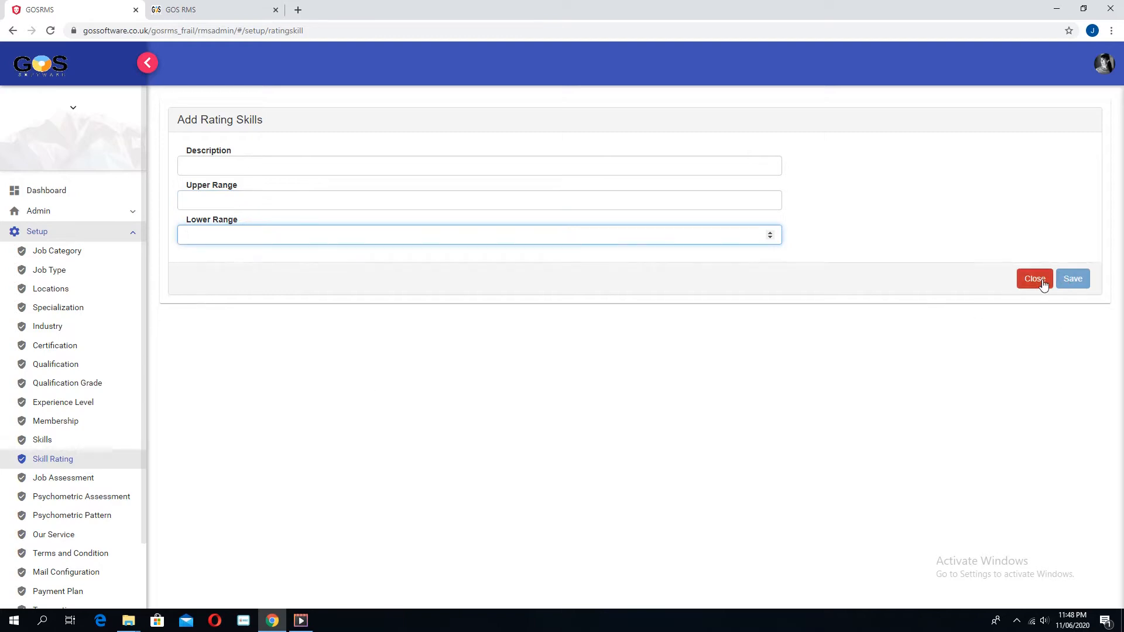
{"action": "left_click", "coordinate": [405, 171]}
{"action": "type", "text": "ff"}
{"action": "left_click", "coordinate": [352, 209]}
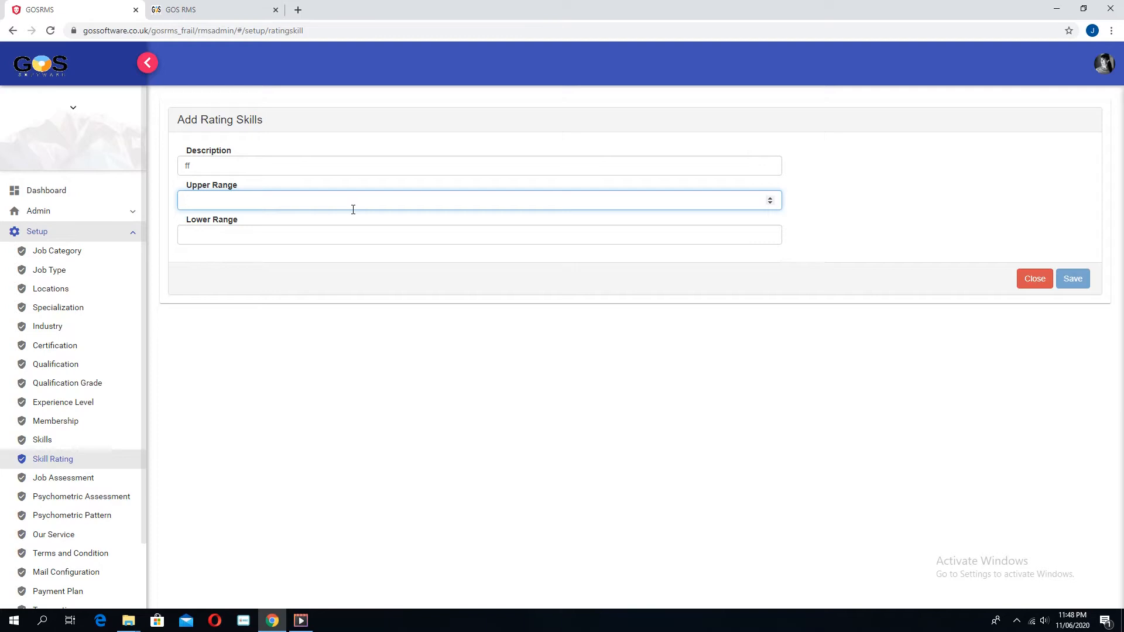
{"action": "type", "text": "66"}
{"action": "left_click", "coordinate": [317, 239]}
{"action": "type", "text": "66"}
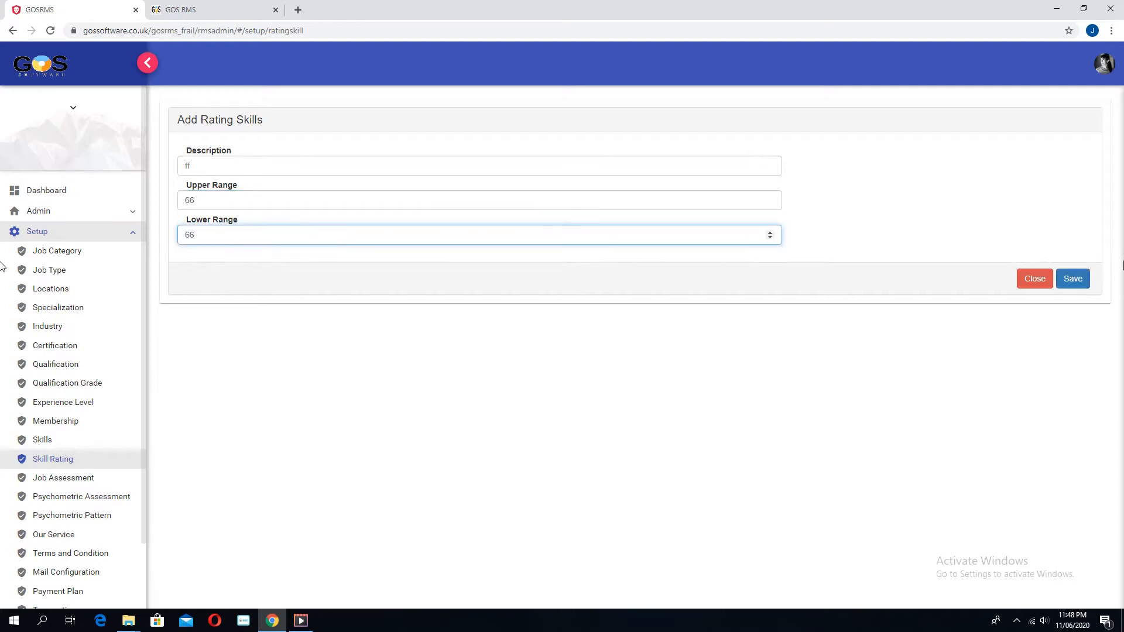
{"action": "left_click", "coordinate": [1034, 280]}
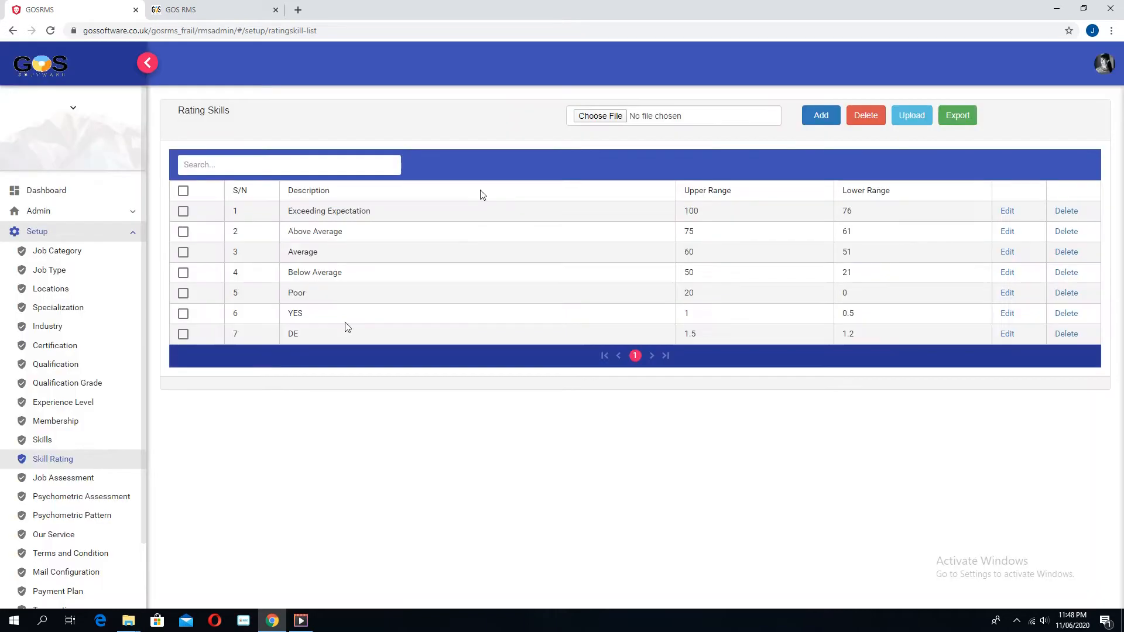
Start a new job assessment named "Accounting Officer Assessment 1" with the job title "Accounting Officer".
{"action": "left_click", "coordinate": [45, 482]}
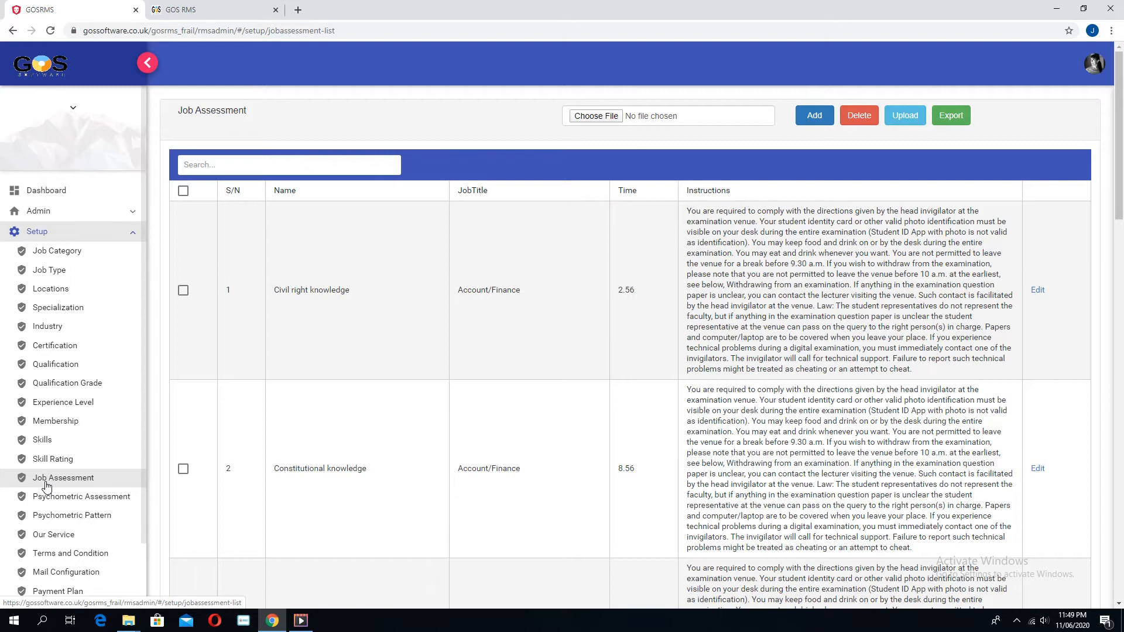
{"action": "left_click", "coordinate": [47, 483]}
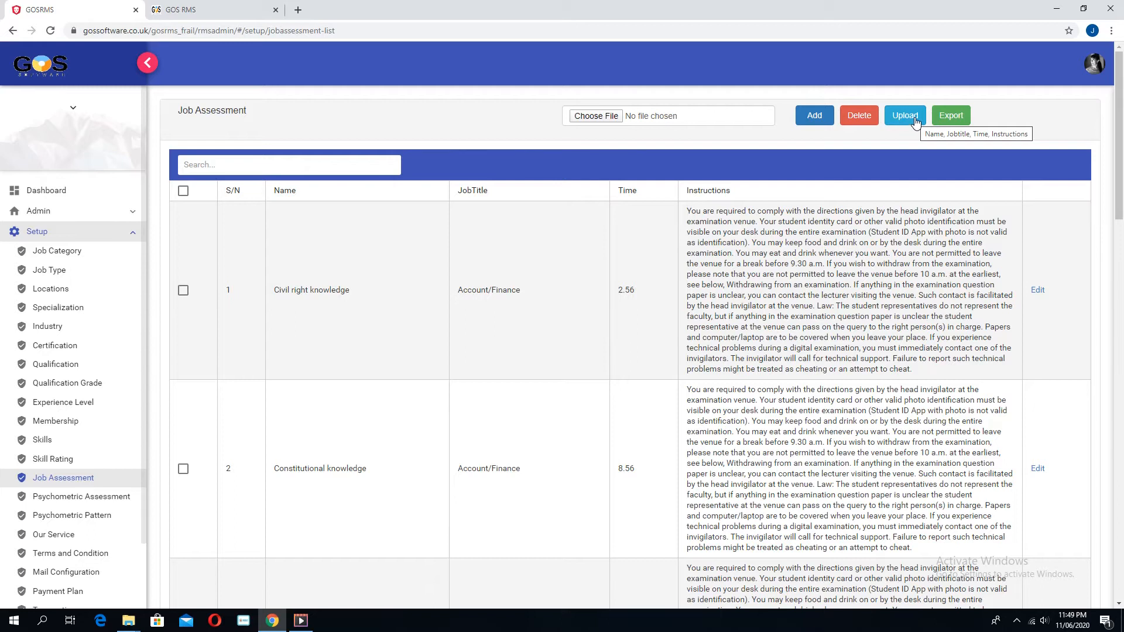
{"action": "left_click", "coordinate": [818, 116]}
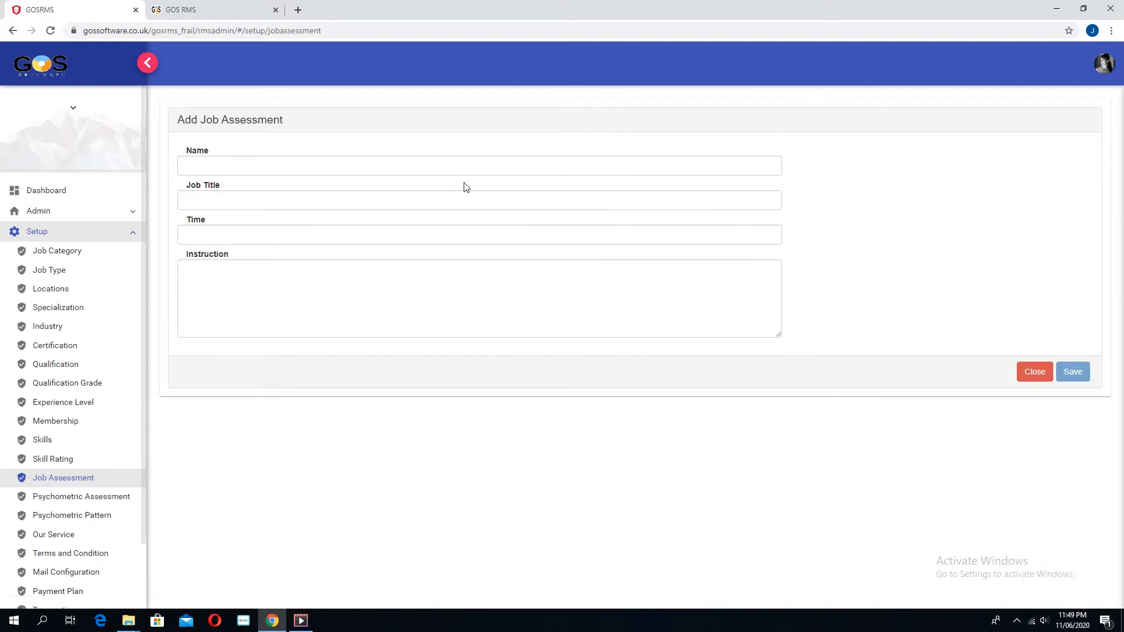
{"action": "left_click", "coordinate": [536, 170]}
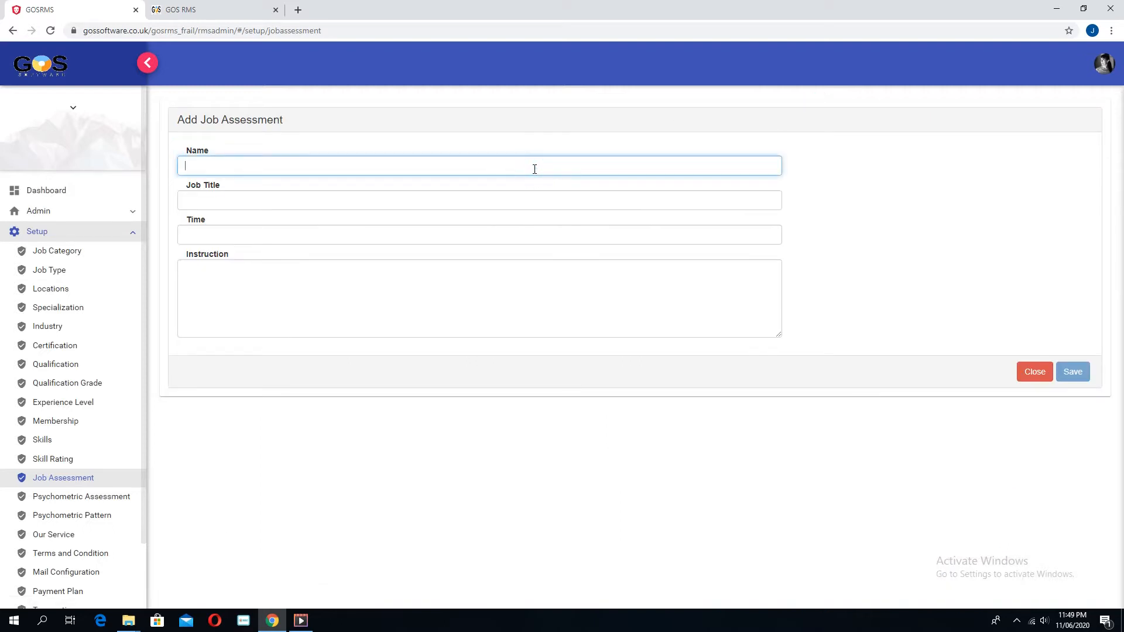
{"action": "type", "text": "Accounting Officer Assessment 1"}
{"action": "left_click", "coordinate": [327, 201]}
{"action": "type", "text": "Accoun"}
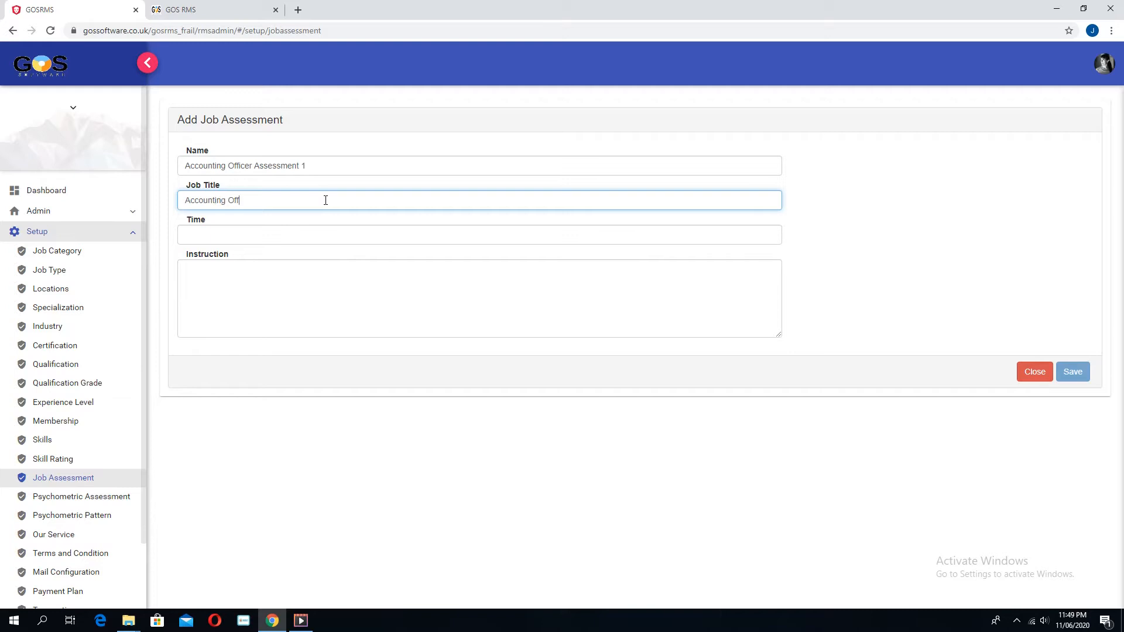
Set the assessment's time to 20 and its instruction to "Do well", and save it.
{"action": "left_click", "coordinate": [280, 232]}
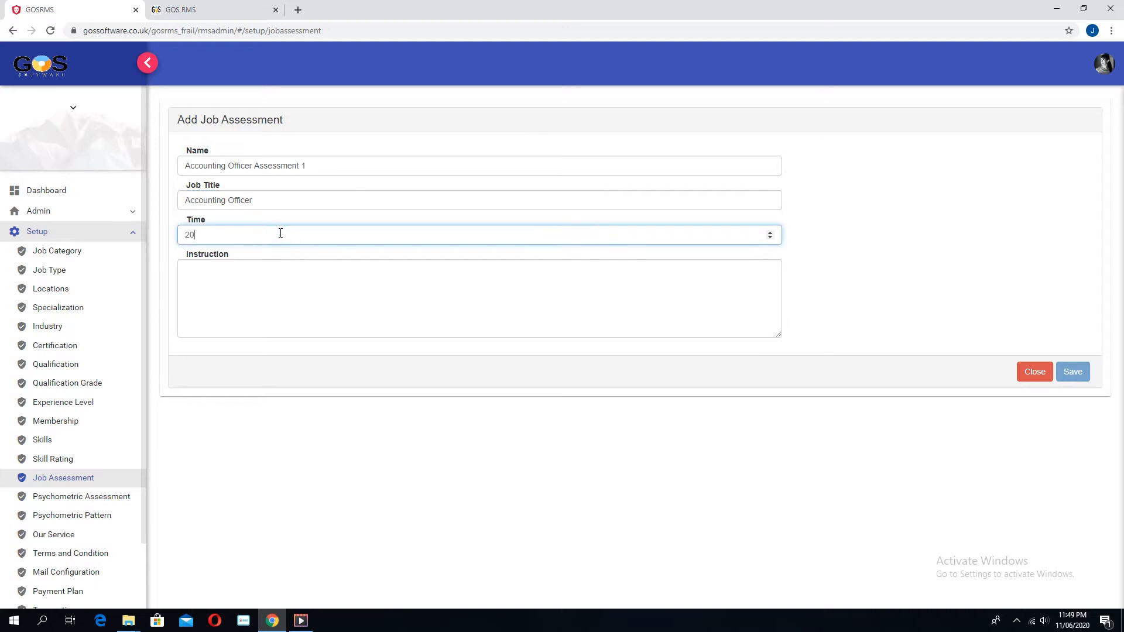
{"action": "left_click", "coordinate": [286, 294]}
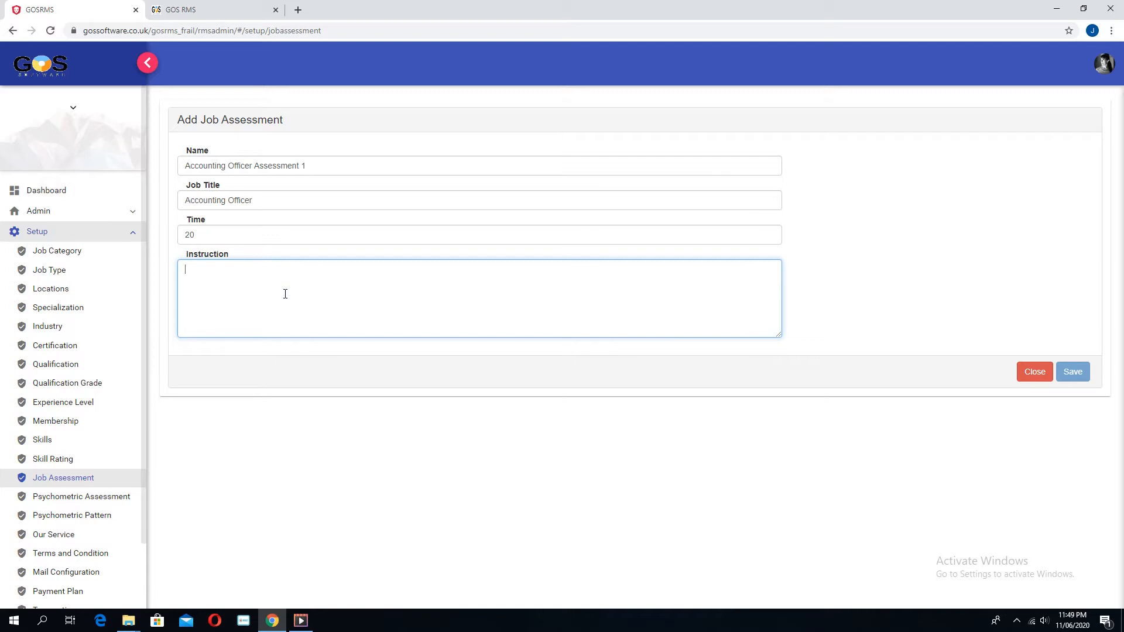
{"action": "type", "text": "Do well"}
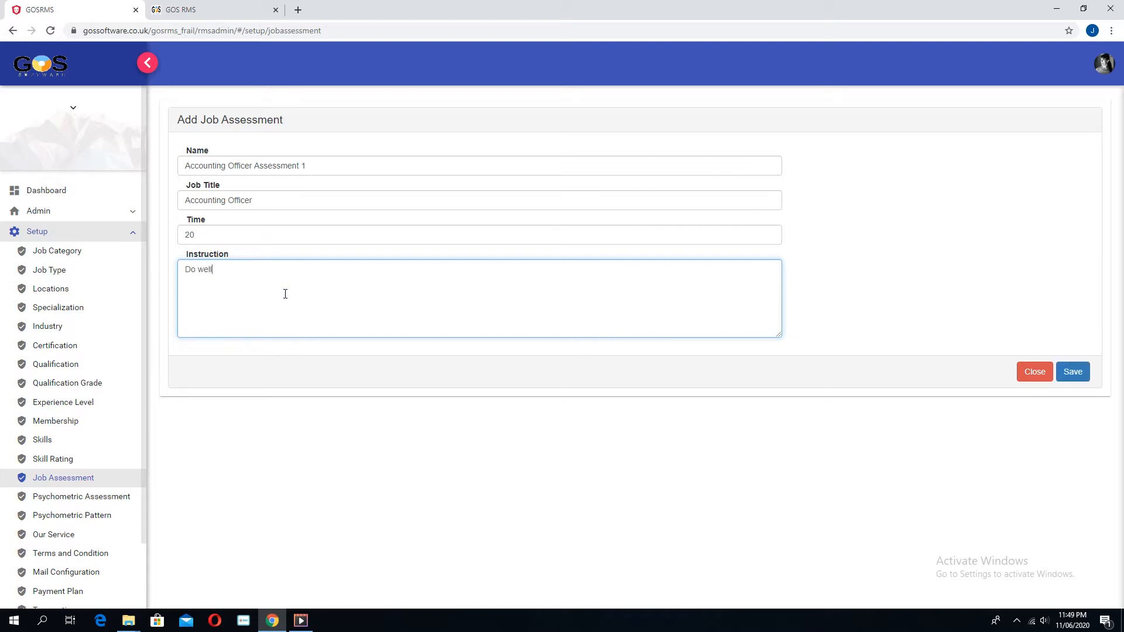
{"action": "left_click", "coordinate": [1063, 374]}
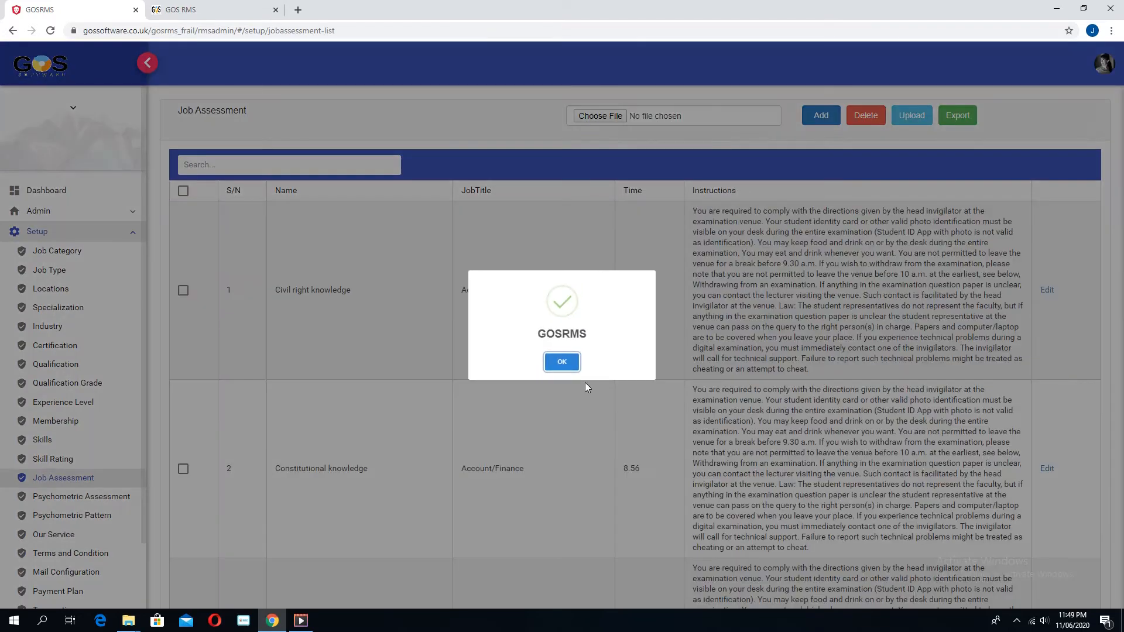
{"action": "left_click", "coordinate": [563, 363]}
Open Accounting Officer Assessment 1 for editing and start a new assessment question of type Single.
{"action": "scroll", "coordinate": [566, 364], "scroll_direction": "down", "scroll_amount": 20}
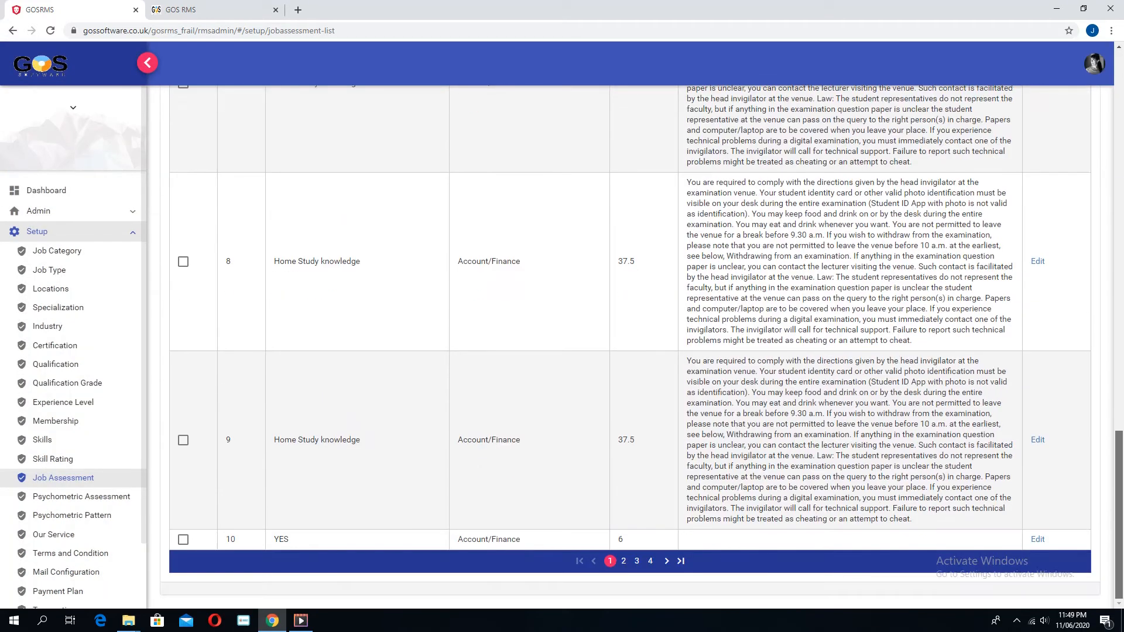
{"action": "left_click", "coordinate": [650, 561]}
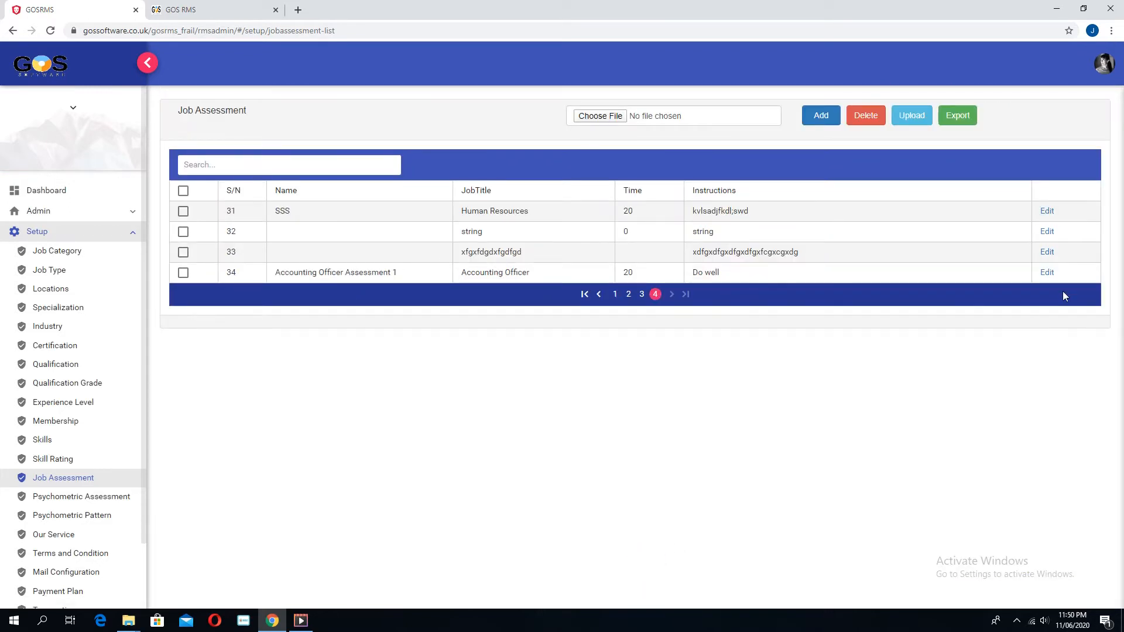
{"action": "left_click", "coordinate": [1048, 273]}
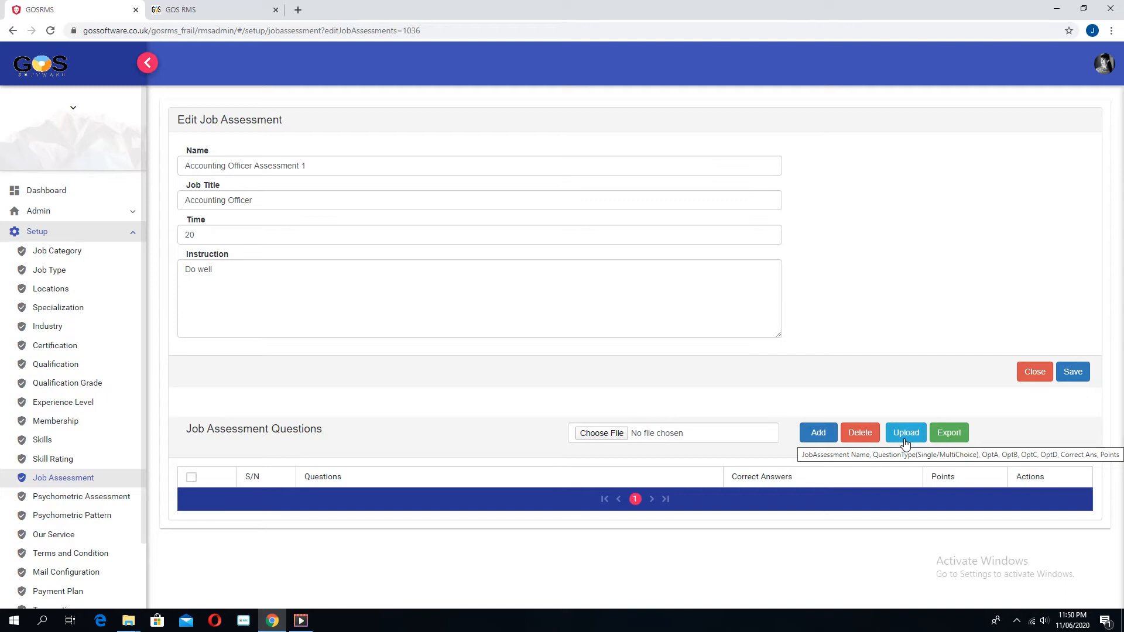
{"action": "left_click", "coordinate": [818, 436]}
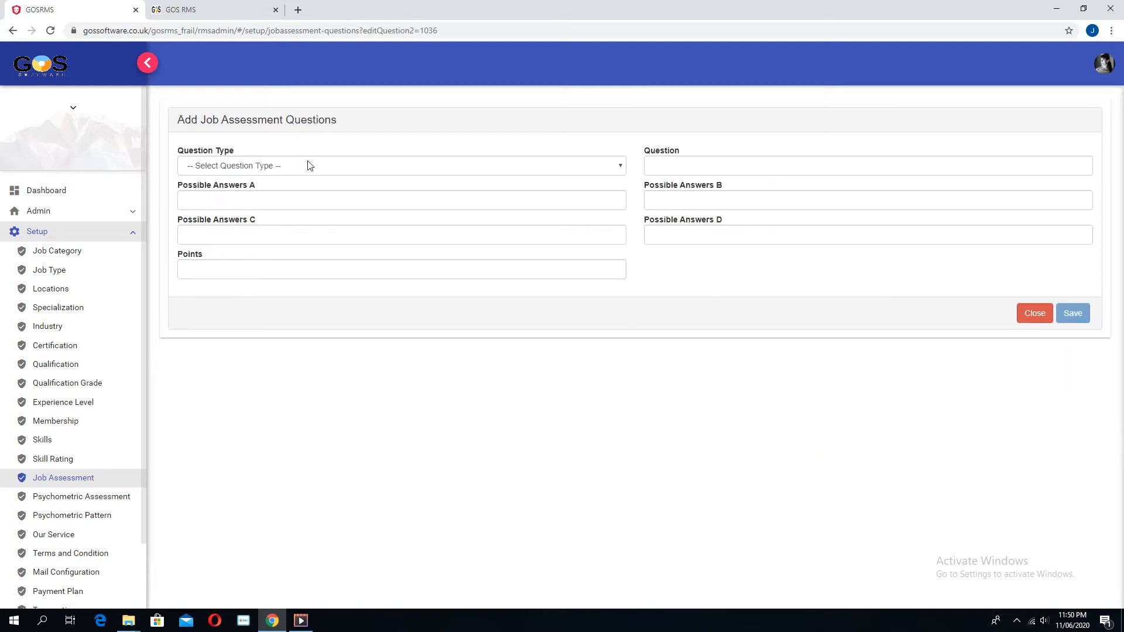
{"action": "left_click", "coordinate": [292, 166]}
{"action": "left_click", "coordinate": [240, 191]}
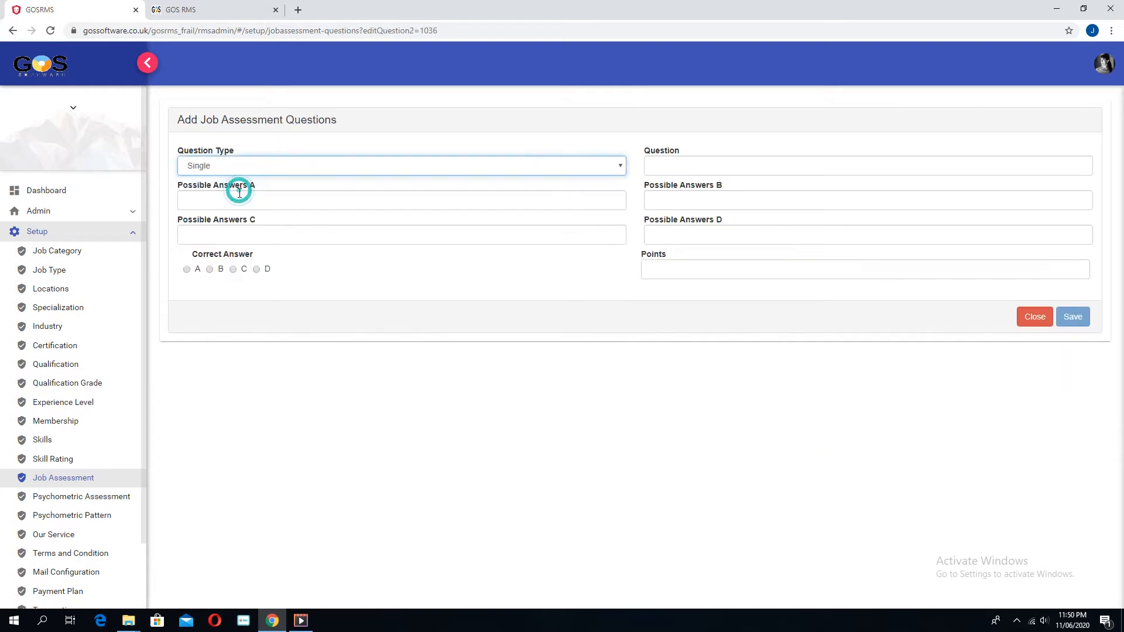
Enter "What is my name?" as the question, with a first name as possible answer A and "Bod" as possible answer C.
{"action": "left_click", "coordinate": [697, 165]}
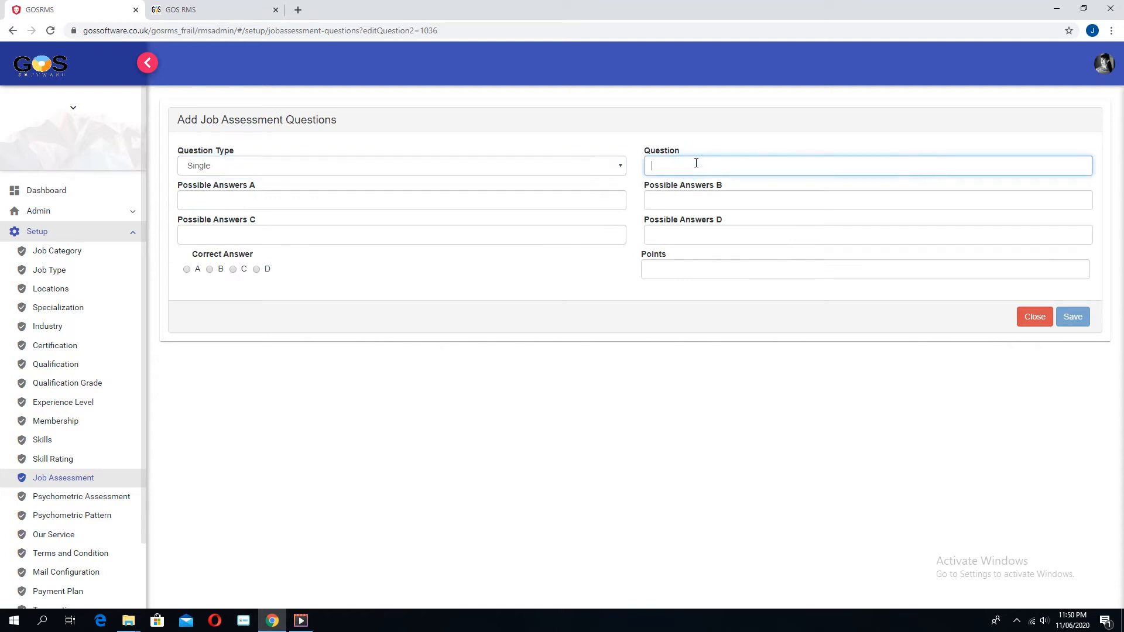
{"action": "type", "text": "What"}
{"action": "type", "text": "is my name?"}
{"action": "left_click", "coordinate": [321, 200]}
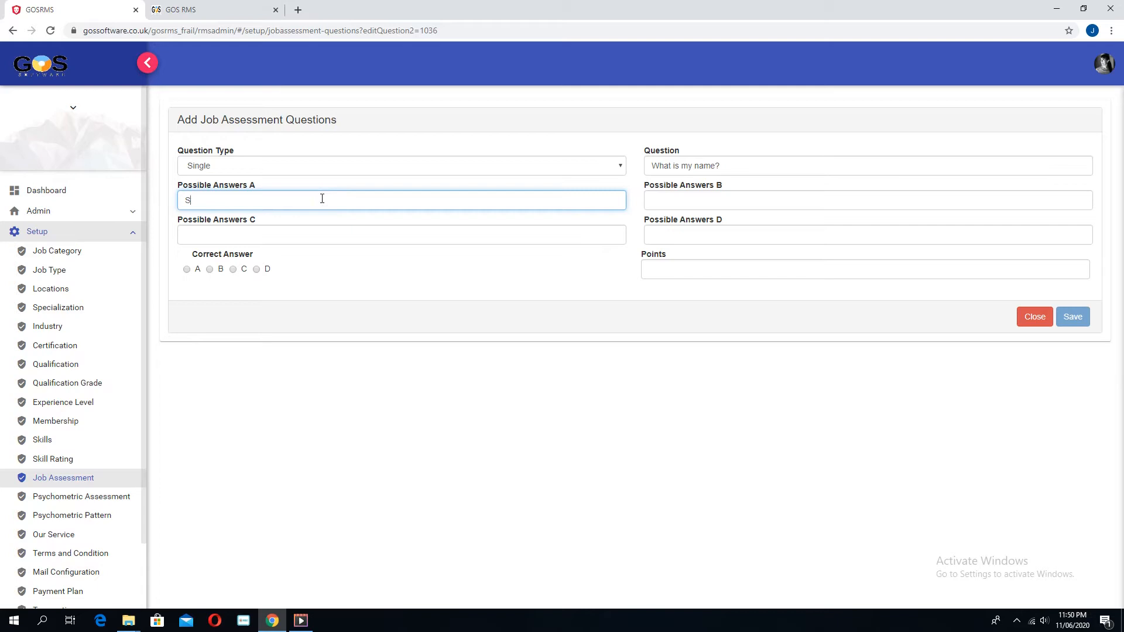
{"action": "left_click", "coordinate": [288, 236]}
{"action": "type", "text": "Bod"}
Fill in "Bid" as possible answer B and "Bud" as possible answer D, and set the question's points to 5.
{"action": "left_click", "coordinate": [715, 201]}
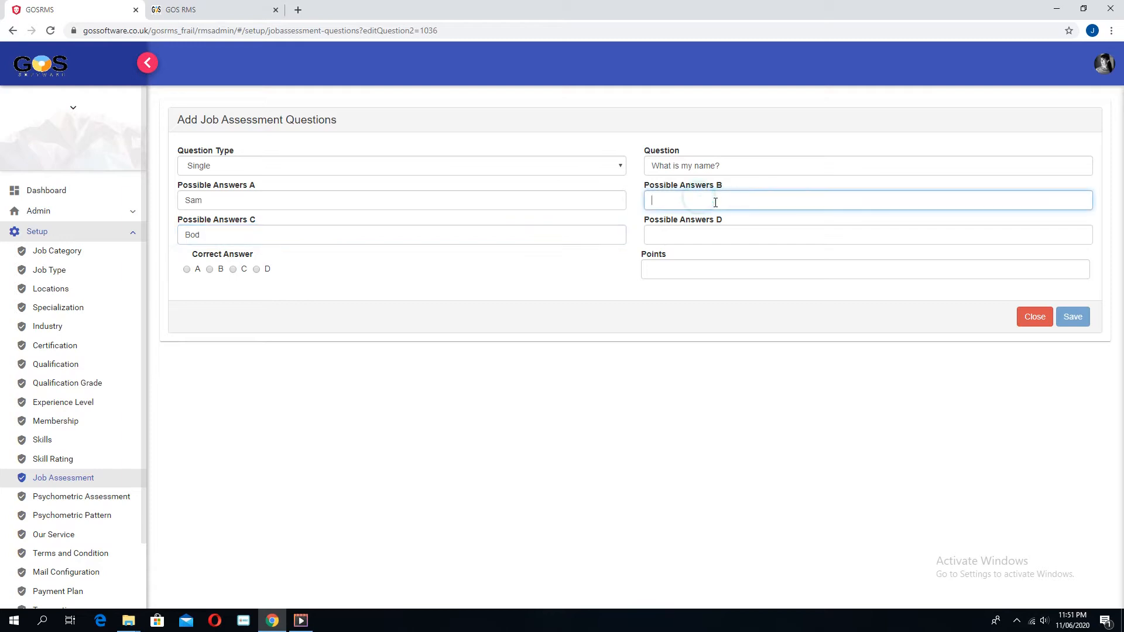
{"action": "left_click", "coordinate": [676, 236]}
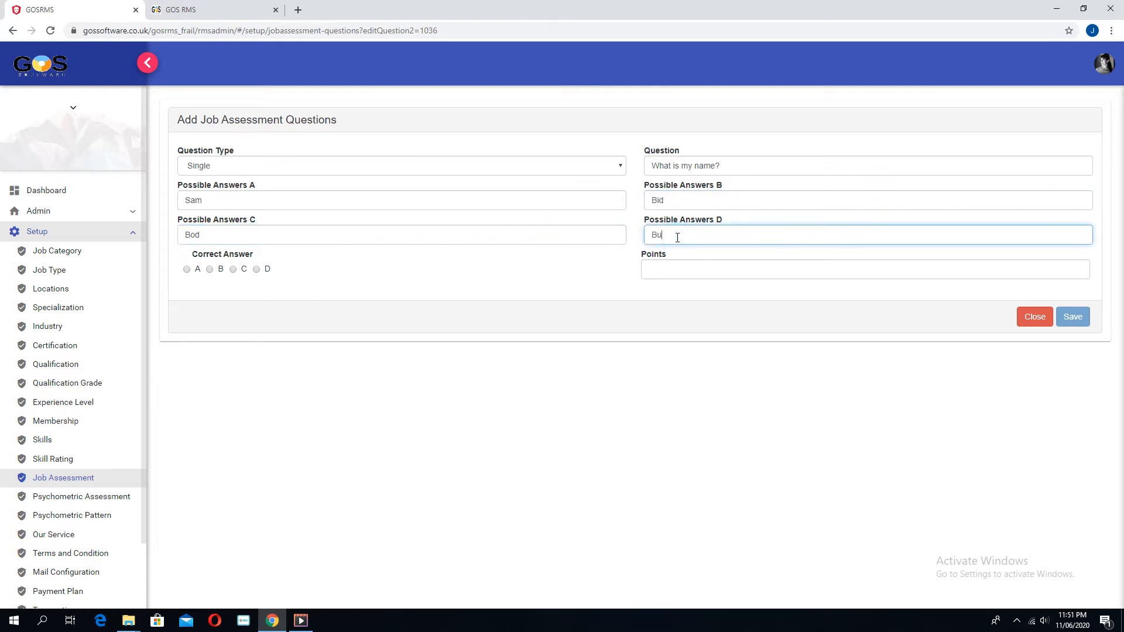
{"action": "left_click", "coordinate": [693, 272]}
{"action": "type", "text": "5"}
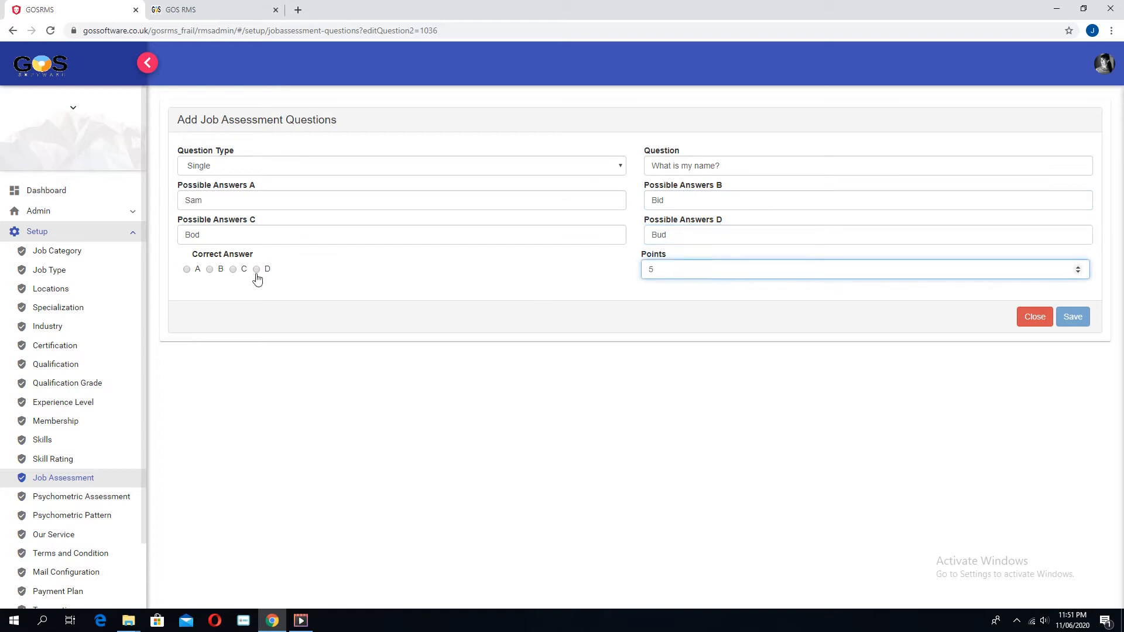
Mark A as the correct answer and save the assessment question.
{"action": "left_click", "coordinate": [188, 270]}
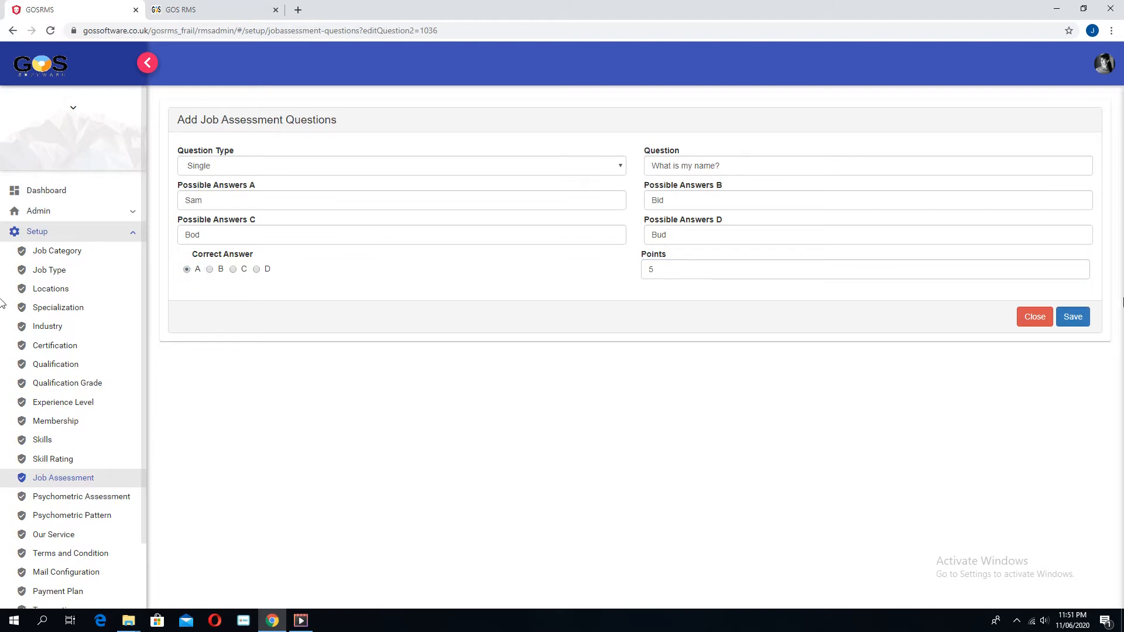
{"action": "left_click", "coordinate": [1068, 316]}
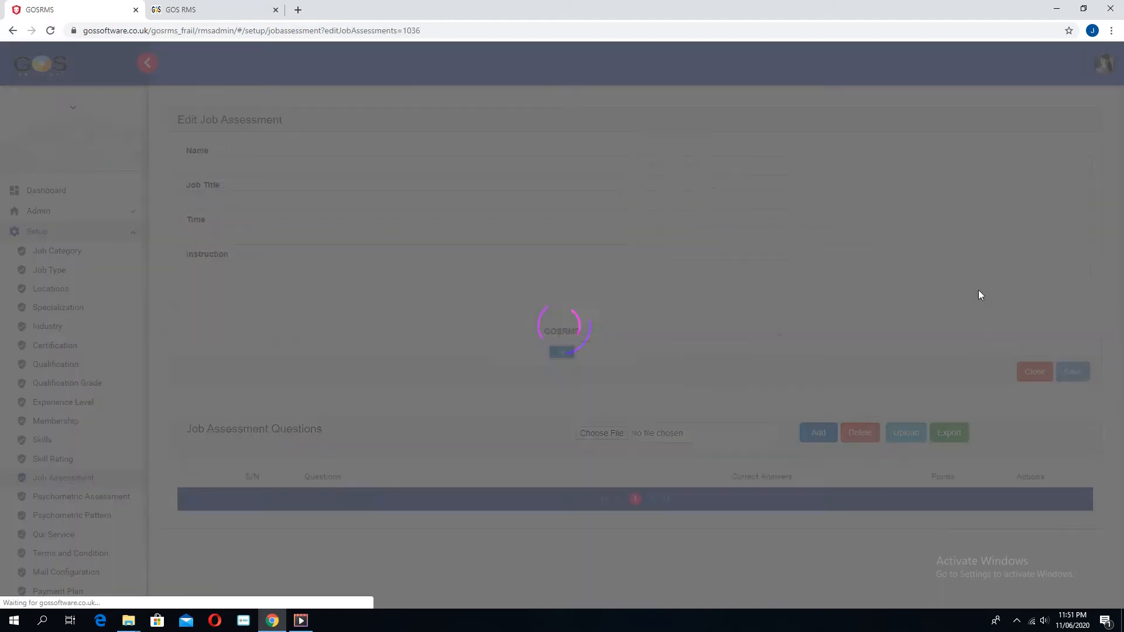
{"action": "left_click", "coordinate": [571, 362]}
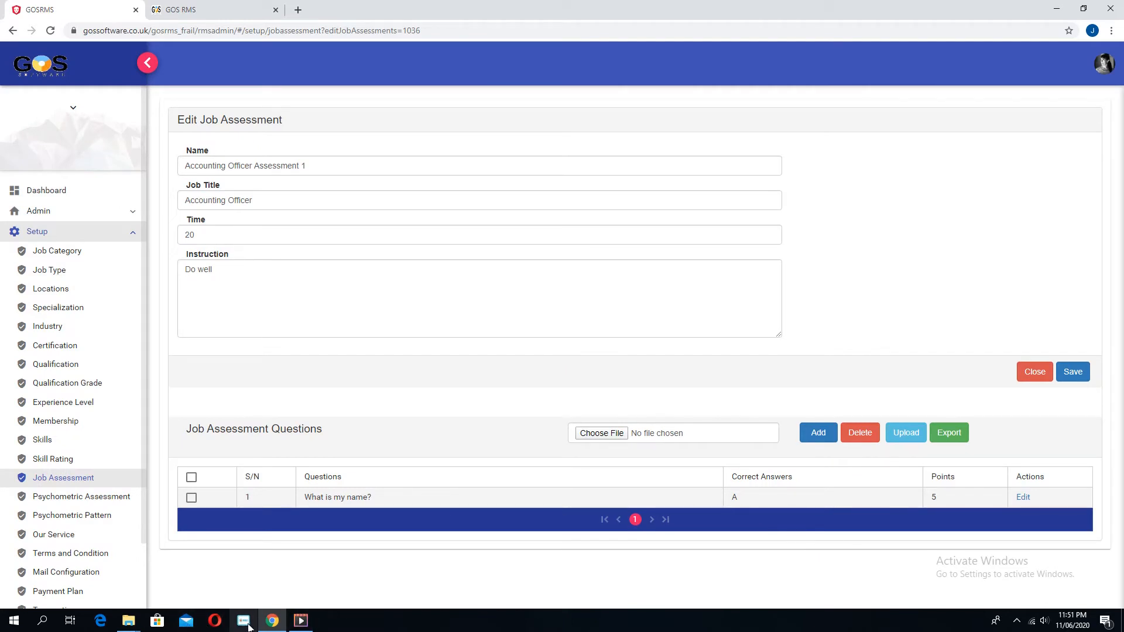
Open the "Job assessment test questions" workbook from the testing folder in Excel and dismiss the Office activation wizard.
{"action": "mouse_move", "coordinate": [128, 621]}
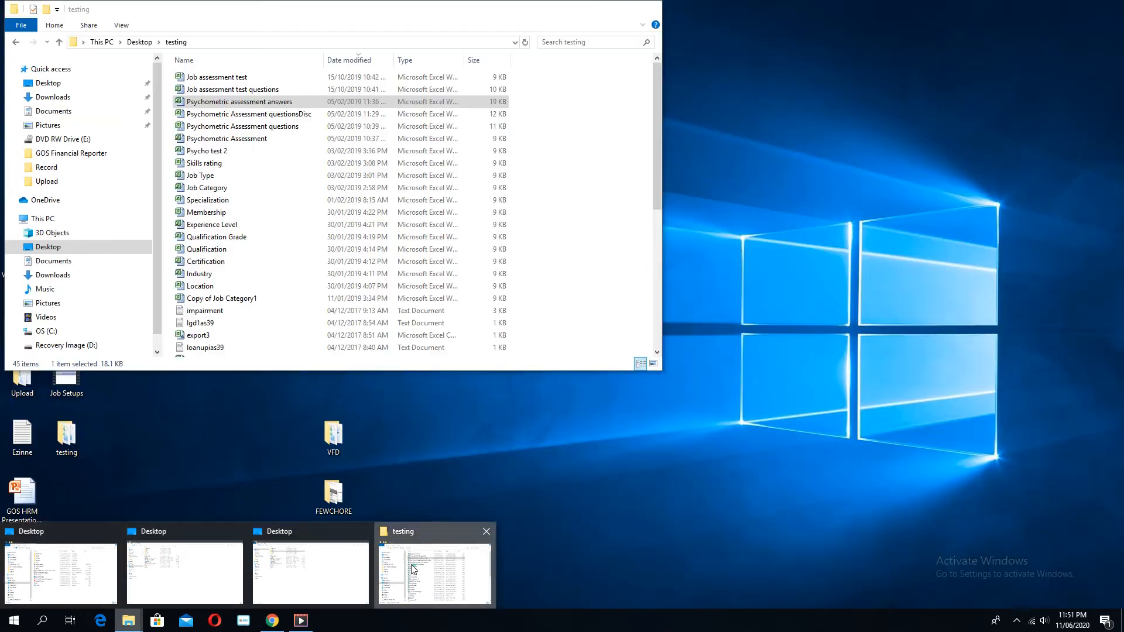
{"action": "left_click", "coordinate": [399, 573]}
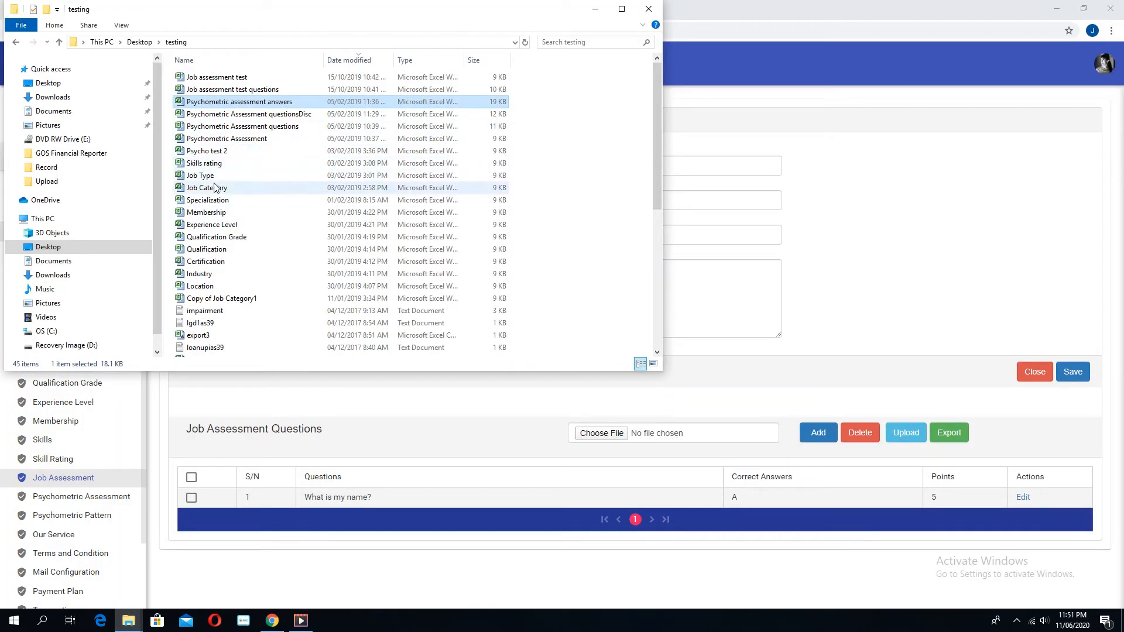
{"action": "double_click", "coordinate": [260, 91]}
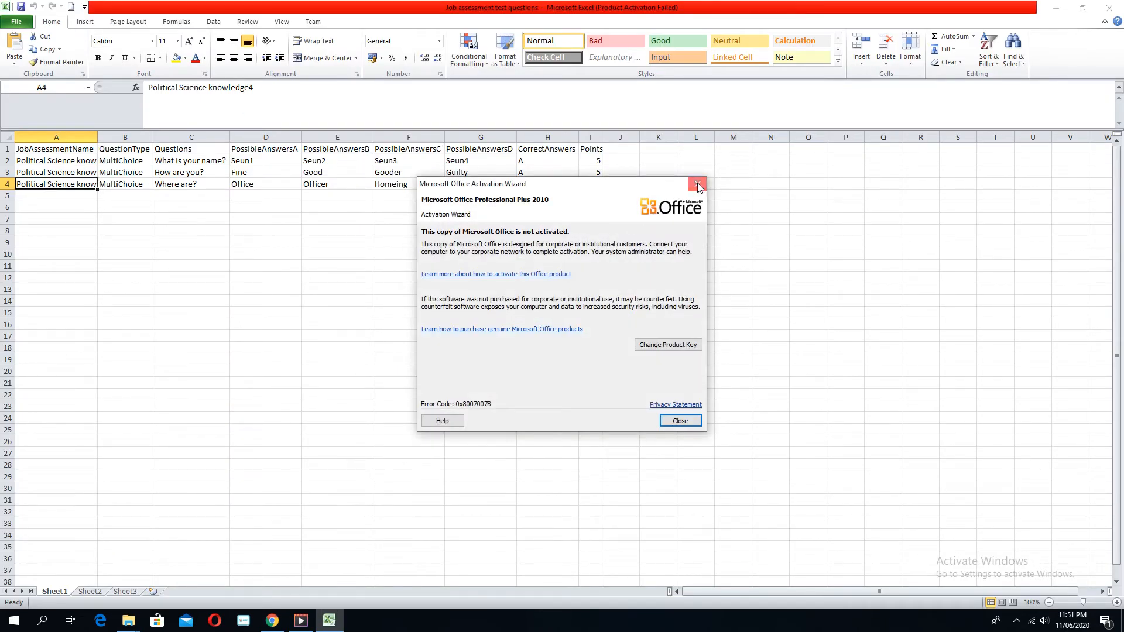
{"action": "left_click", "coordinate": [697, 184]}
Switch back to GOSRMS in Chrome and copy the assessment name "Accounting Officer Assessment 1".
{"action": "key", "text": "alt+Tab"}
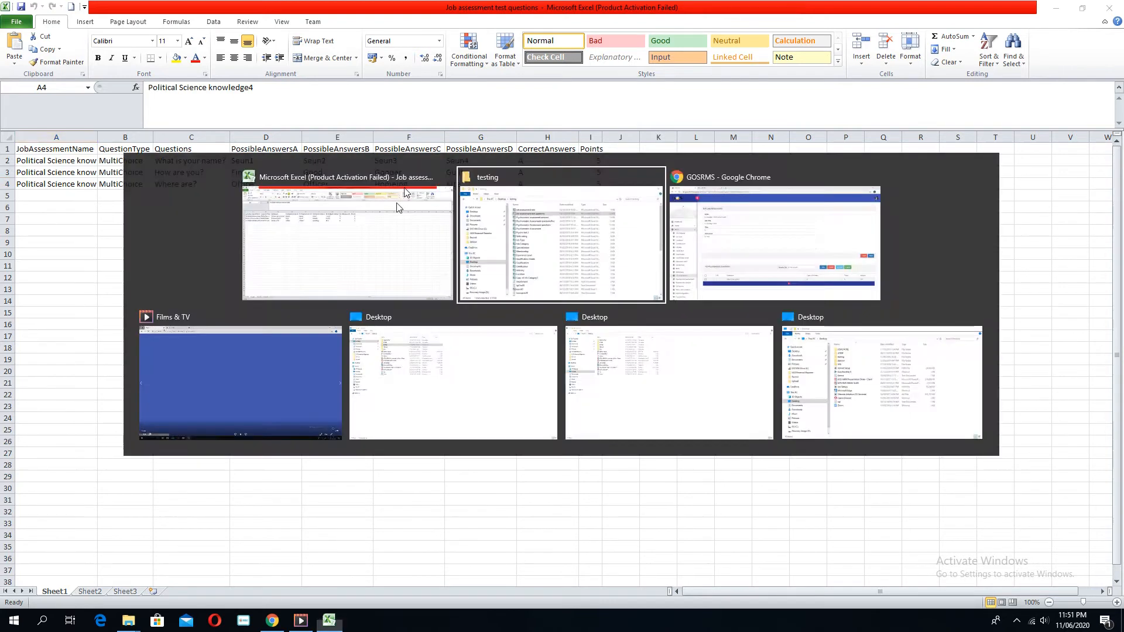
{"action": "key", "text": "alt+Tab"}
{"action": "key", "text": "alt+Tab"}
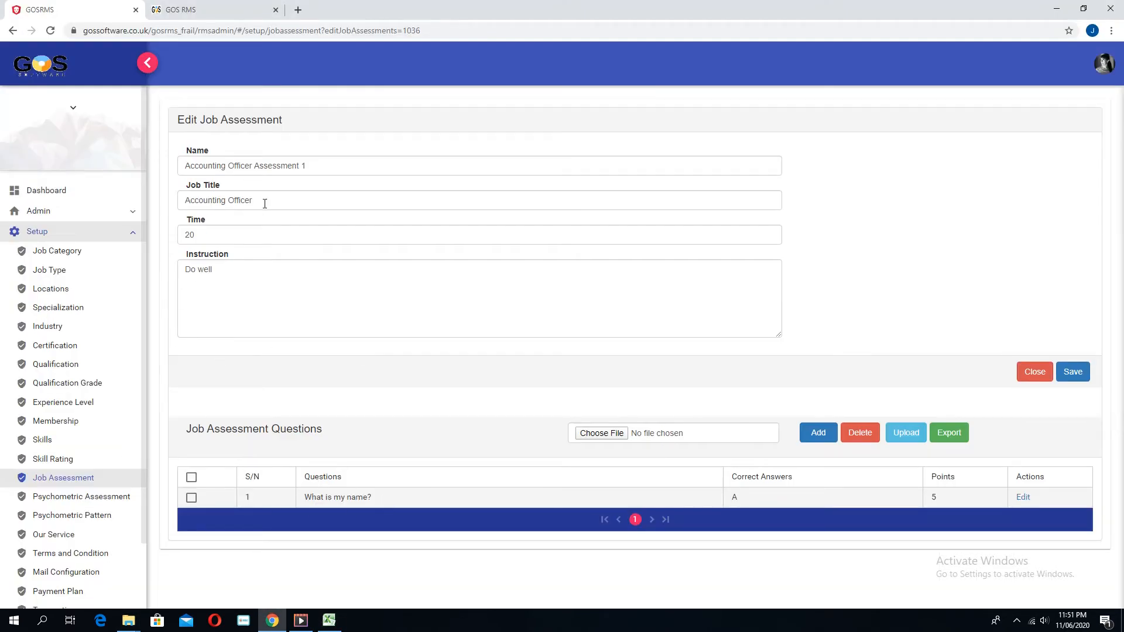
{"action": "triple_click", "coordinate": [326, 162]}
{"action": "key", "text": "ctrl+c"}
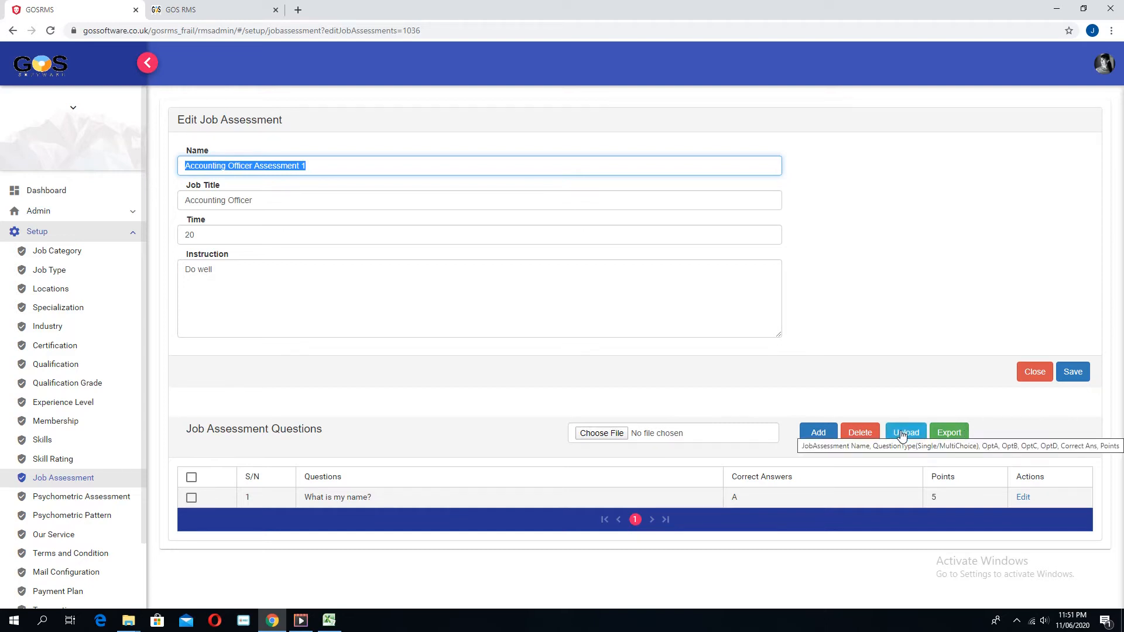
In the Excel question workbook, replace JobAssessmentName in A2:A4 with the copied "Accounting Officer Assessment 1".
{"action": "key", "text": "alt+Tab"}
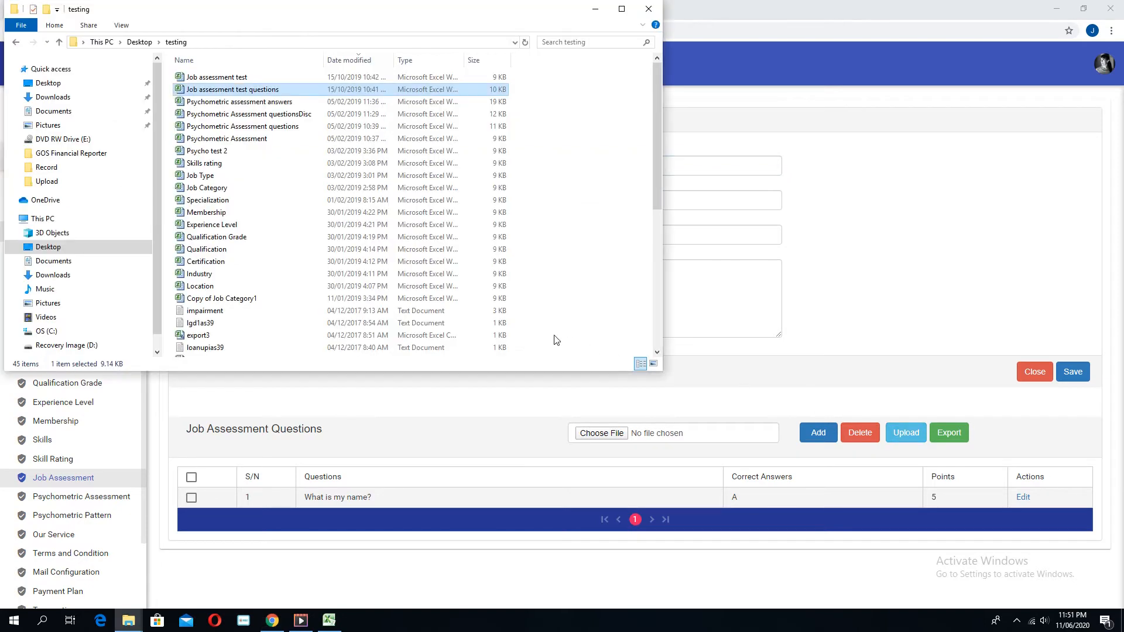
{"action": "key", "text": "alt+Tab"}
{"action": "key", "text": "alt+Tab"}
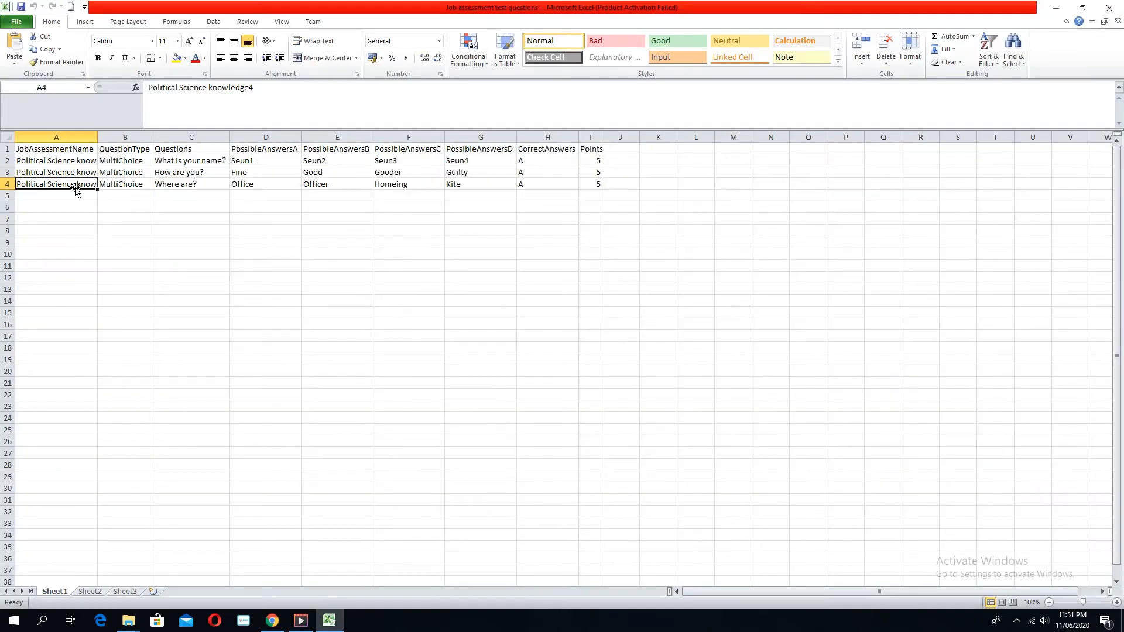
{"action": "left_click_drag", "start_coordinate": [65, 159], "coordinate": [62, 180]}
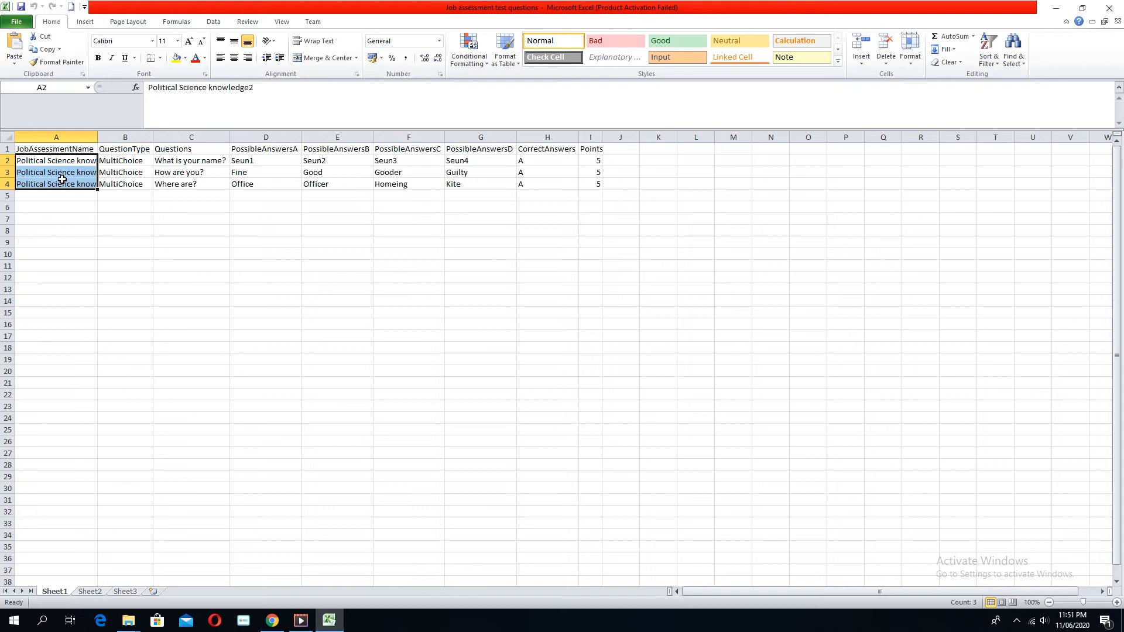
{"action": "key", "text": "ctrl+v"}
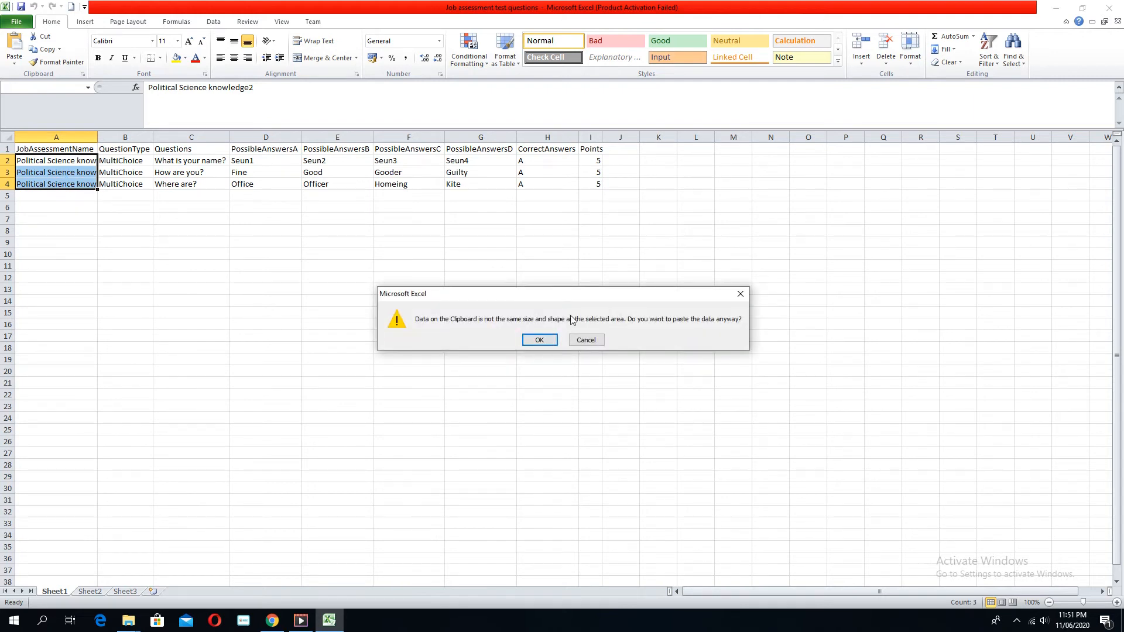
{"action": "left_click", "coordinate": [540, 340]}
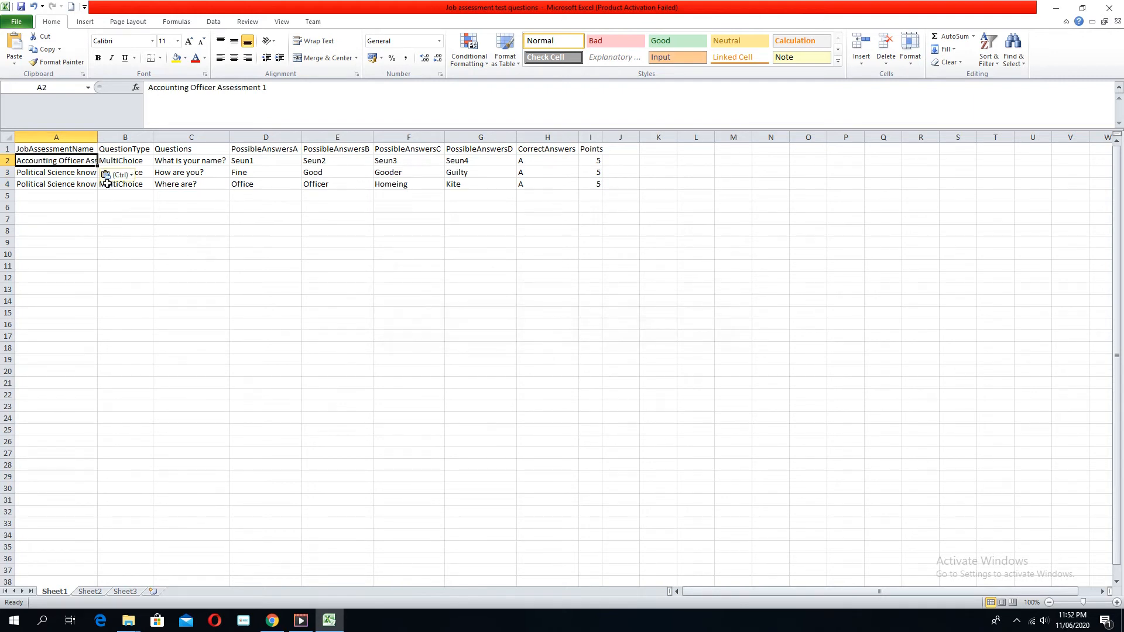
{"action": "left_click_drag", "start_coordinate": [96, 167], "coordinate": [93, 186]}
{"action": "left_click", "coordinate": [82, 216]}
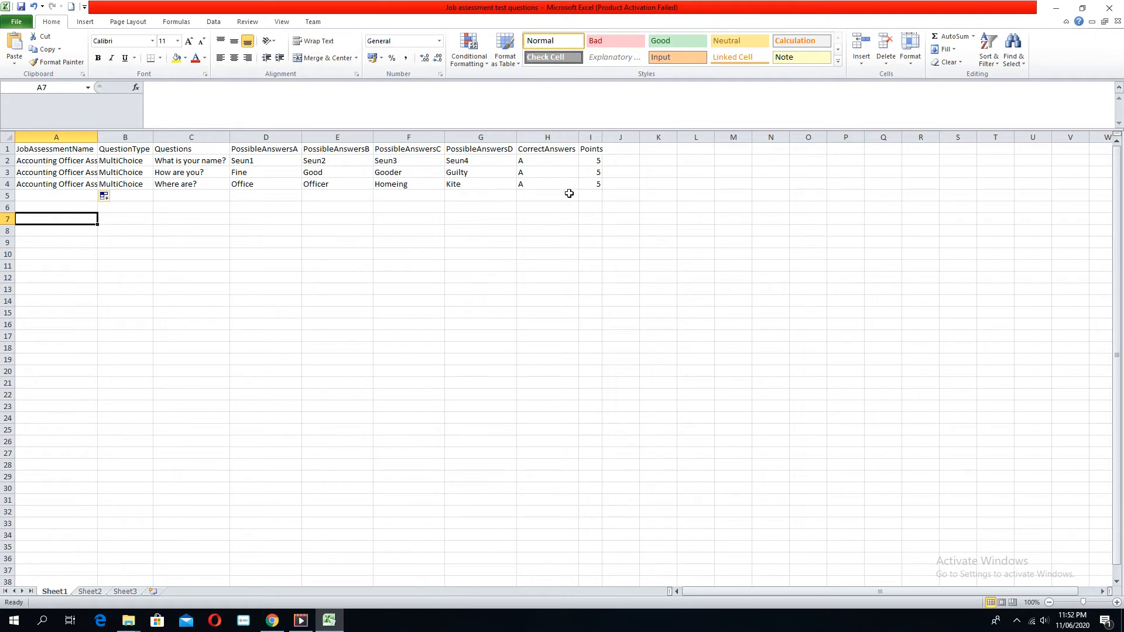
{"action": "left_click", "coordinate": [347, 221]}
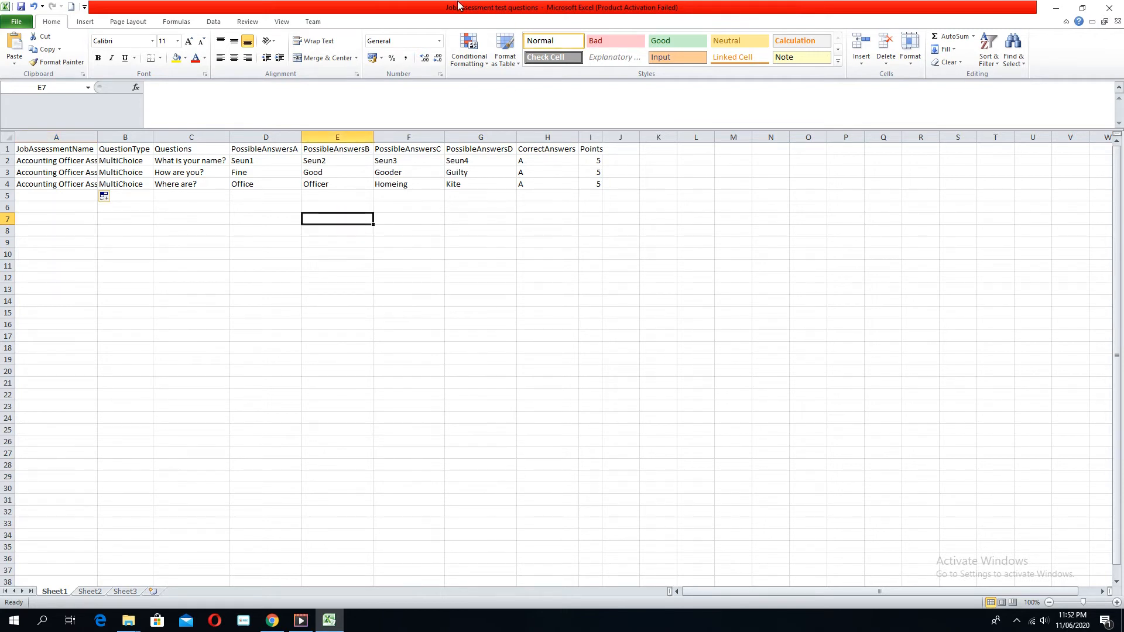
Back in GOSRMS, upload the "Job assessment test questions" file to the assessment's question list.
{"action": "key", "text": "alt+Tab"}
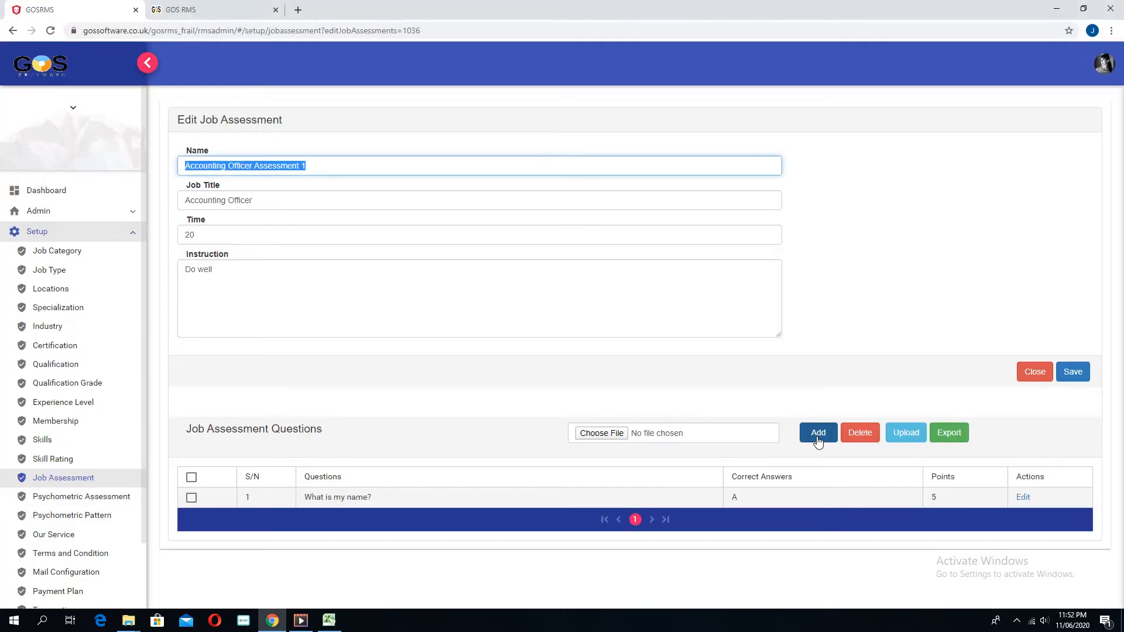
{"action": "left_click", "coordinate": [617, 435]}
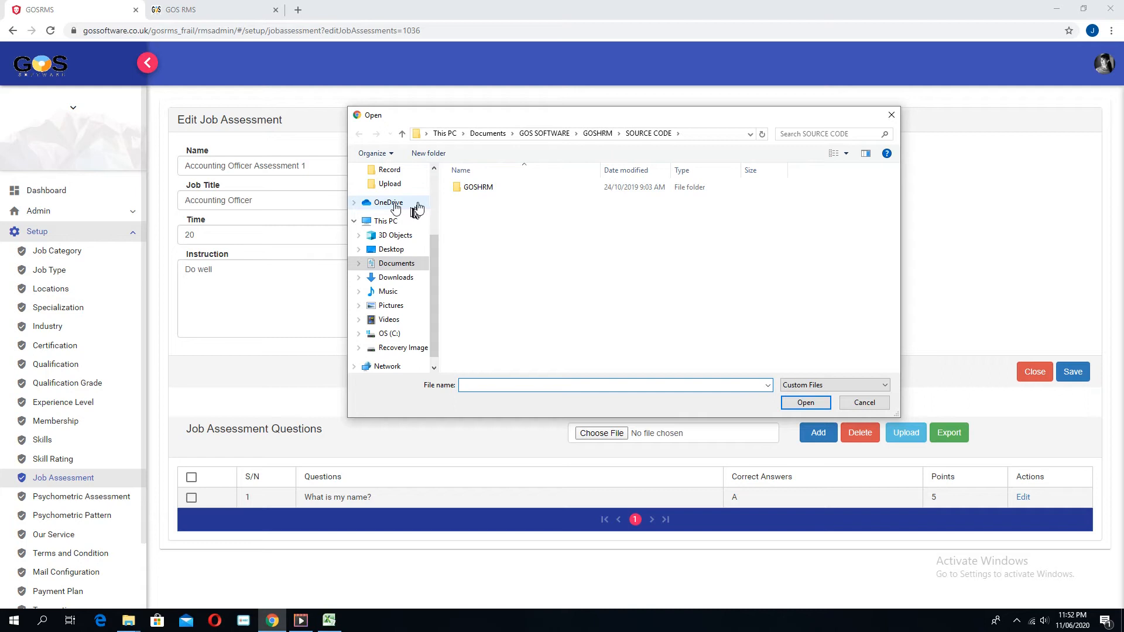
{"action": "scroll", "coordinate": [431, 233], "scroll_direction": "up", "scroll_amount": 3}
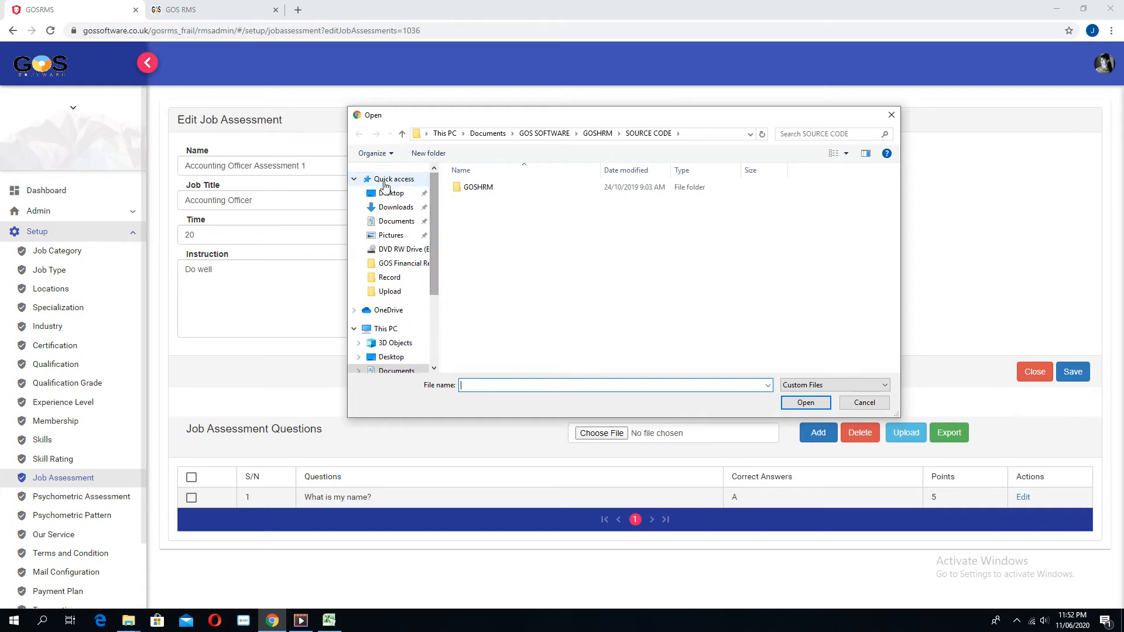
{"action": "left_click", "coordinate": [384, 183]}
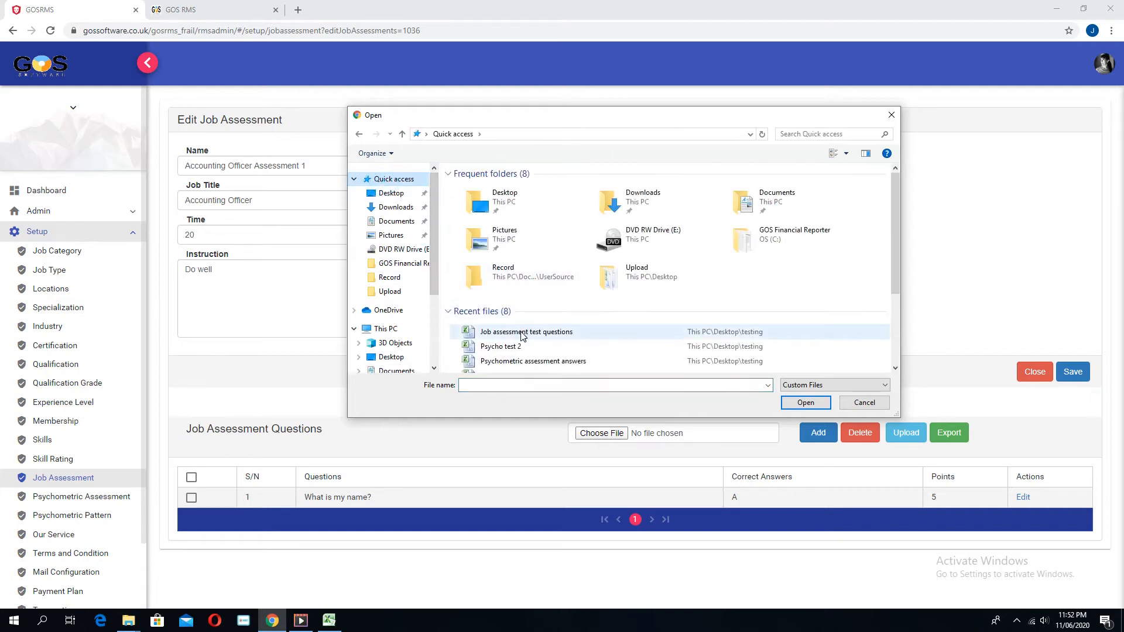
{"action": "double_click", "coordinate": [523, 337]}
{"action": "left_click", "coordinate": [901, 439]}
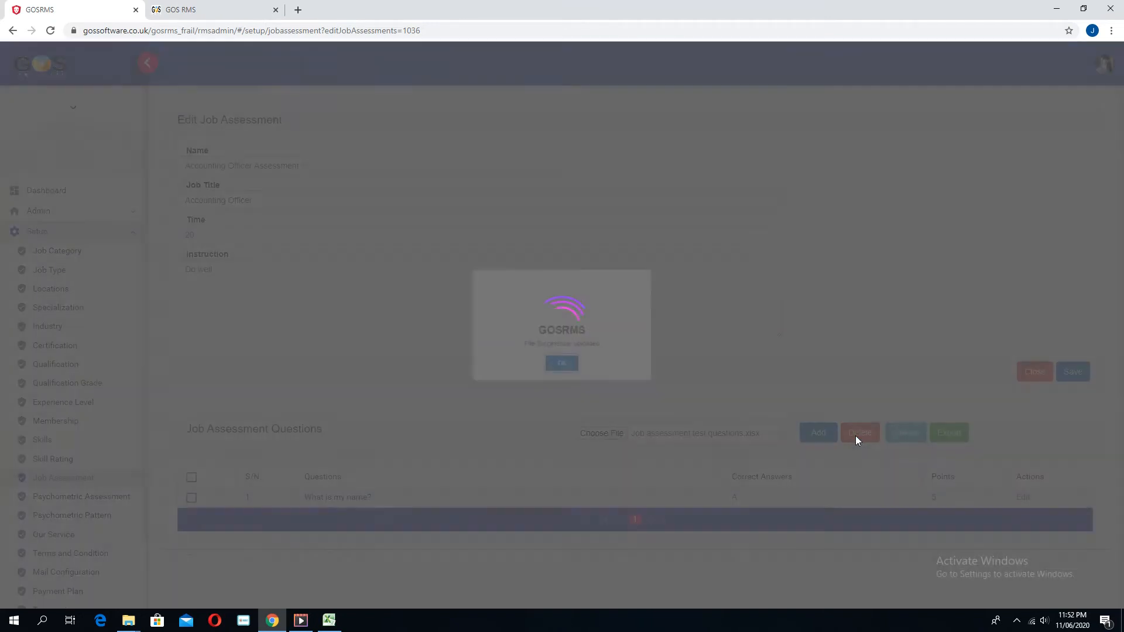
{"action": "left_click", "coordinate": [563, 365]}
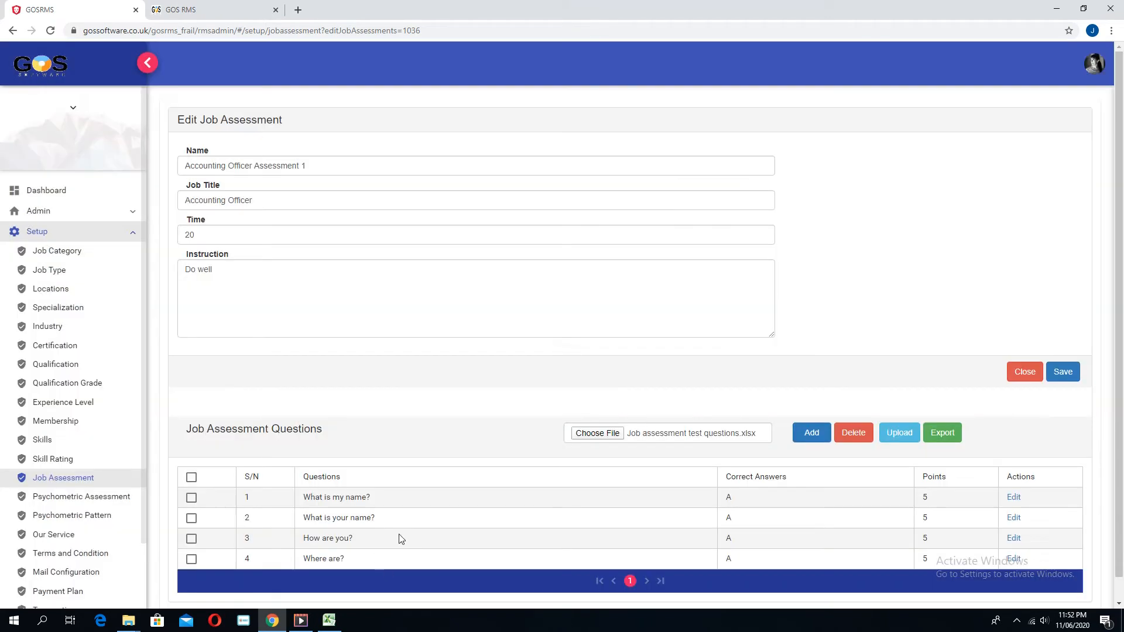
Compare the three questions in the Excel workbook with the question list in GOSRMS.
{"action": "key", "text": "alt+Tab"}
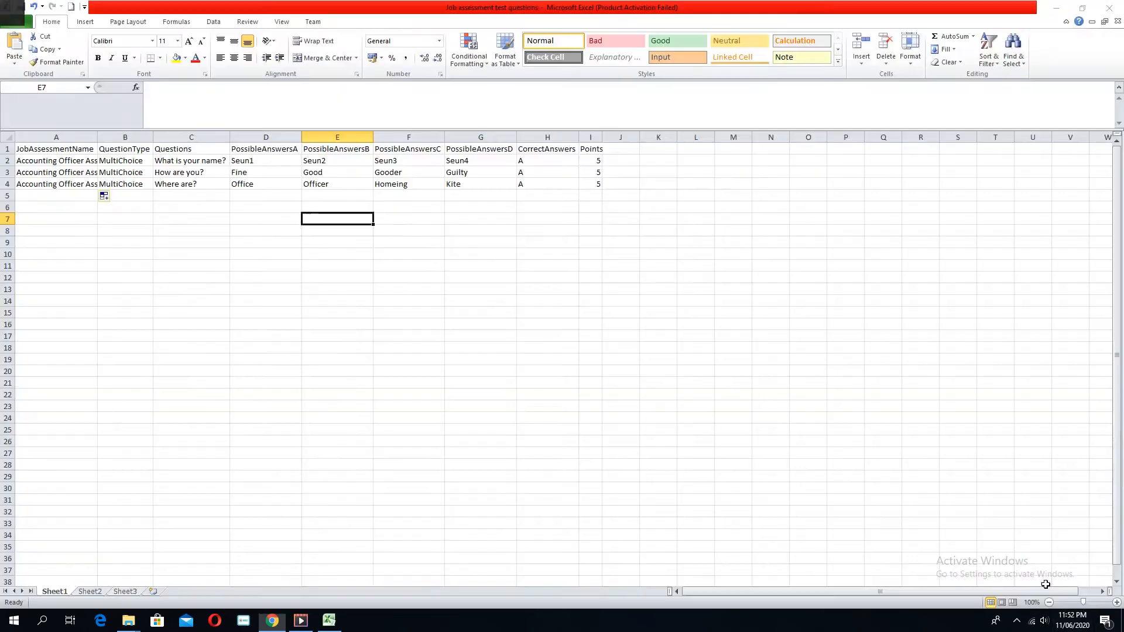
{"action": "left_click", "coordinate": [200, 165]}
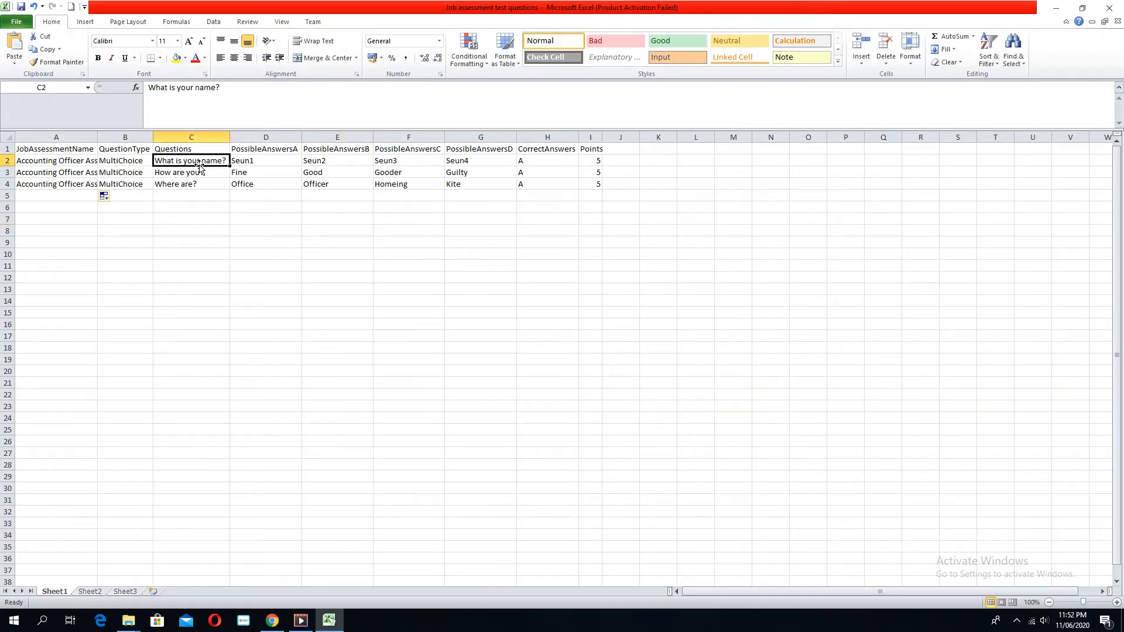
{"action": "left_click", "coordinate": [194, 173]}
{"action": "left_click", "coordinate": [194, 183]}
{"action": "key", "text": "alt+Tab"}
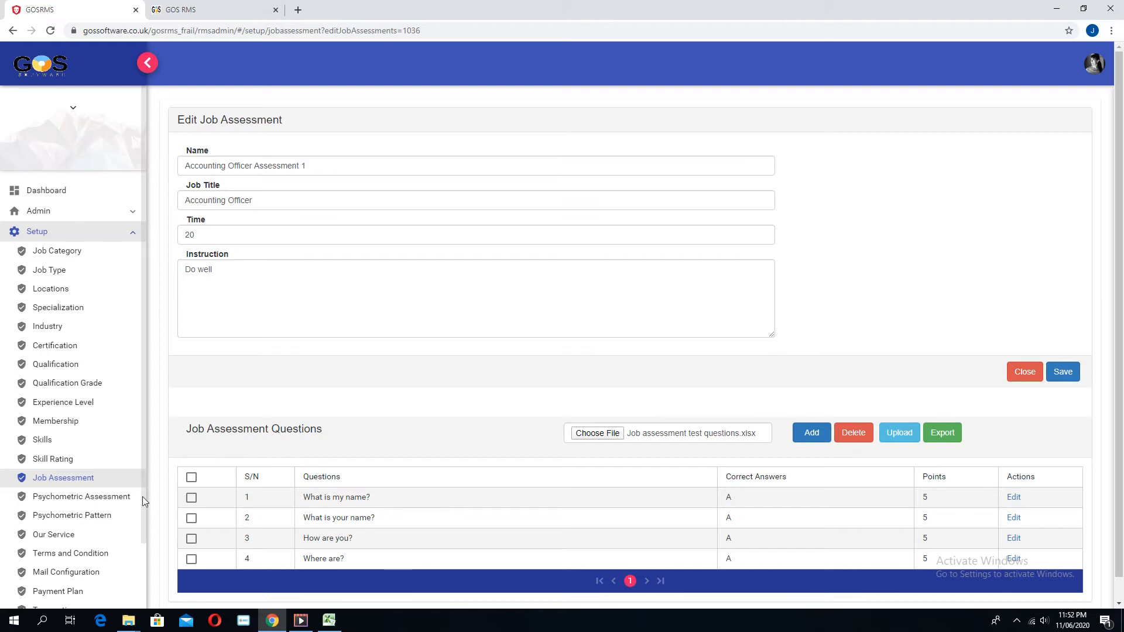
Start a new psychometric assessment named "DISC 3" with a time of 20.
{"action": "left_click", "coordinate": [60, 496]}
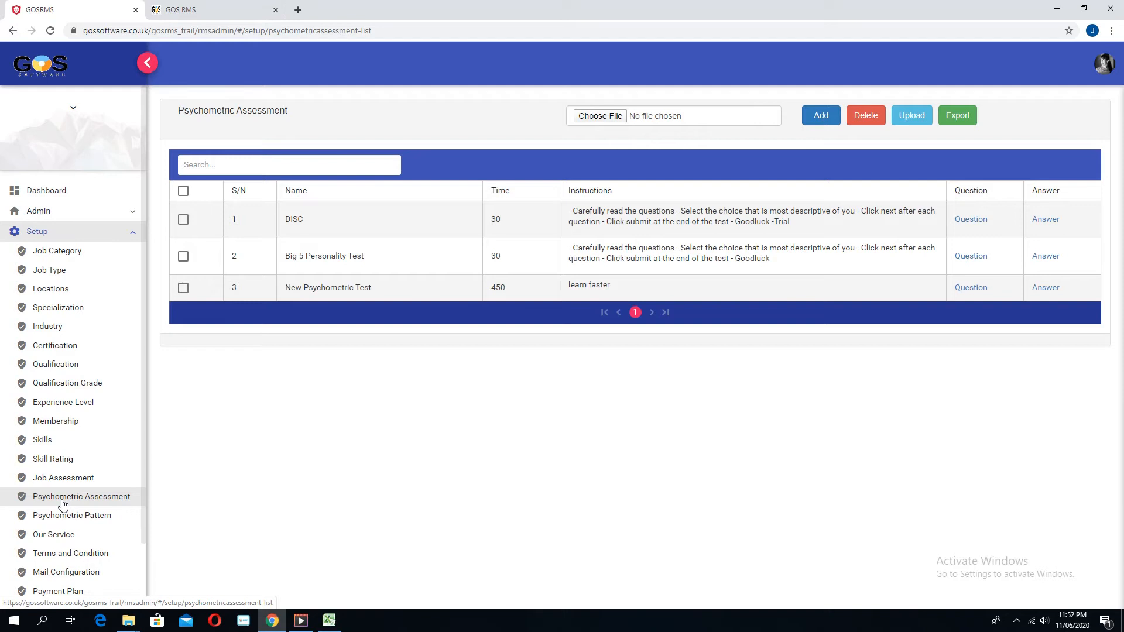
{"action": "left_click", "coordinate": [64, 504]}
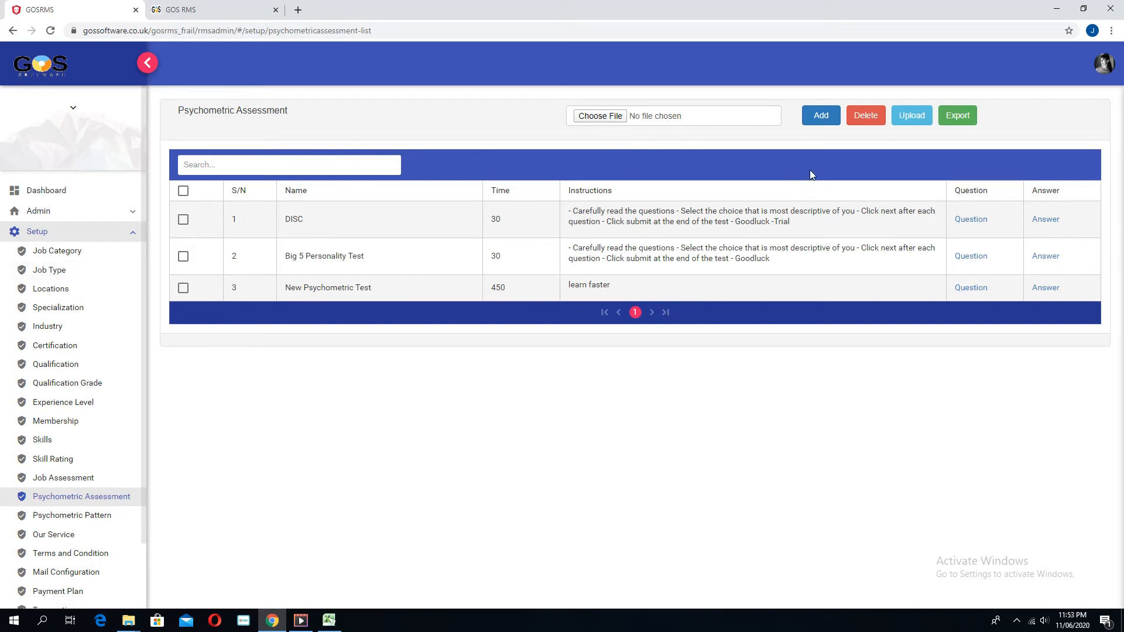
{"action": "left_click", "coordinate": [822, 116]}
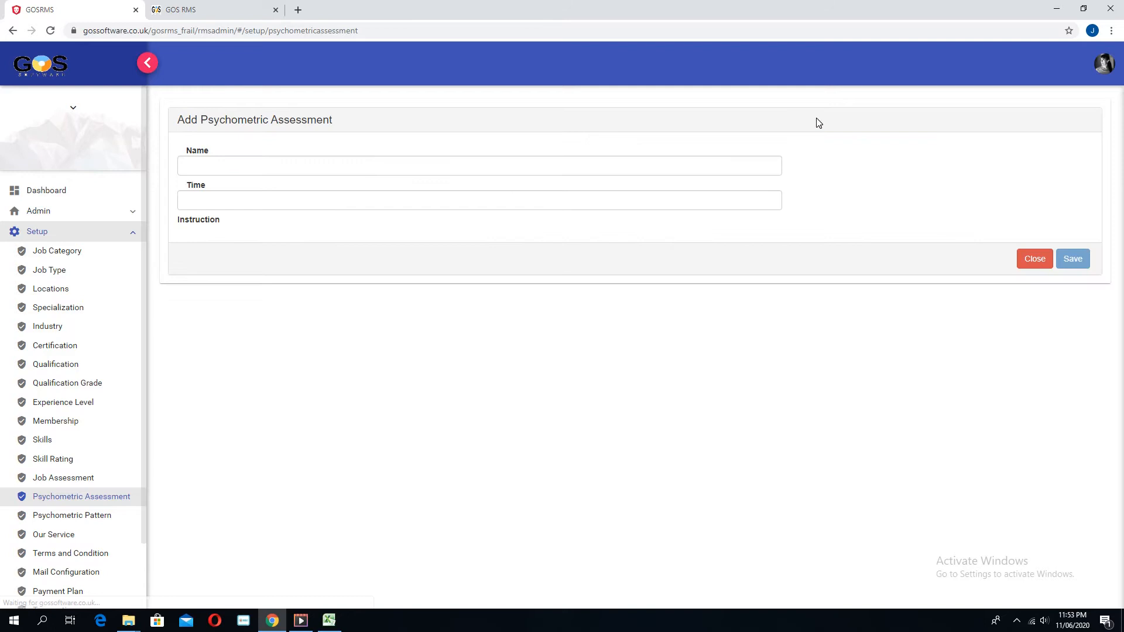
{"action": "left_click", "coordinate": [473, 168]}
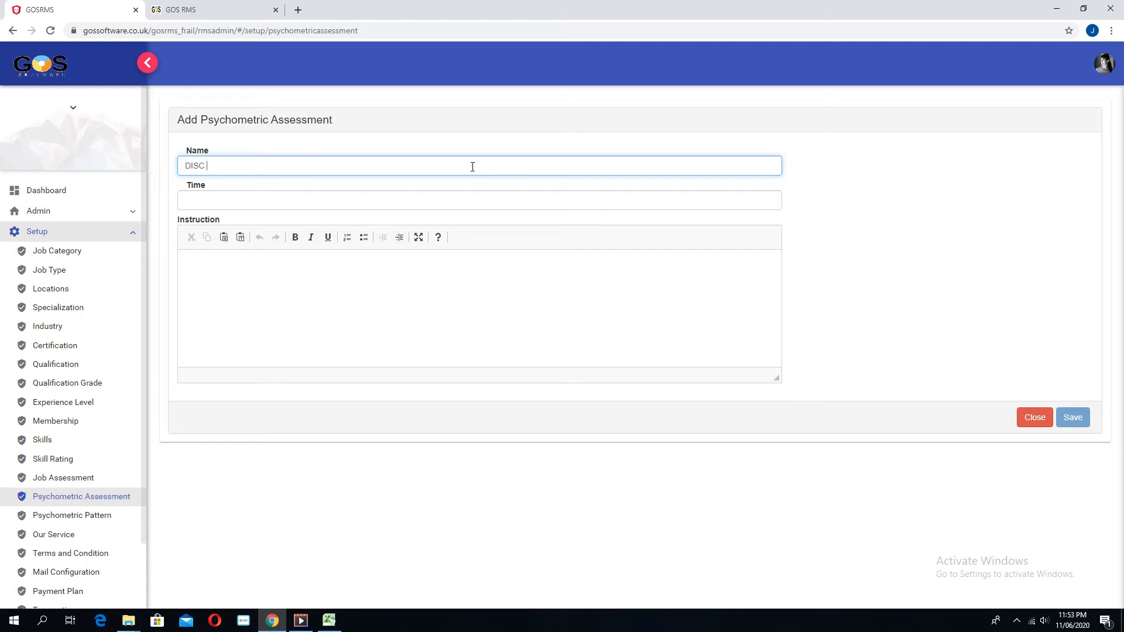
{"action": "left_click", "coordinate": [243, 207]}
{"action": "type", "text": "20"}
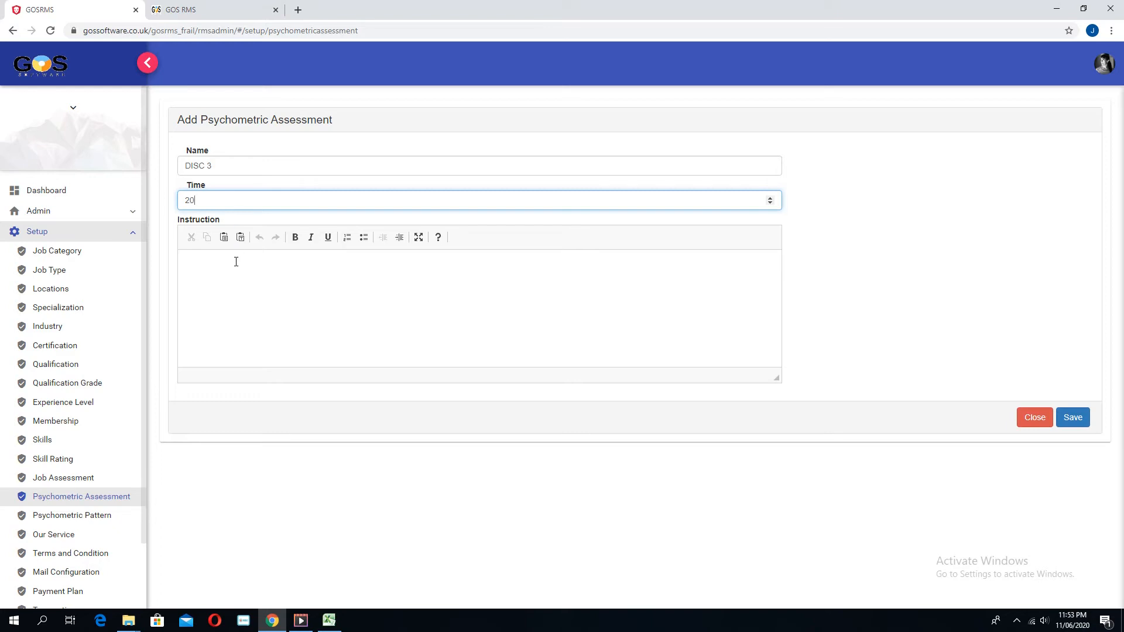
Enter "Lets Do" as the psychometric assessment's instruction and save it.
{"action": "left_click", "coordinate": [235, 260]}
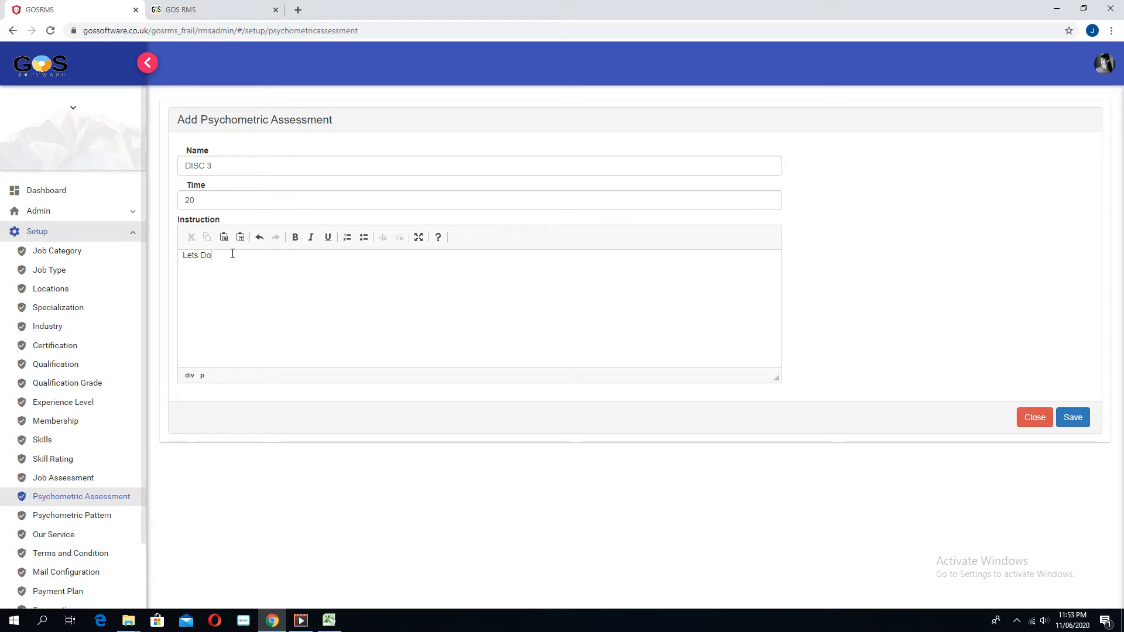
{"action": "left_click", "coordinate": [1075, 419]}
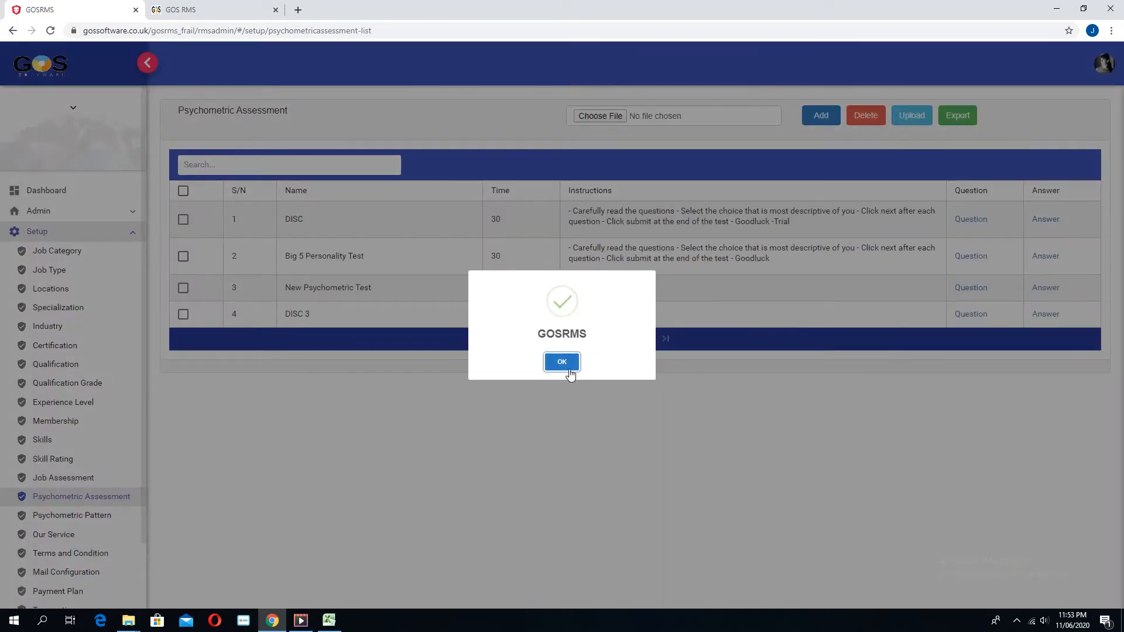
{"action": "left_click", "coordinate": [567, 363]}
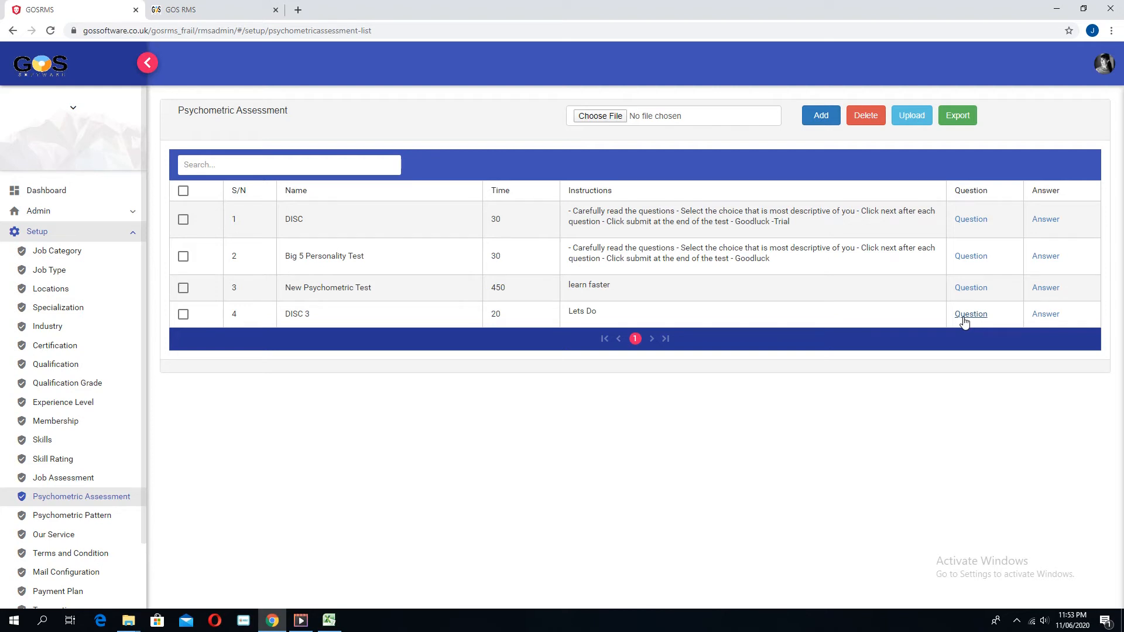
Open the "Psychometric Assessment questions" workbook from the testing folder and examine its columns and question rows.
{"action": "key", "text": "alt+Tab"}
{"action": "key", "text": "alt+Tab"}
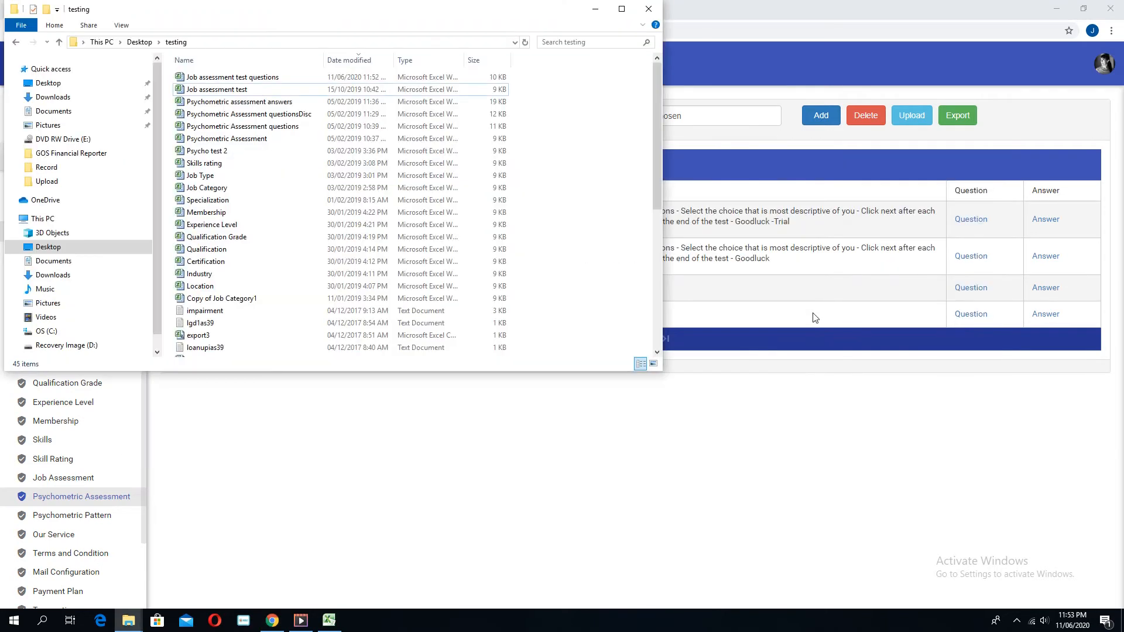
{"action": "double_click", "coordinate": [263, 127]}
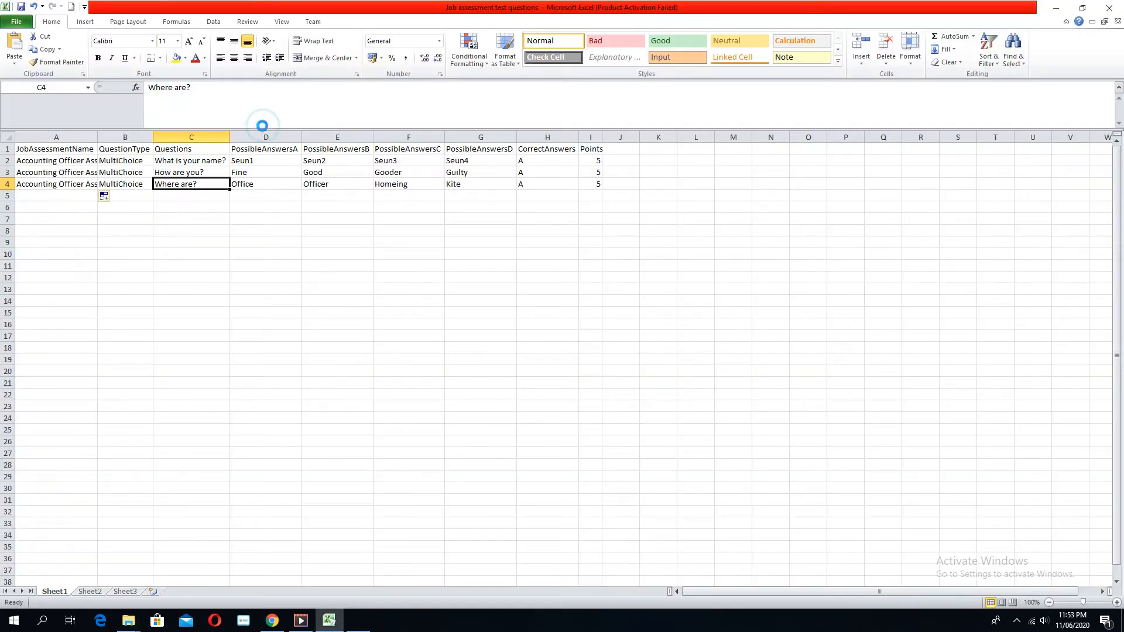
{"action": "scroll", "coordinate": [62, 326], "scroll_direction": "down", "scroll_amount": 15}
{"action": "scroll", "coordinate": [63, 326], "scroll_direction": "up", "scroll_amount": 15}
{"action": "scroll", "coordinate": [62, 323], "scroll_direction": "down", "scroll_amount": 4}
{"action": "scroll", "coordinate": [63, 324], "scroll_direction": "up", "scroll_amount": 4}
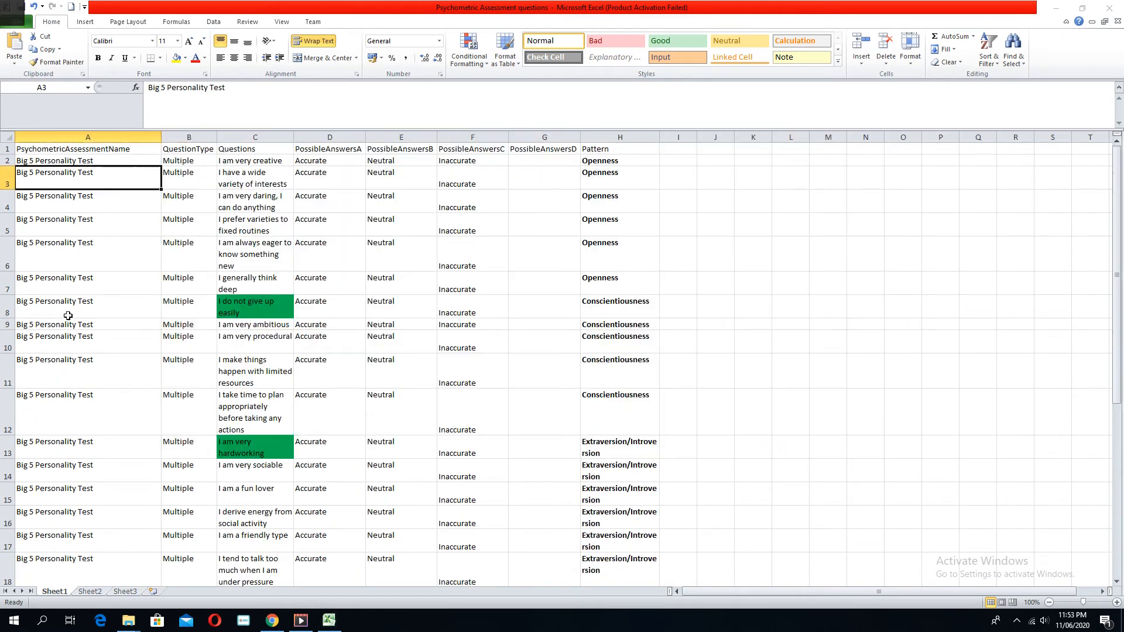
Open the "Psychometric Assessment questionsDisc" workbook from the testing folder and look through its rows.
{"action": "key", "text": "alt+Tab"}
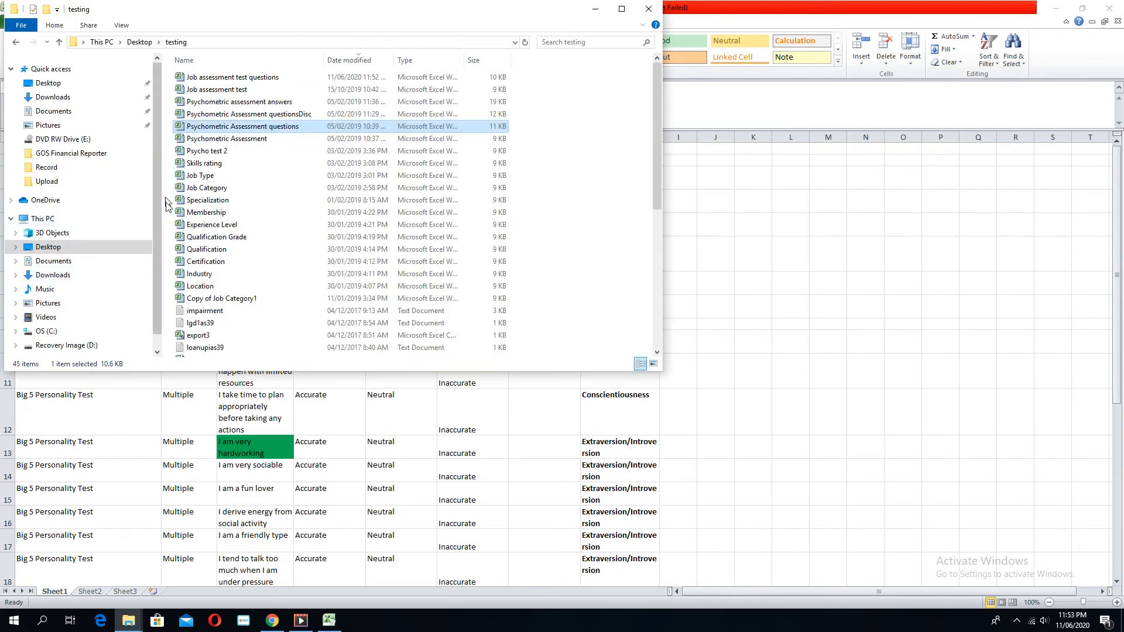
{"action": "double_click", "coordinate": [257, 113]}
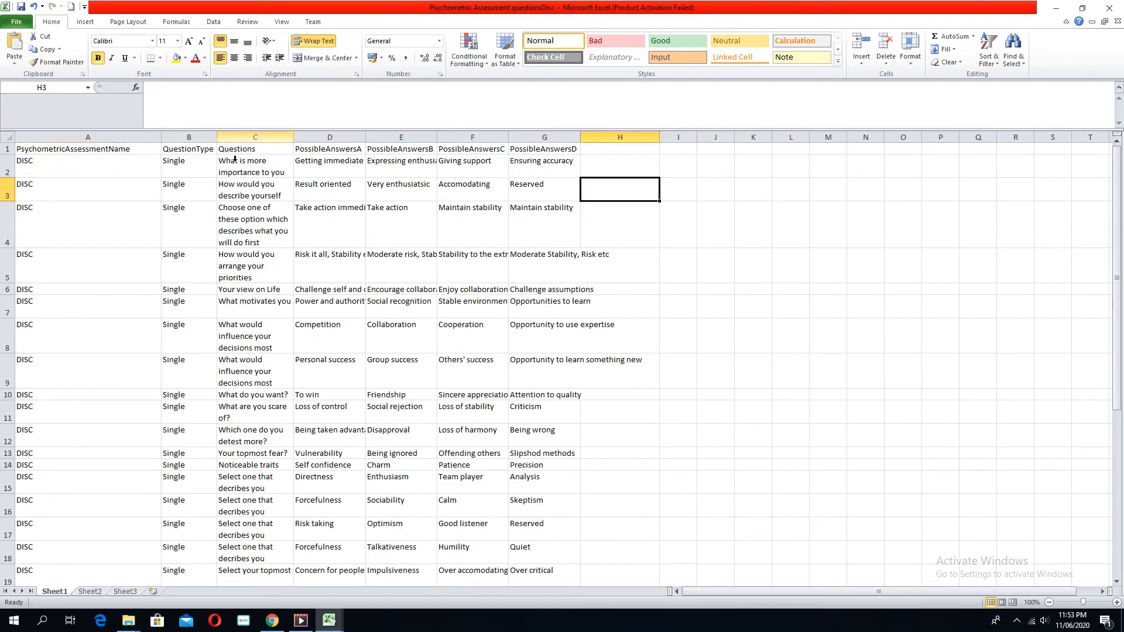
{"action": "scroll", "coordinate": [126, 248], "scroll_direction": "down", "scroll_amount": 2}
{"action": "scroll", "coordinate": [126, 248], "scroll_direction": "up", "scroll_amount": 2}
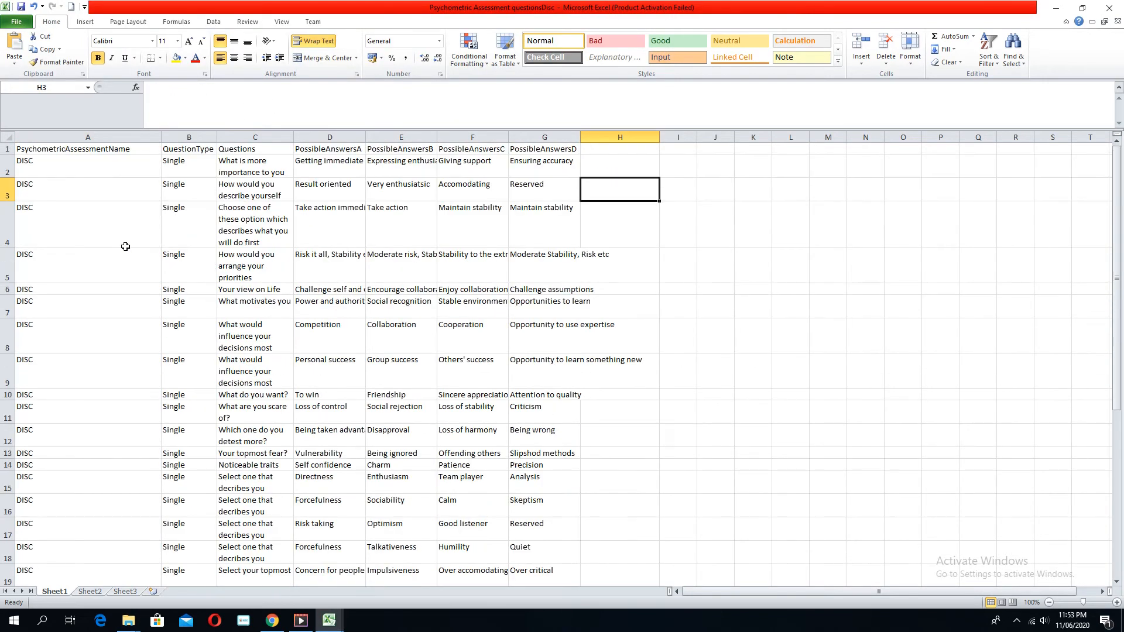
Check the assessment's name in GOSRMS and set the first PsychometricAssessmentName entry in cell A2 to "DISC 3".
{"action": "left_click", "coordinate": [82, 162]}
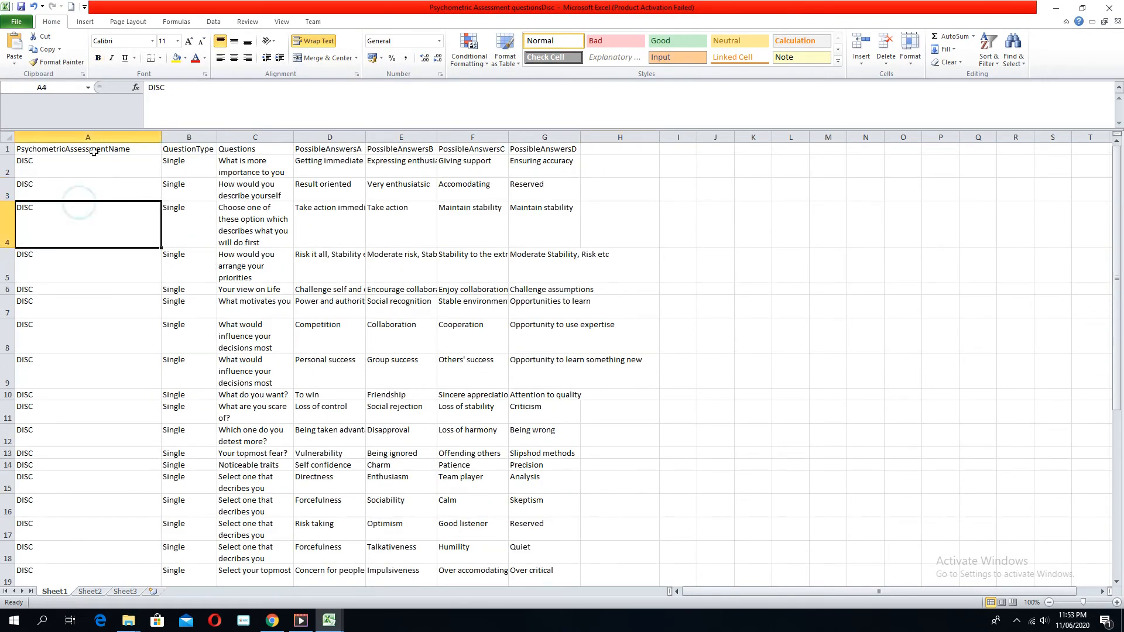
{"action": "left_click", "coordinate": [178, 91]}
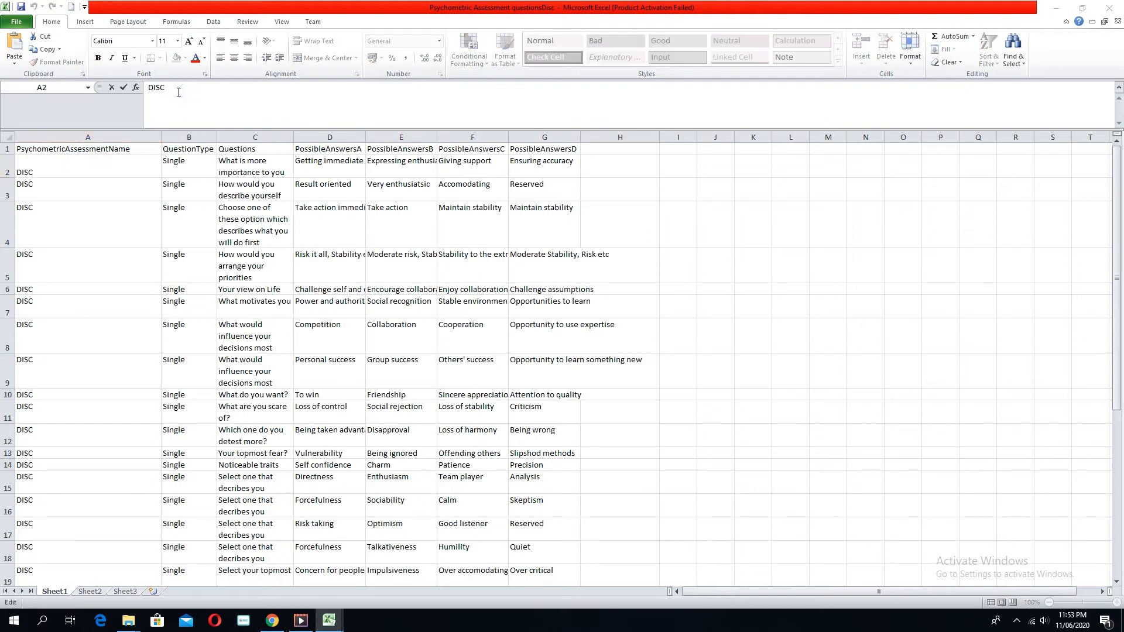
{"action": "key", "text": "alt+Tab"}
{"action": "key", "text": "alt+Tab"}
{"action": "key", "text": "alt+Tab"}
{"action": "key", "text": "alt+Tab"}
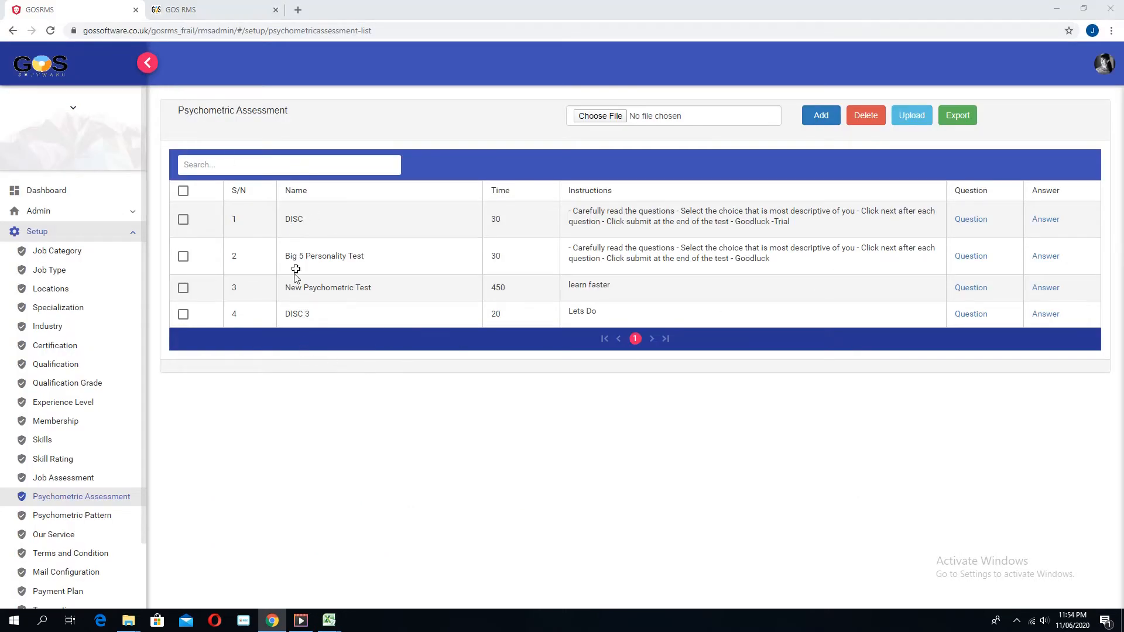
{"action": "key", "text": "alt+Tab"}
{"action": "double_click", "coordinate": [106, 162]}
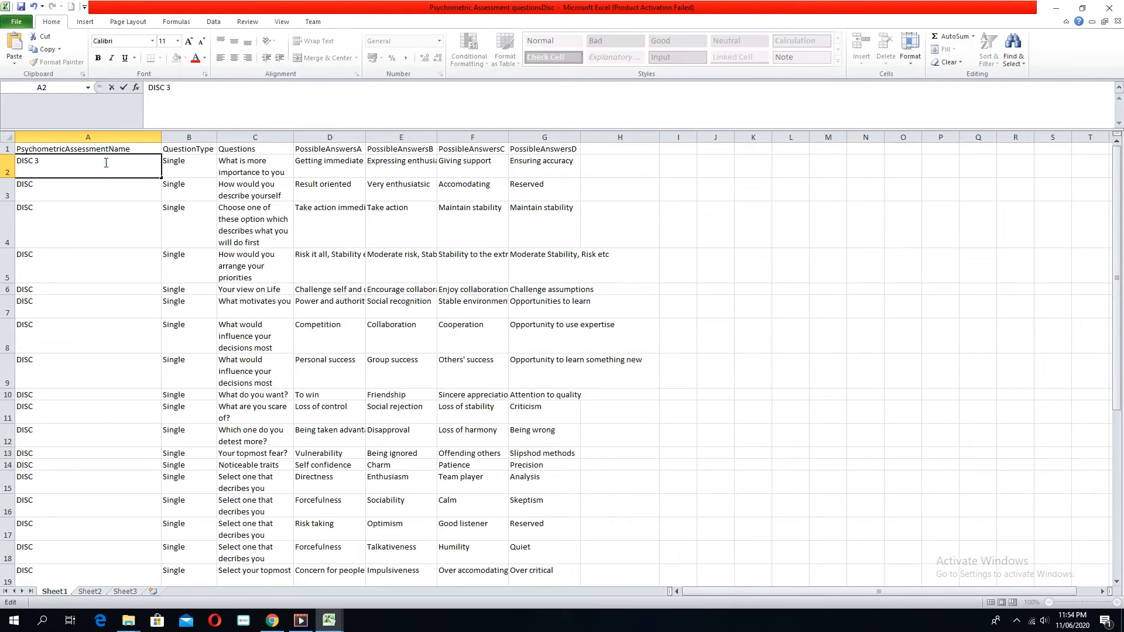
{"action": "key", "text": "Return"}
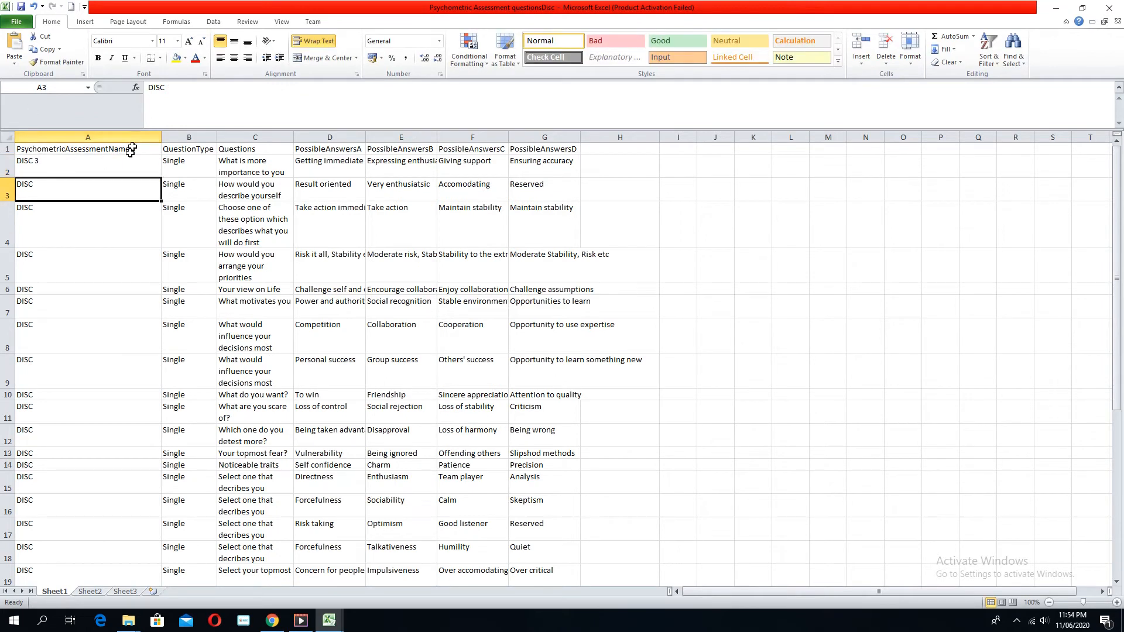
Fill "DISC 3" down the PsychometricAssessmentName column for all question rows as identical copies instead of a series.
{"action": "left_click", "coordinate": [122, 168]}
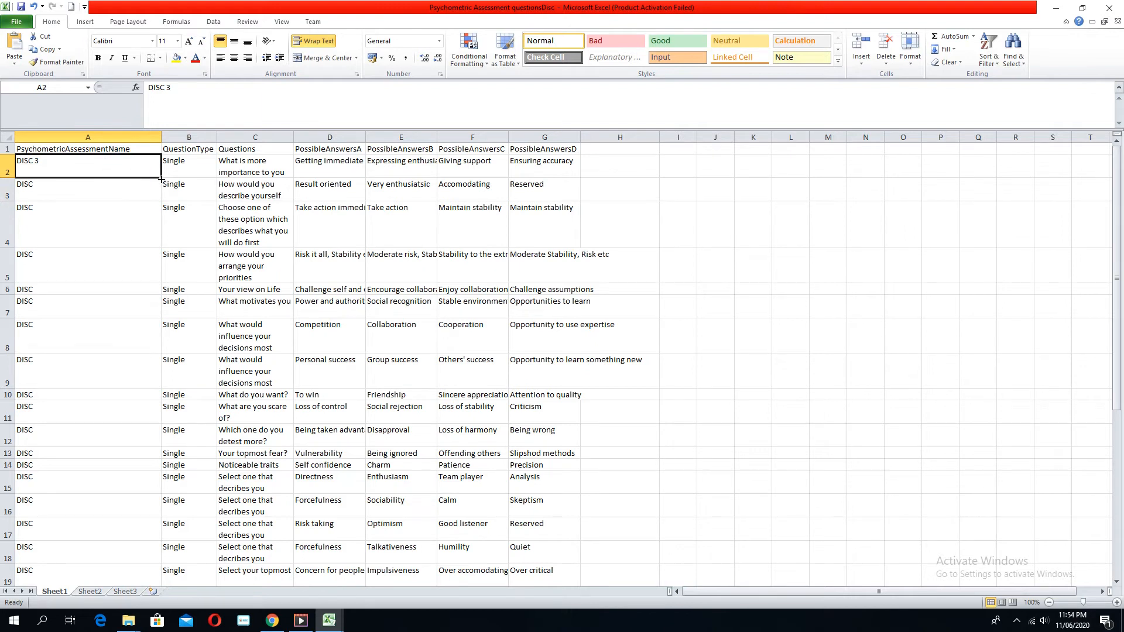
{"action": "double_click", "coordinate": [161, 179]}
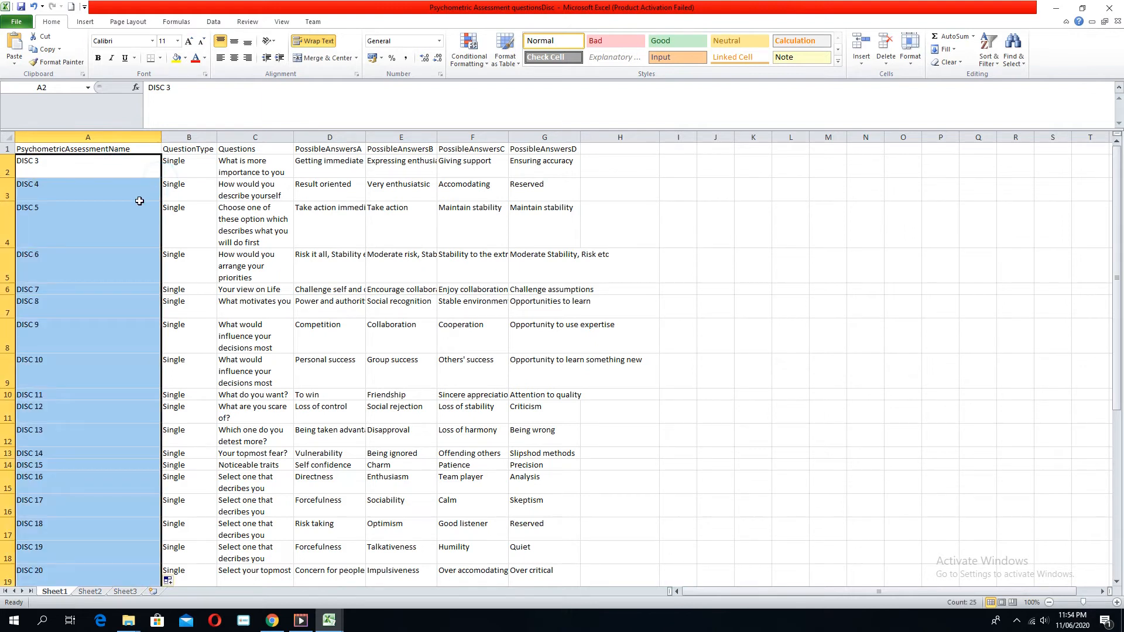
{"action": "left_click", "coordinate": [170, 582]}
{"action": "left_click", "coordinate": [197, 523]}
Examine the QuestionType, Questions and PossibleAnswersA to PossibleAnswersD columns of the DISC 3 workbook.
{"action": "left_click", "coordinate": [186, 166]}
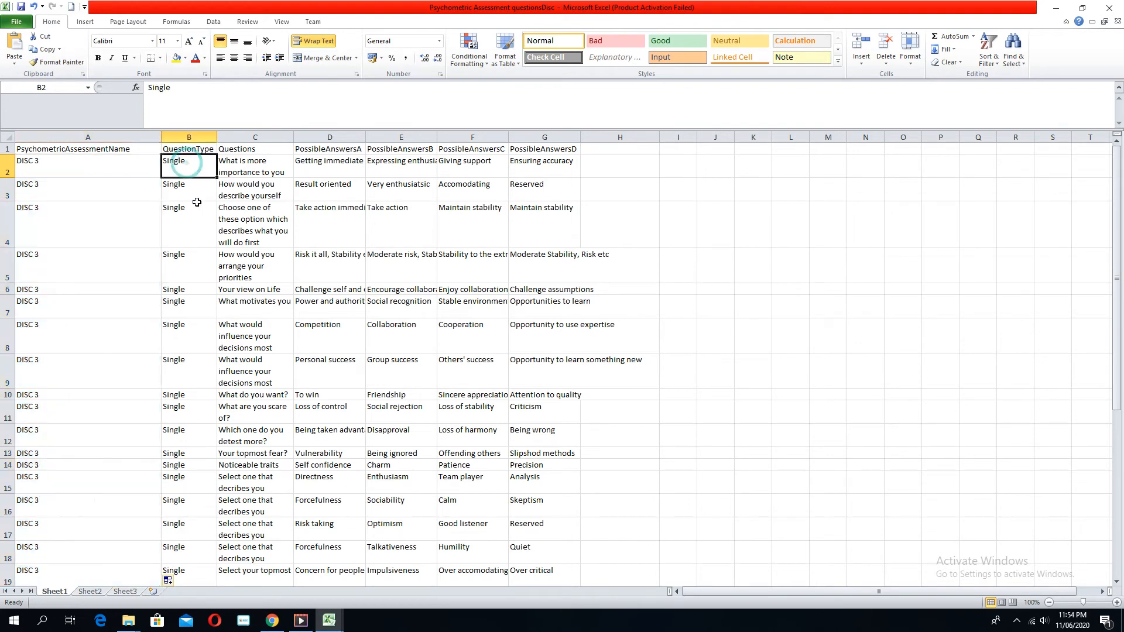
{"action": "left_click", "coordinate": [196, 229]}
{"action": "left_click_drag", "start_coordinate": [190, 296], "coordinate": [198, 288]}
{"action": "left_click", "coordinate": [252, 168]}
{"action": "left_click", "coordinate": [258, 241]}
{"action": "left_click", "coordinate": [259, 311]}
{"action": "left_click", "coordinate": [331, 167]}
{"action": "left_click", "coordinate": [345, 266]}
{"action": "left_click", "coordinate": [351, 307]}
{"action": "left_click", "coordinate": [392, 187]}
{"action": "left_click", "coordinate": [398, 302]}
{"action": "left_click", "coordinate": [419, 328]}
{"action": "left_click", "coordinate": [462, 221]}
{"action": "left_click", "coordinate": [469, 310]}
{"action": "left_click", "coordinate": [470, 337]}
{"action": "left_click", "coordinate": [501, 282]}
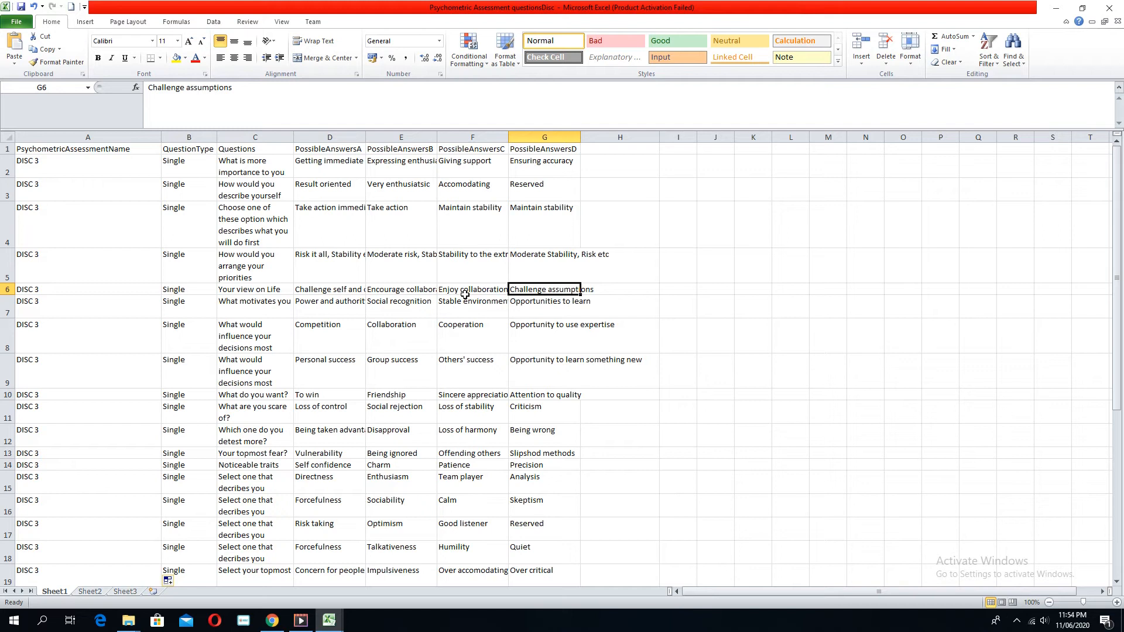
Back in GOSRMS, open the questions of DISC 3 and upload the "Psychometric Assessment questionsDisc" file.
{"action": "key", "text": "alt+Tab"}
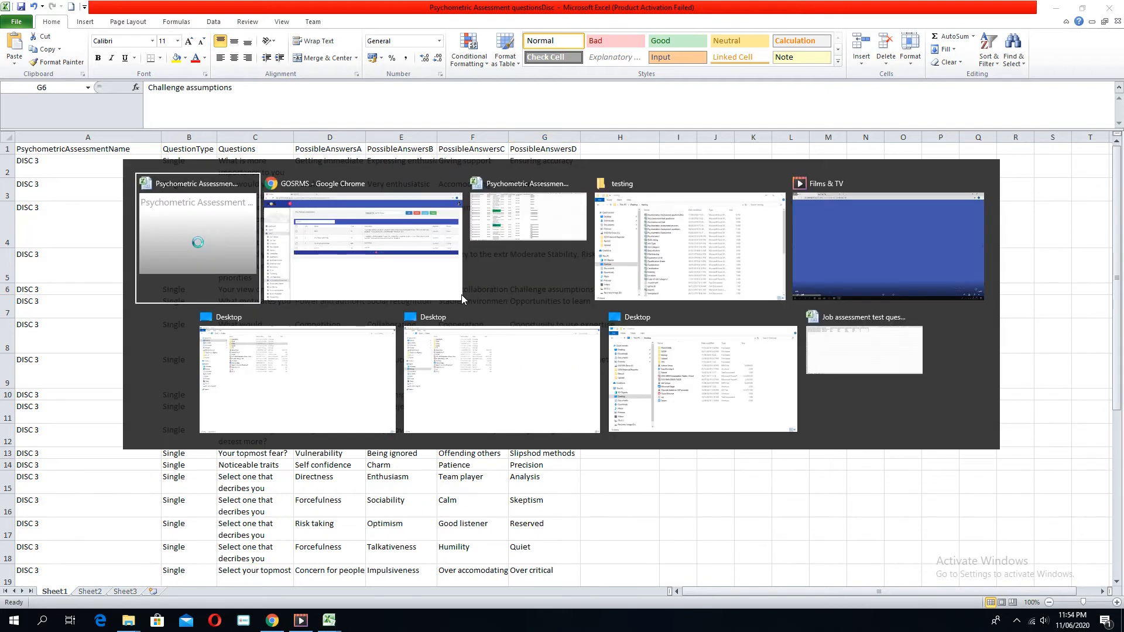
{"action": "left_click", "coordinate": [460, 299]}
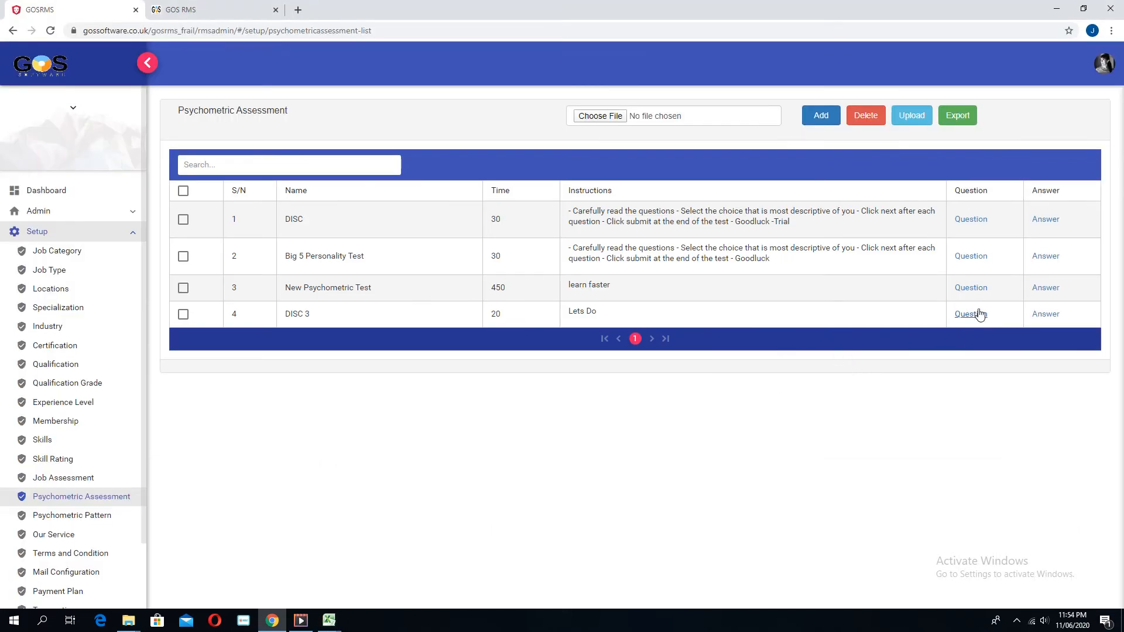
{"action": "left_click", "coordinate": [971, 315]}
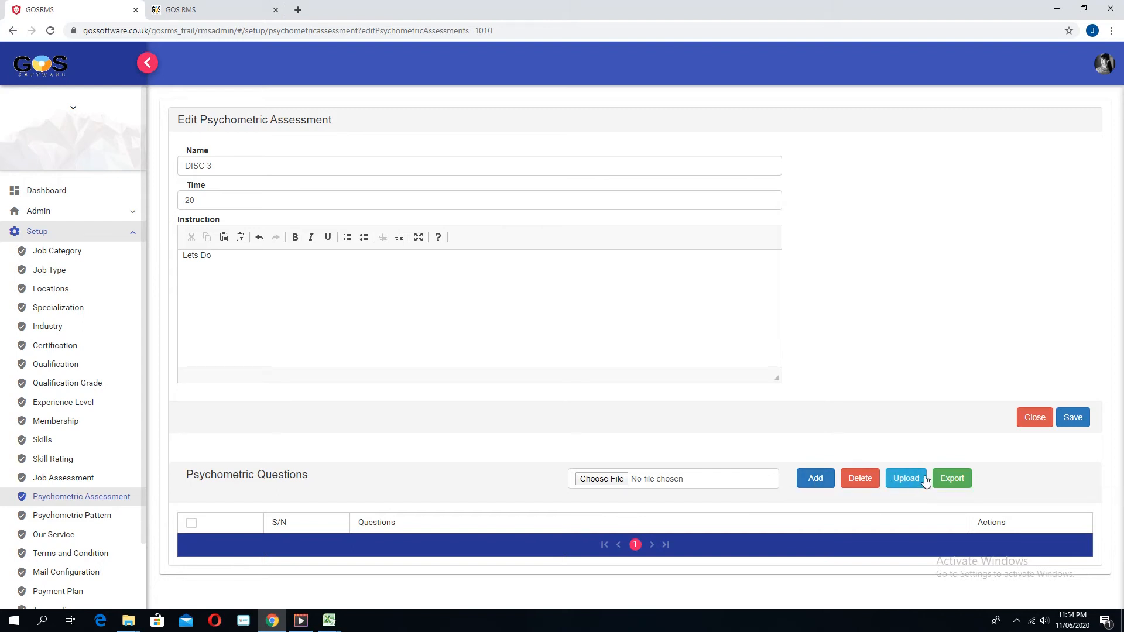
{"action": "left_click", "coordinate": [626, 478]}
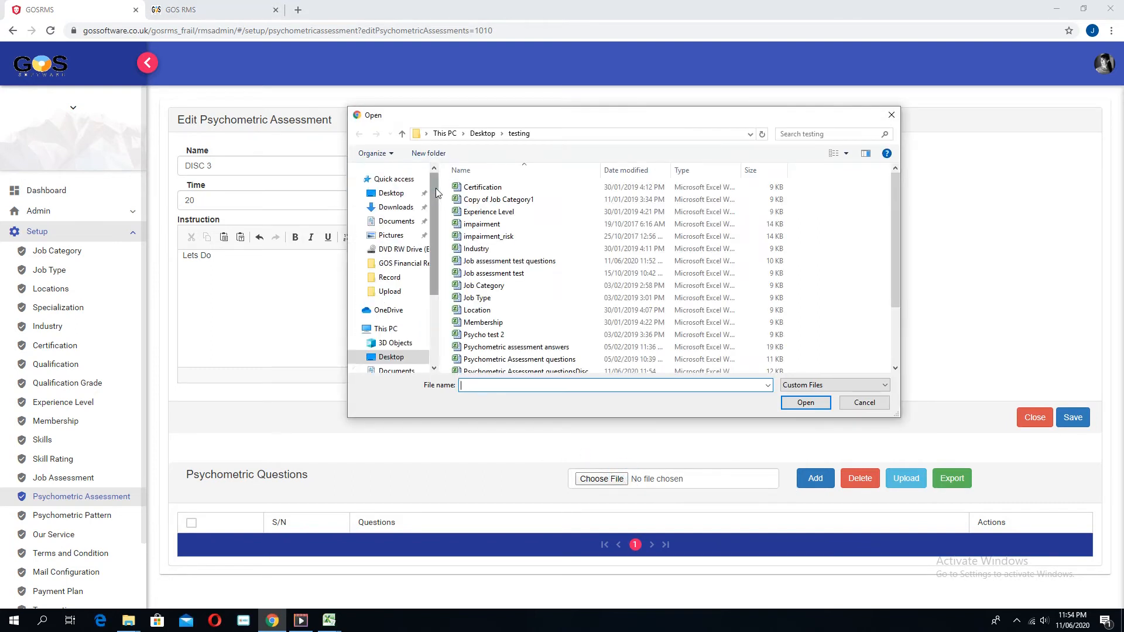
{"action": "left_click", "coordinate": [391, 179]}
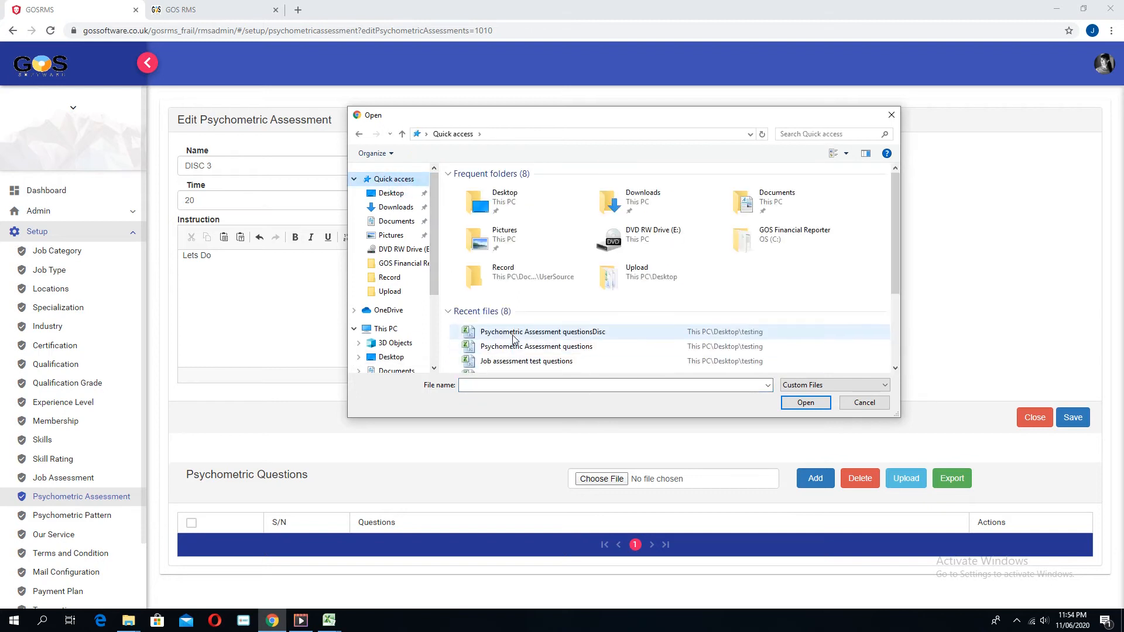
{"action": "double_click", "coordinate": [514, 332]}
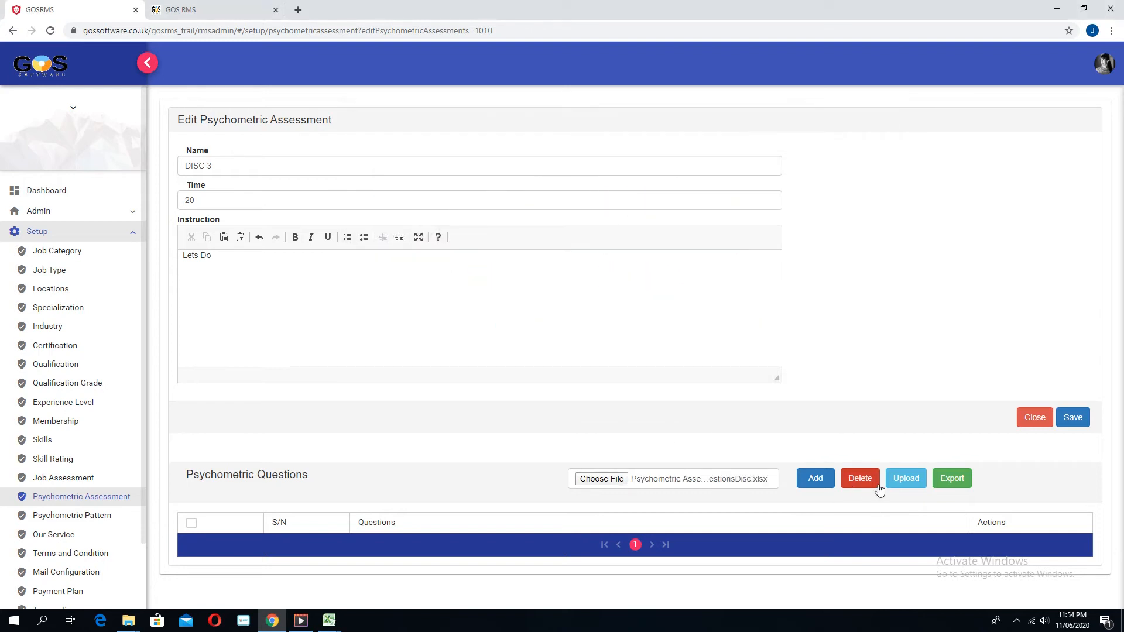
{"action": "left_click", "coordinate": [907, 480]}
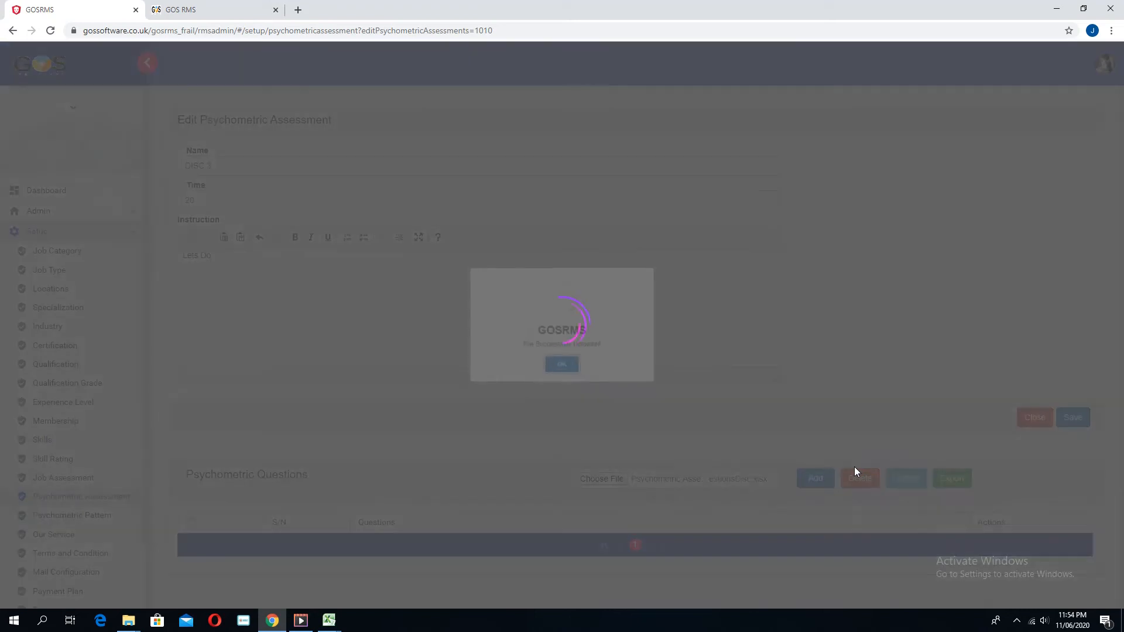
{"action": "left_click", "coordinate": [561, 365]}
Compare the uploaded psychometric question list in GOSRMS with the questions and possible answers in the Excel workbook.
{"action": "scroll", "coordinate": [507, 512], "scroll_direction": "down", "scroll_amount": 3}
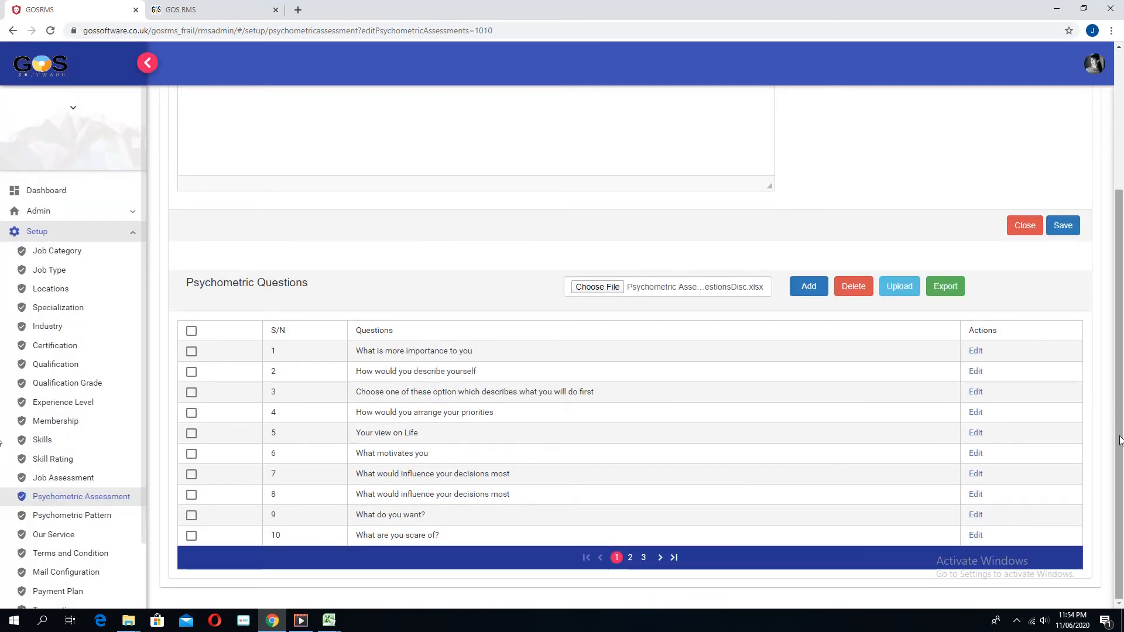
{"action": "key", "text": "alt+Tab"}
{"action": "scroll", "coordinate": [973, 363], "scroll_direction": "down", "scroll_amount": 5}
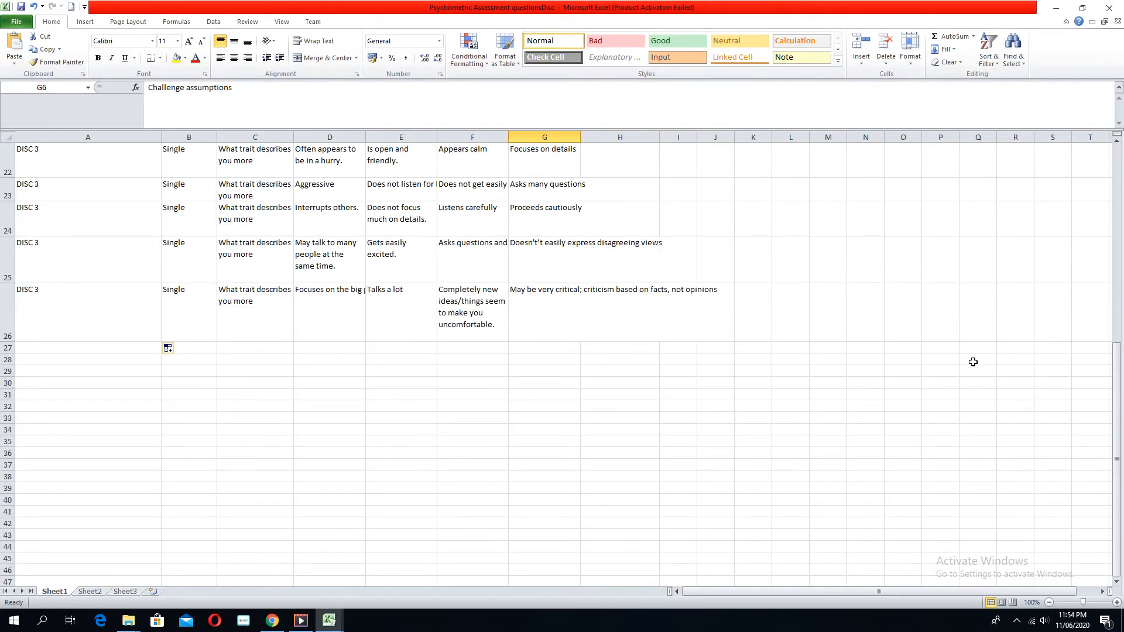
{"action": "scroll", "coordinate": [973, 363], "scroll_direction": "up", "scroll_amount": 2}
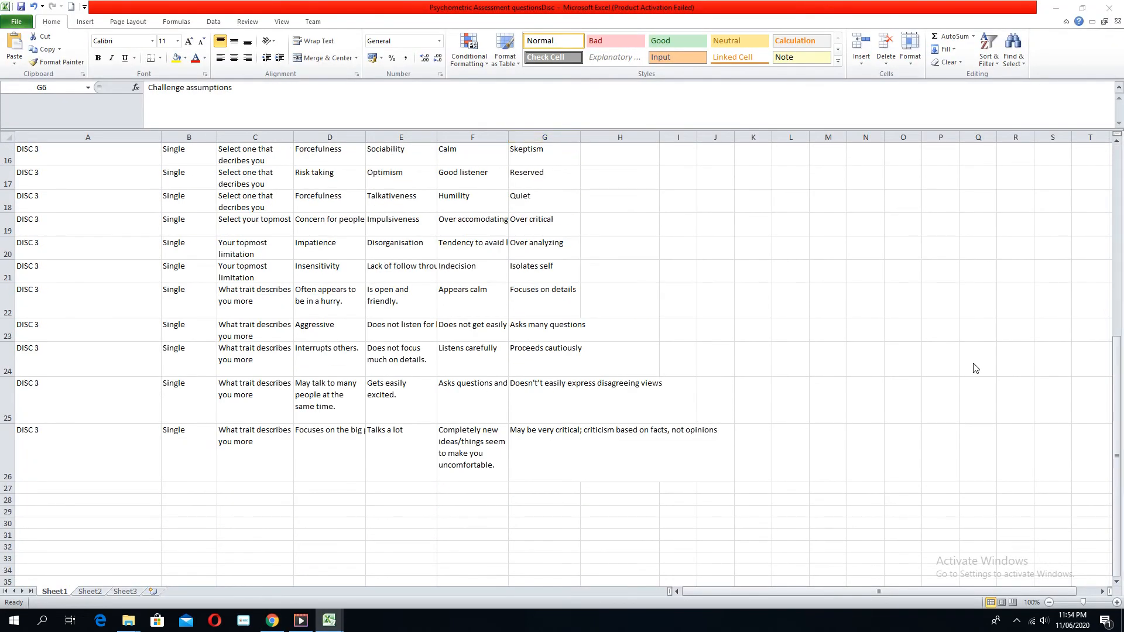
{"action": "scroll", "coordinate": [777, 223], "scroll_direction": "up", "scroll_amount": 5}
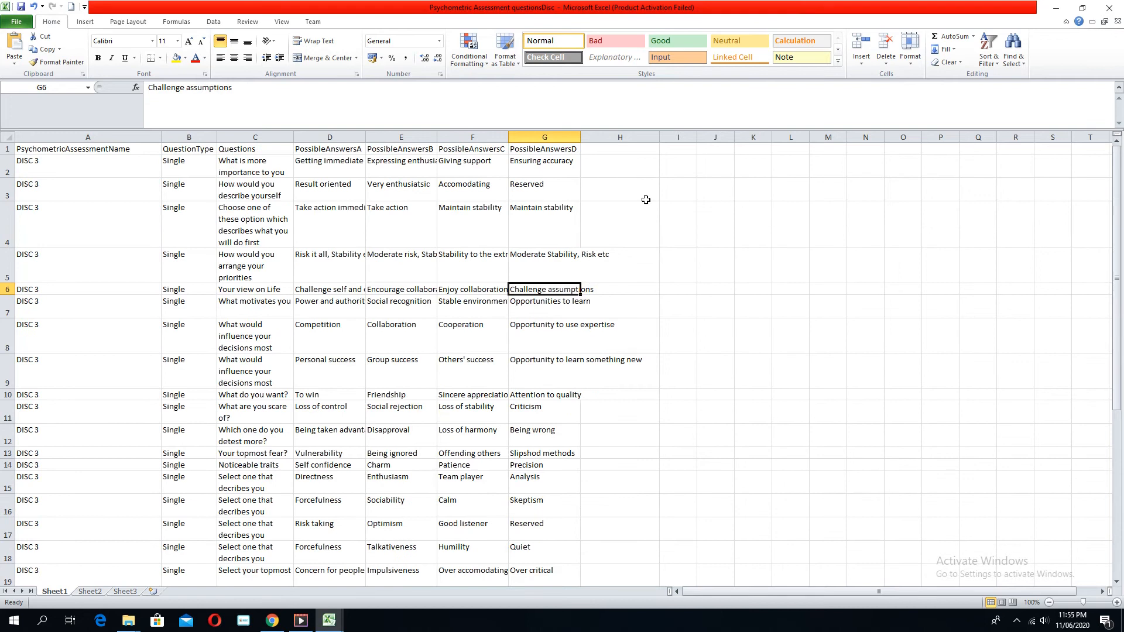
{"action": "left_click", "coordinate": [345, 167]}
{"action": "left_click", "coordinate": [321, 235]}
{"action": "left_click", "coordinate": [386, 172]}
{"action": "left_click", "coordinate": [383, 223]}
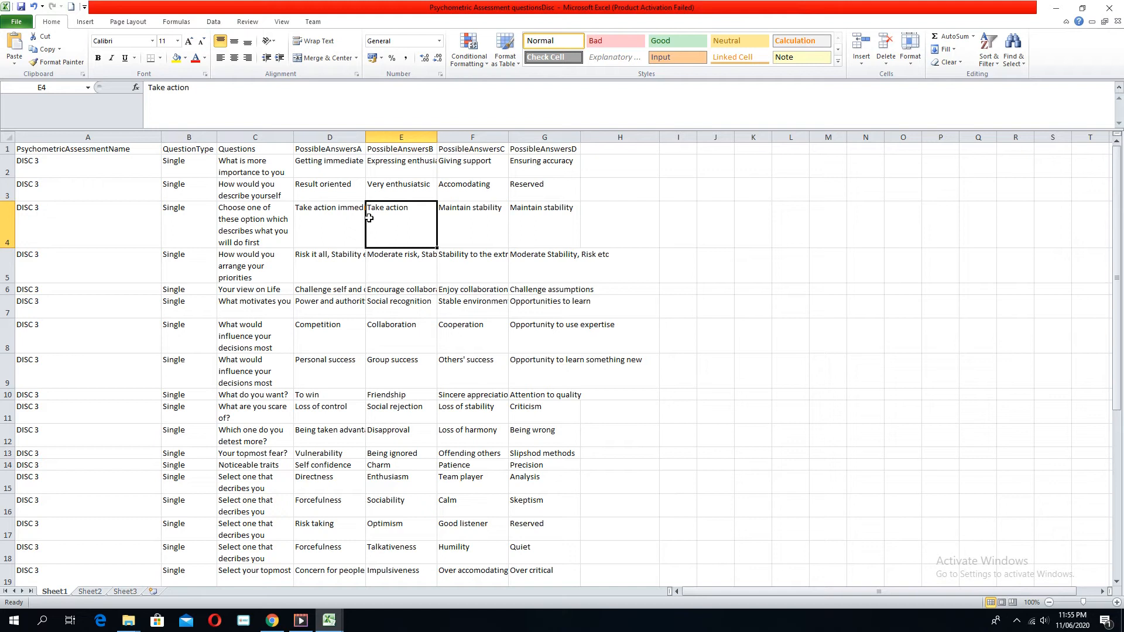
{"action": "key", "text": "alt+Tab"}
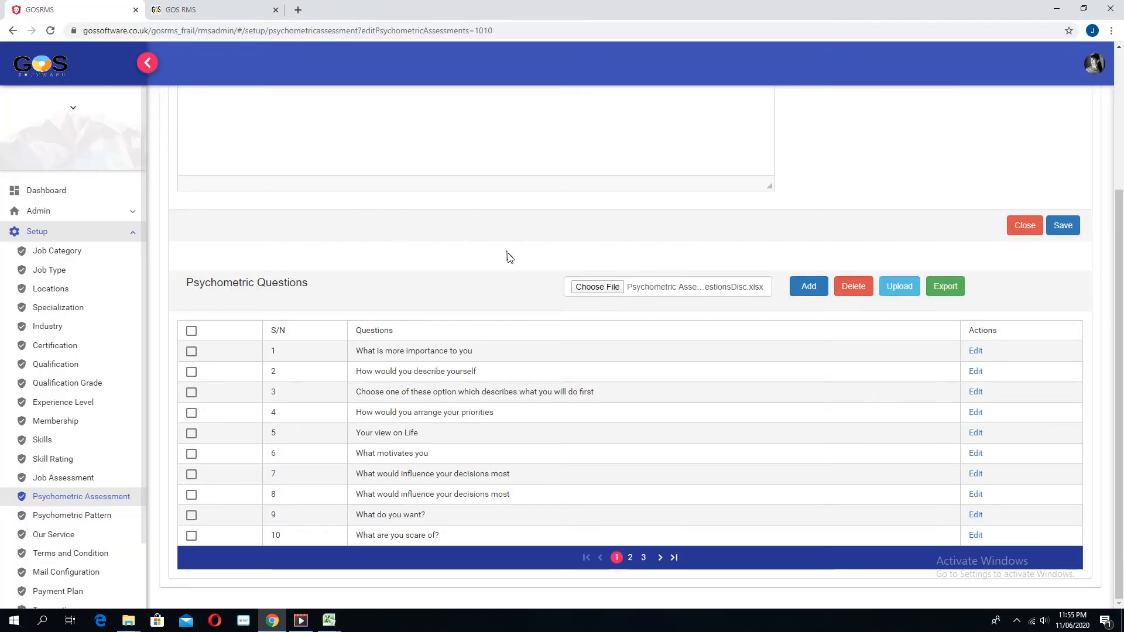
Close the question page of DISC 3 and open the assessment's Psychometric Answer page.
{"action": "left_click", "coordinate": [1026, 229]}
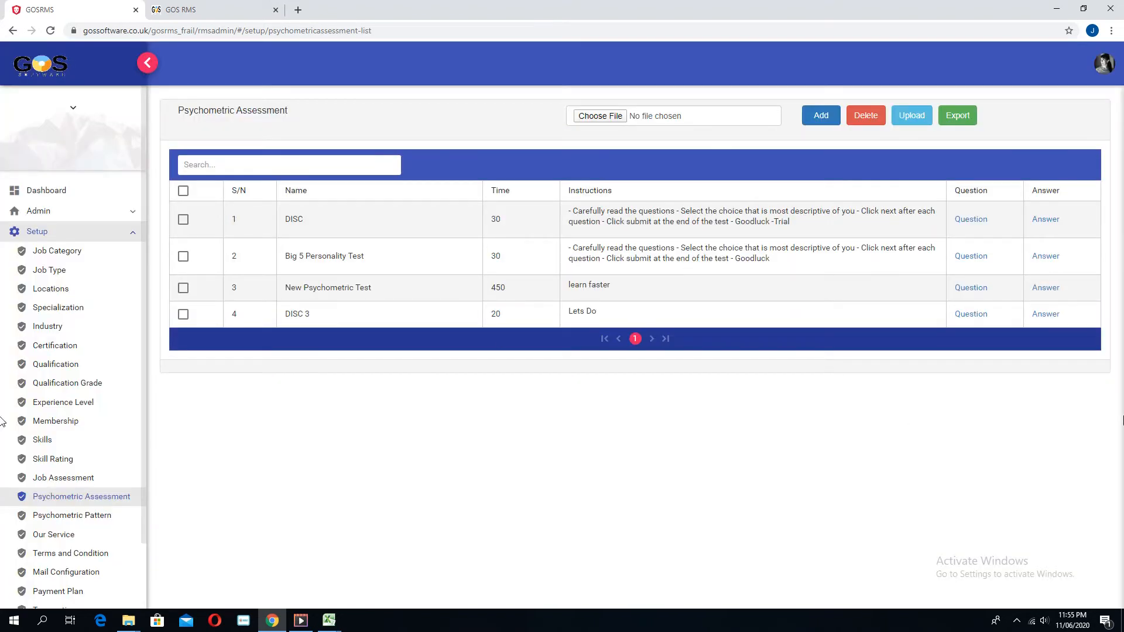
{"action": "left_click", "coordinate": [1038, 316]}
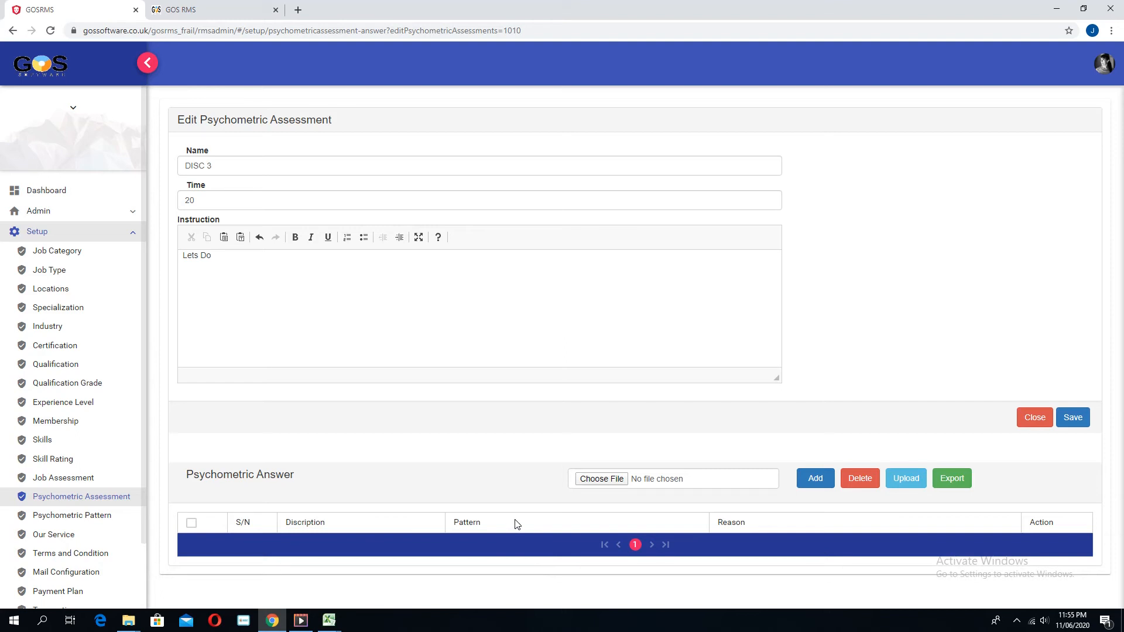
{"action": "key", "text": "Tab"}
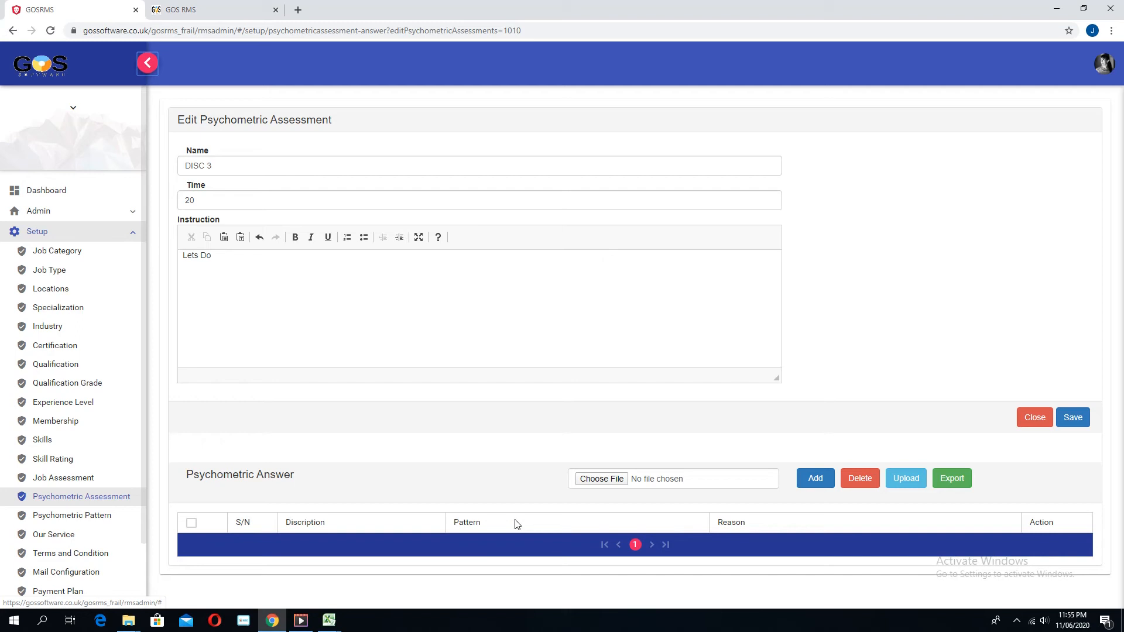
Open the "Psychometric assessment answers" workbook from the testing folder and examine its DISC answer rows, patterns and reasons.
{"action": "key", "text": "alt+Tab"}
{"action": "key", "text": "alt+Tab"}
{"action": "key", "text": "alt+Tab"}
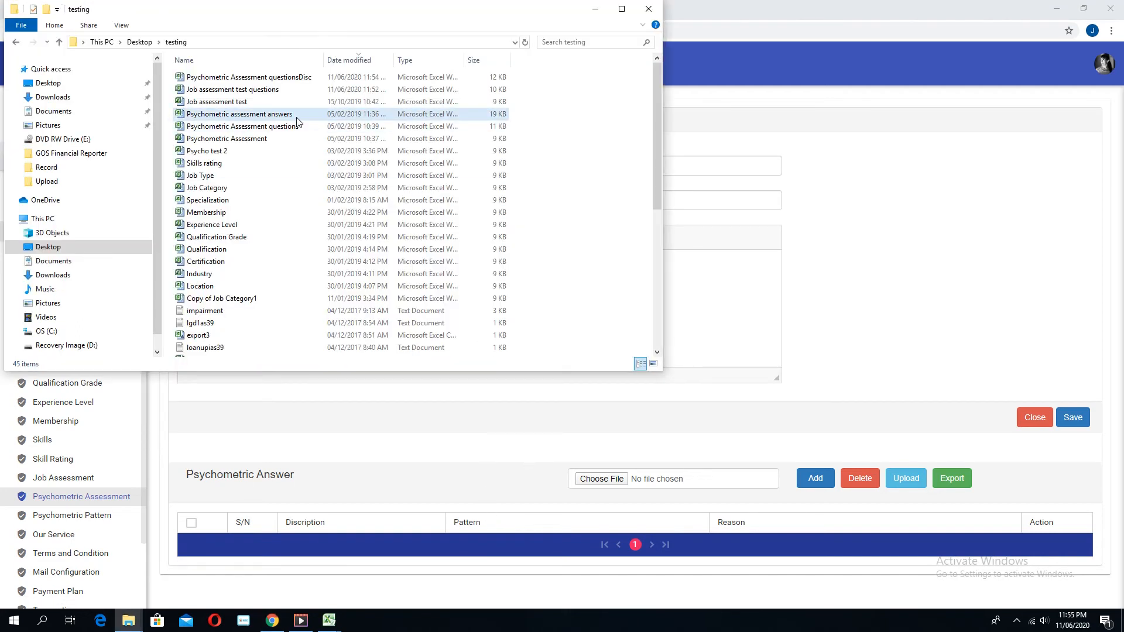
{"action": "double_click", "coordinate": [297, 116]}
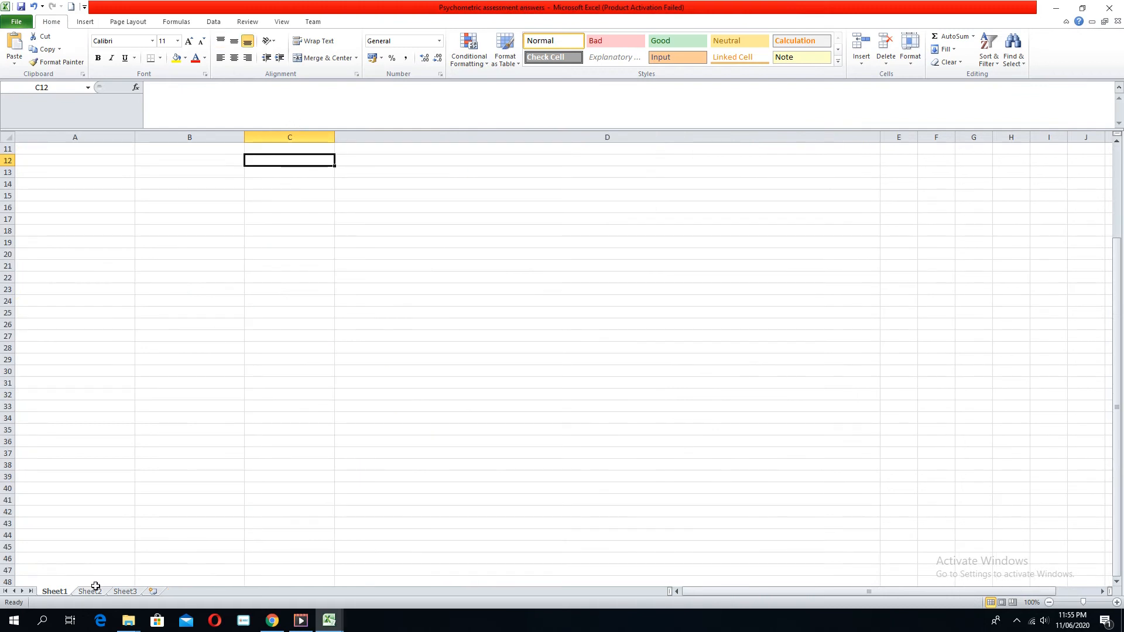
{"action": "scroll", "coordinate": [200, 360], "scroll_direction": "up", "scroll_amount": 4}
{"action": "scroll", "coordinate": [173, 372], "scroll_direction": "down", "scroll_amount": 3}
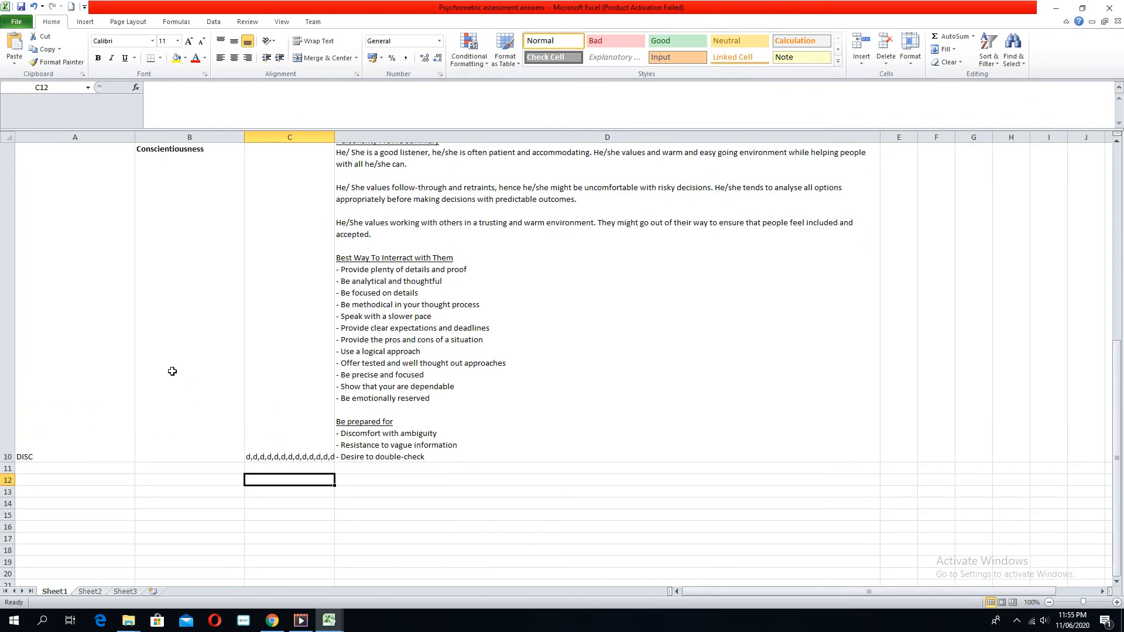
{"action": "scroll", "coordinate": [179, 374], "scroll_direction": "up", "scroll_amount": 3}
{"action": "scroll", "coordinate": [170, 384], "scroll_direction": "down", "scroll_amount": 3}
{"action": "left_click_drag", "start_coordinate": [64, 403], "coordinate": [370, 452]}
{"action": "scroll", "coordinate": [371, 448], "scroll_direction": "down", "scroll_amount": 9}
{"action": "scroll", "coordinate": [371, 436], "scroll_direction": "up", "scroll_amount": 7}
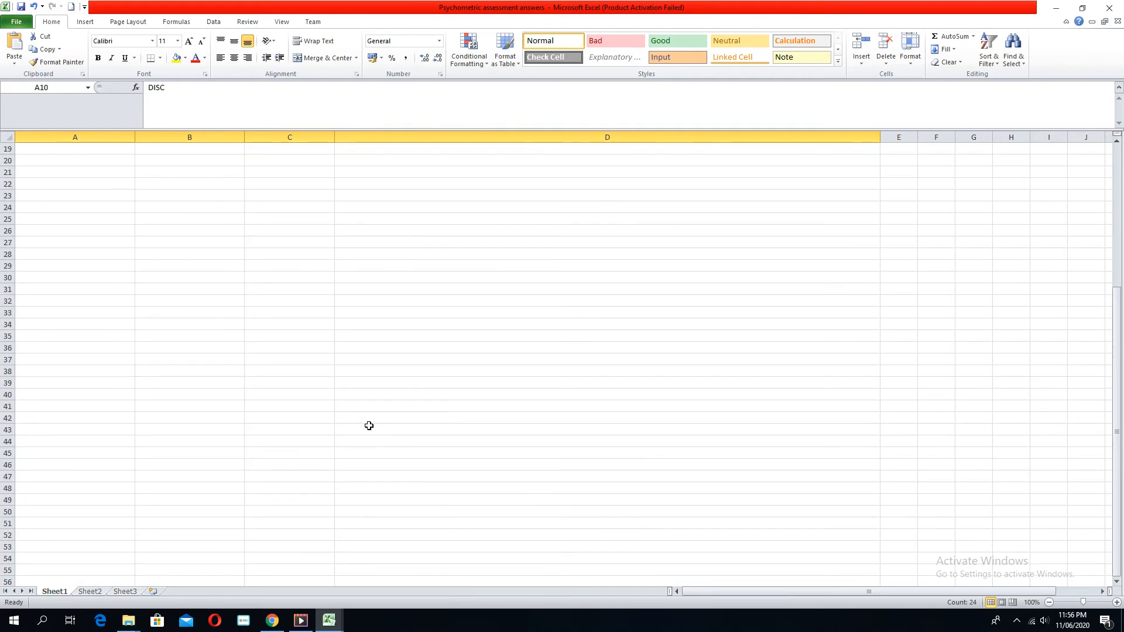
{"action": "scroll", "coordinate": [351, 433], "scroll_direction": "down", "scroll_amount": 1}
{"action": "scroll", "coordinate": [350, 434], "scroll_direction": "up", "scroll_amount": 1}
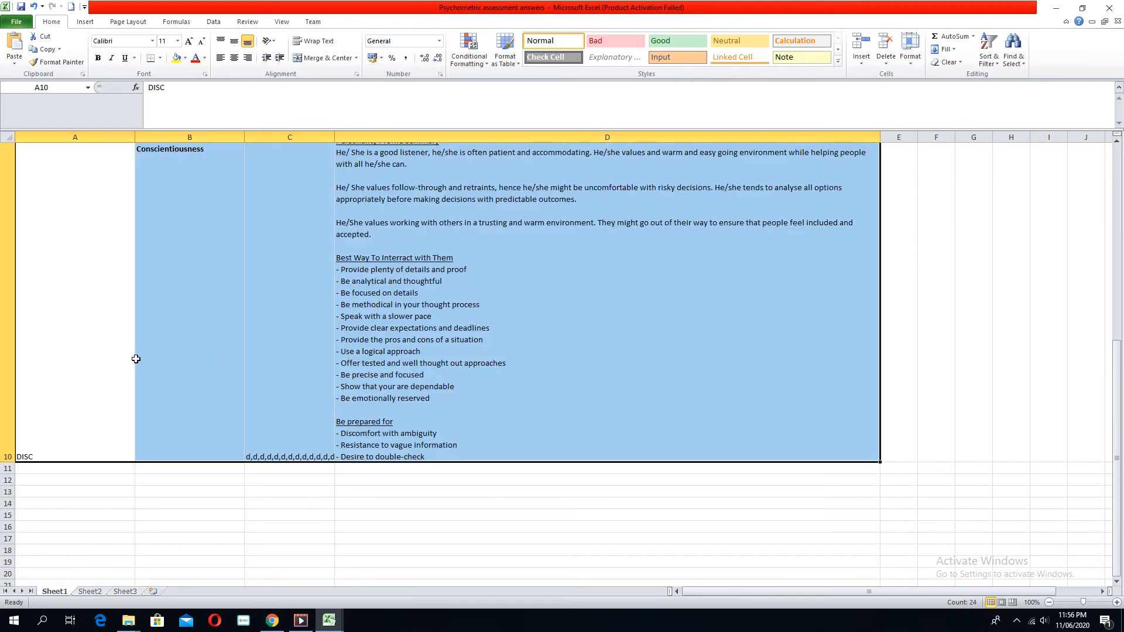
{"action": "left_click", "coordinate": [97, 363]}
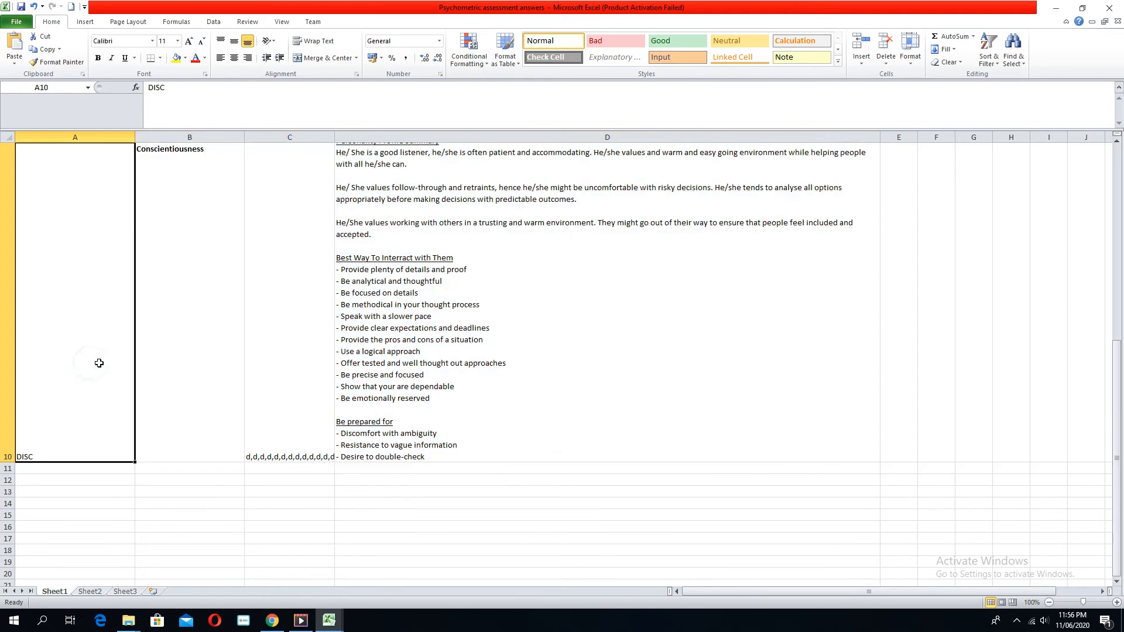
{"action": "double_click", "coordinate": [55, 452]}
{"action": "left_click", "coordinate": [76, 516]}
{"action": "left_click_drag", "start_coordinate": [9, 436], "coordinate": [55, 488]}
{"action": "left_click_drag", "start_coordinate": [53, 567], "coordinate": [38, 604]}
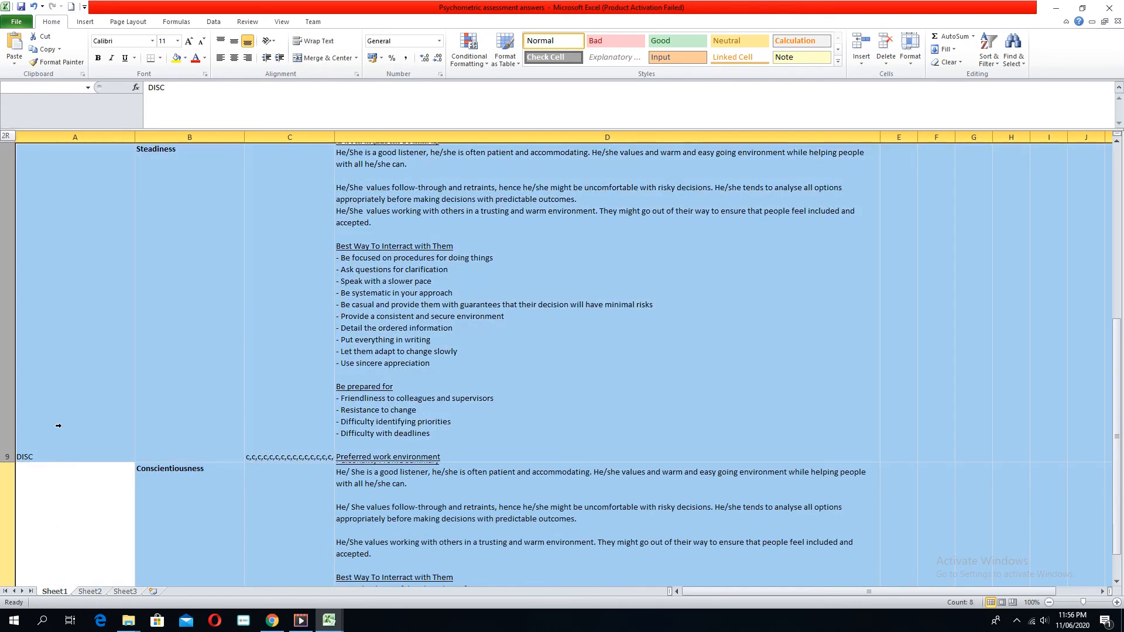
{"action": "left_click_drag", "start_coordinate": [58, 426], "coordinate": [62, 425]}
{"action": "key", "text": "ctrl+c"}
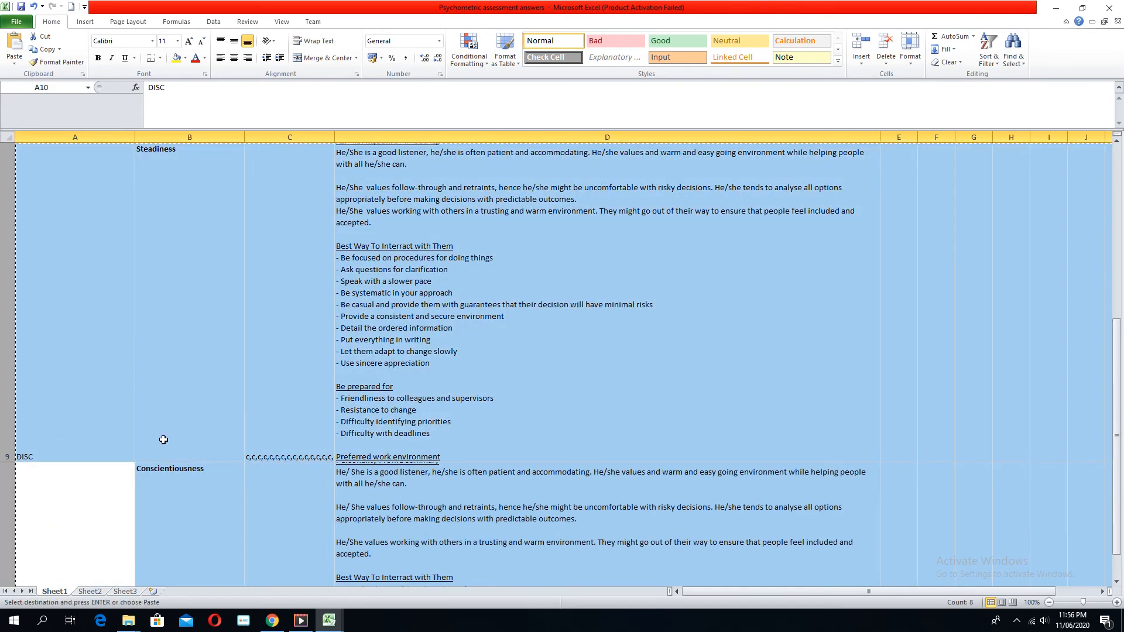
Copy the four DISC answer rows, 7 to 10, from Dominance to Conscientiousness.
{"action": "scroll", "coordinate": [163, 437], "scroll_direction": "up", "scroll_amount": 3}
{"action": "scroll", "coordinate": [164, 437], "scroll_direction": "down", "scroll_amount": 1}
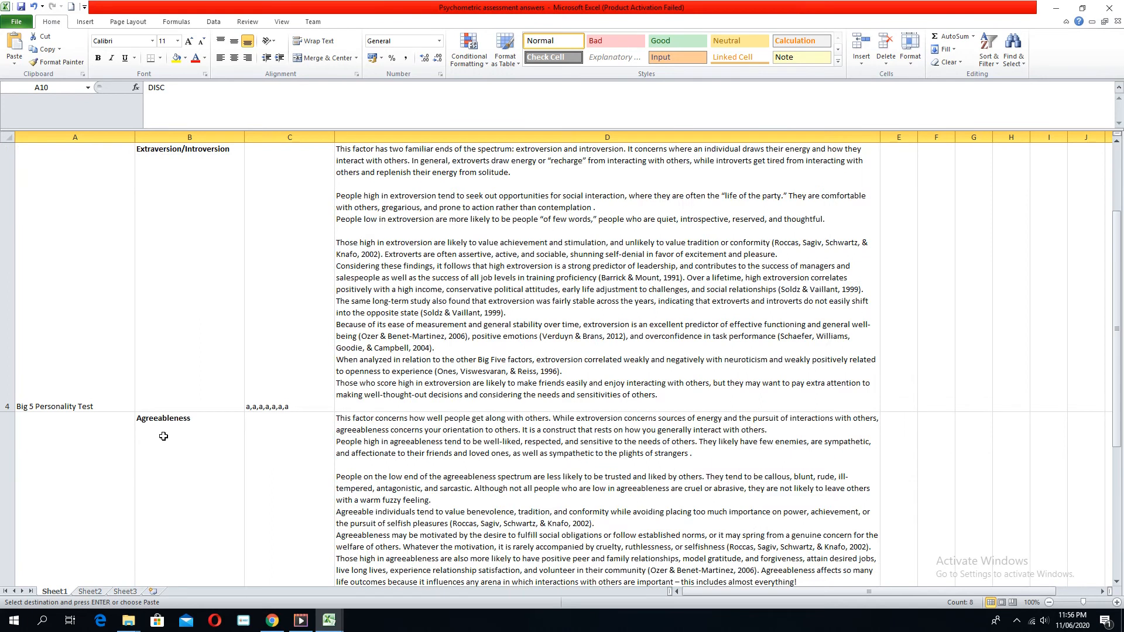
{"action": "scroll", "coordinate": [163, 436], "scroll_direction": "down", "scroll_amount": 1}
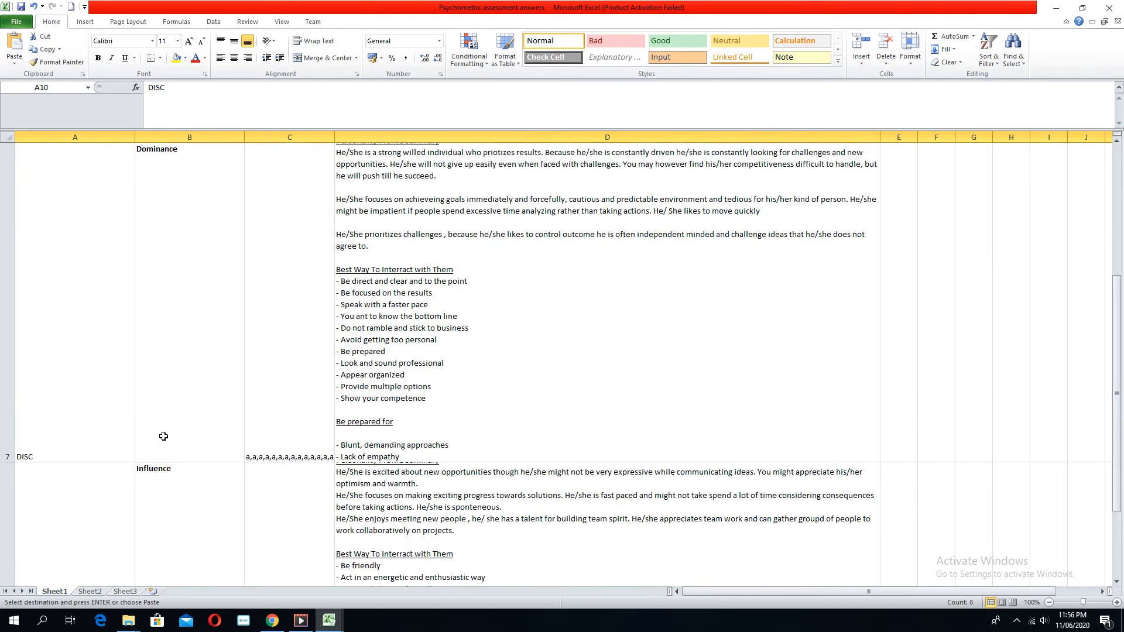
{"action": "left_click_drag", "start_coordinate": [9, 321], "coordinate": [75, 451]}
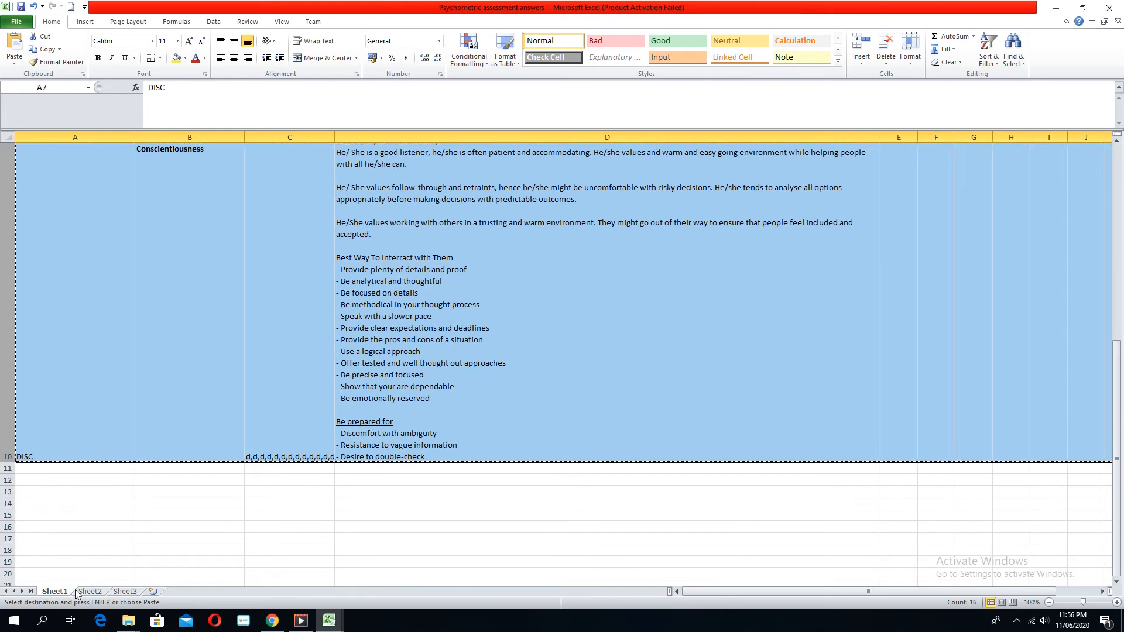
Create a blank workbook and paste the copied DISC rows into it starting at cell A2.
{"action": "left_click", "coordinate": [17, 22]}
{"action": "left_click", "coordinate": [17, 21]}
{"action": "left_click", "coordinate": [17, 22]}
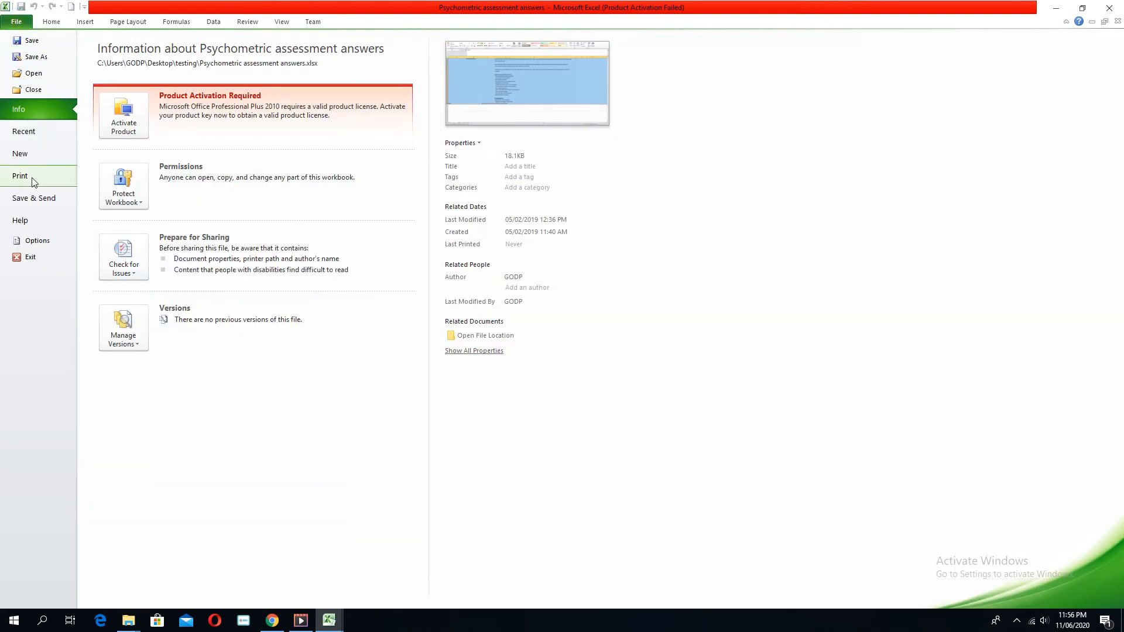
{"action": "left_click", "coordinate": [32, 156]}
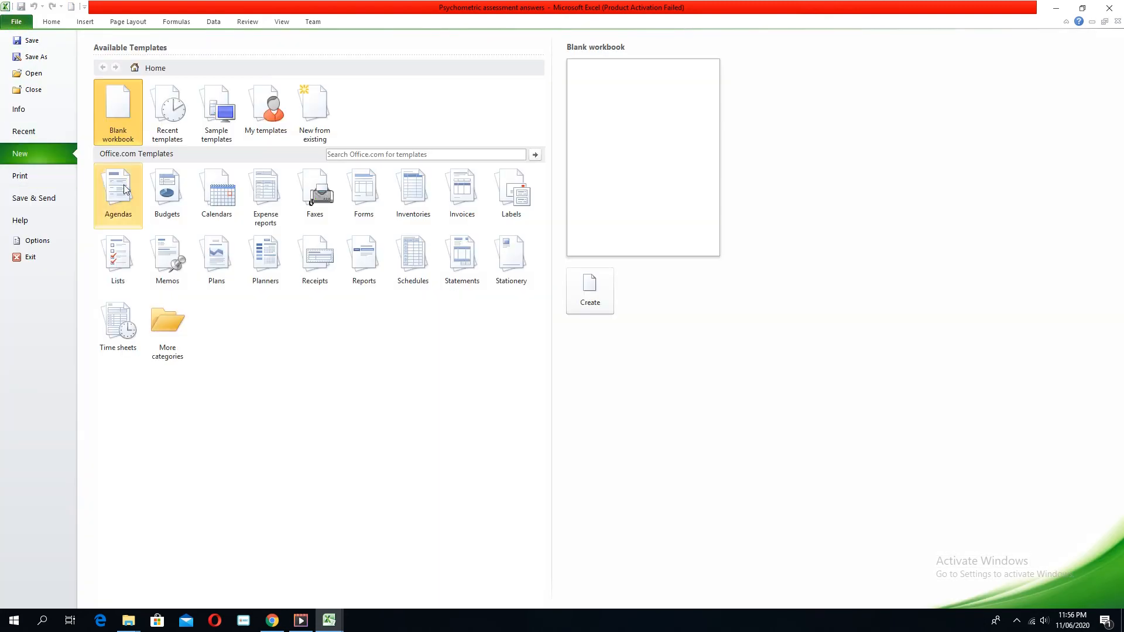
{"action": "double_click", "coordinate": [114, 111]}
{"action": "left_click", "coordinate": [38, 161]}
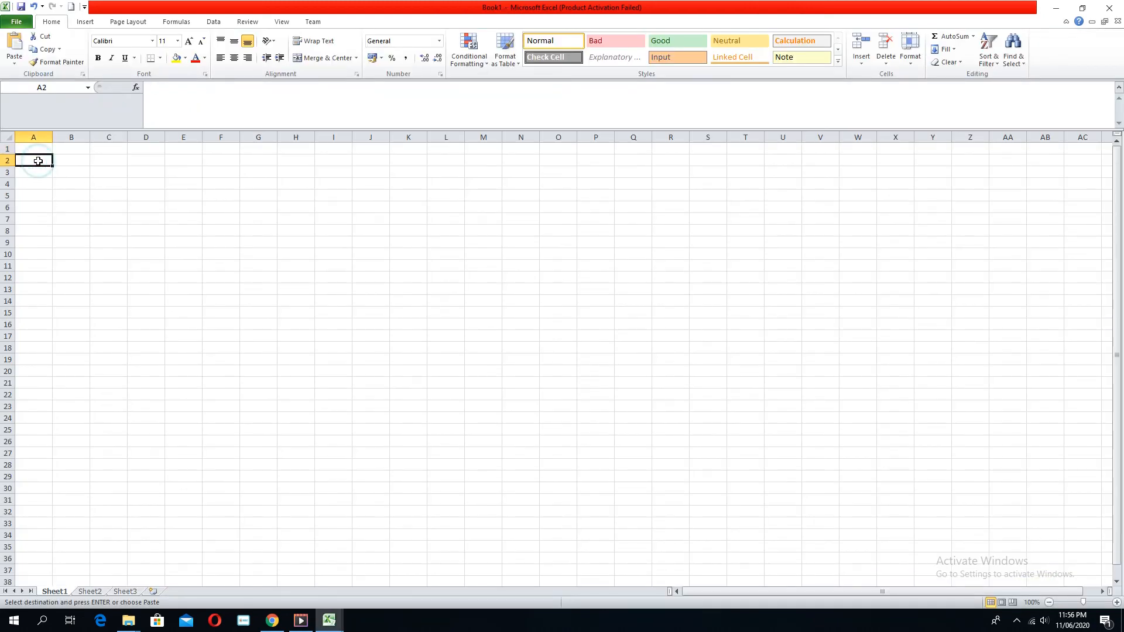
{"action": "key", "text": "ctrl+v"}
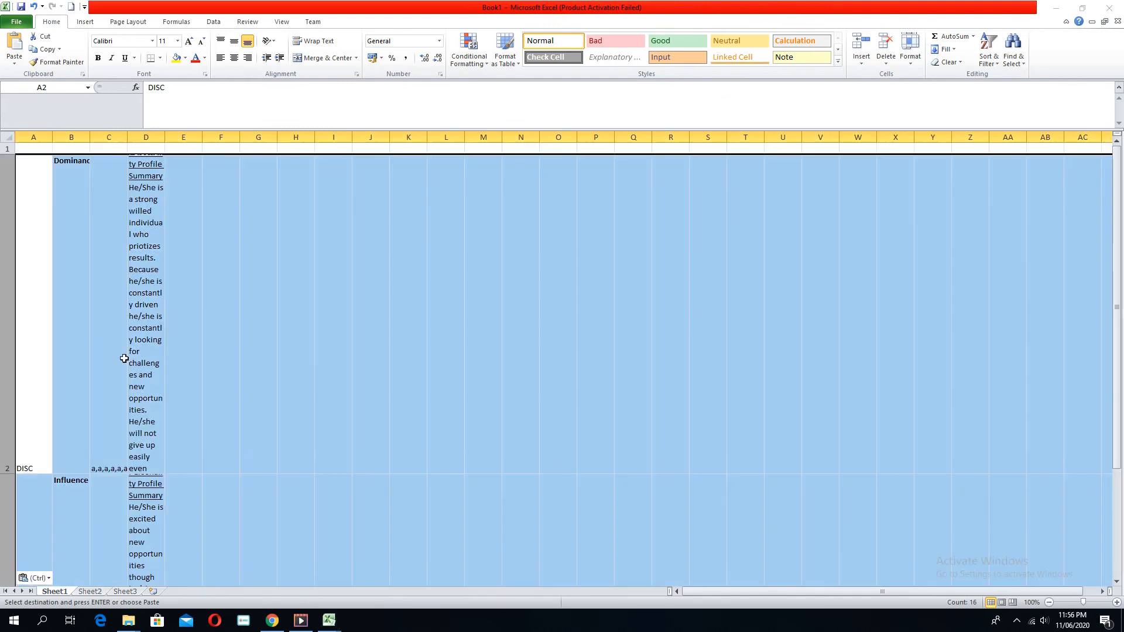
Copy the header row from the "Psychometric assessment answers" workbook into row 1 of the new workbook.
{"action": "key", "text": "alt+Tab"}
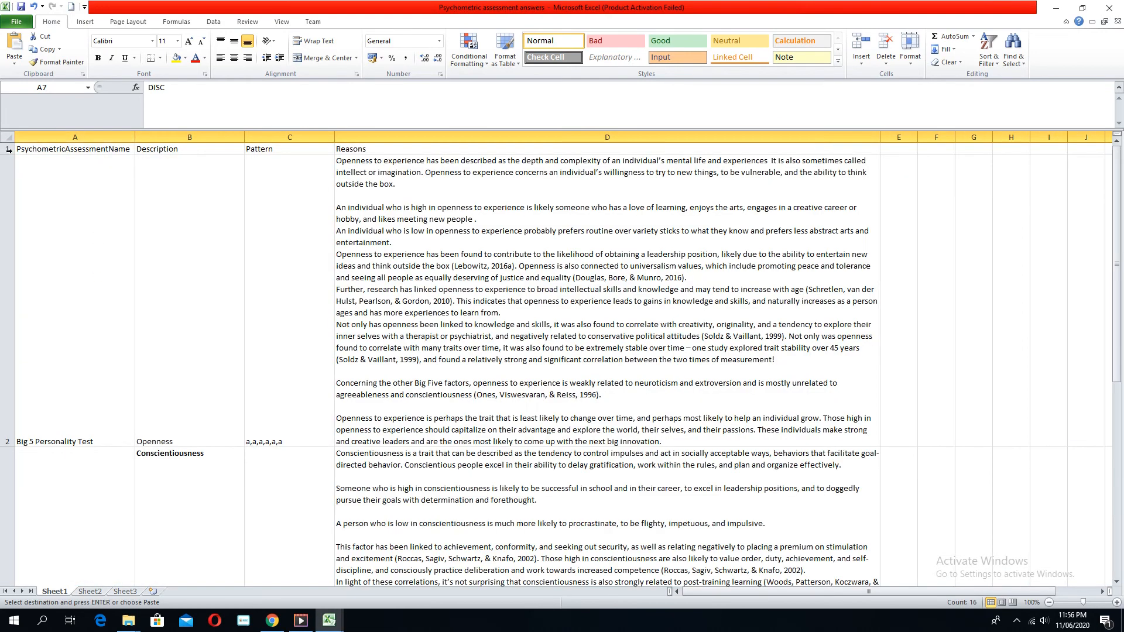
{"action": "left_click", "coordinate": [9, 150]}
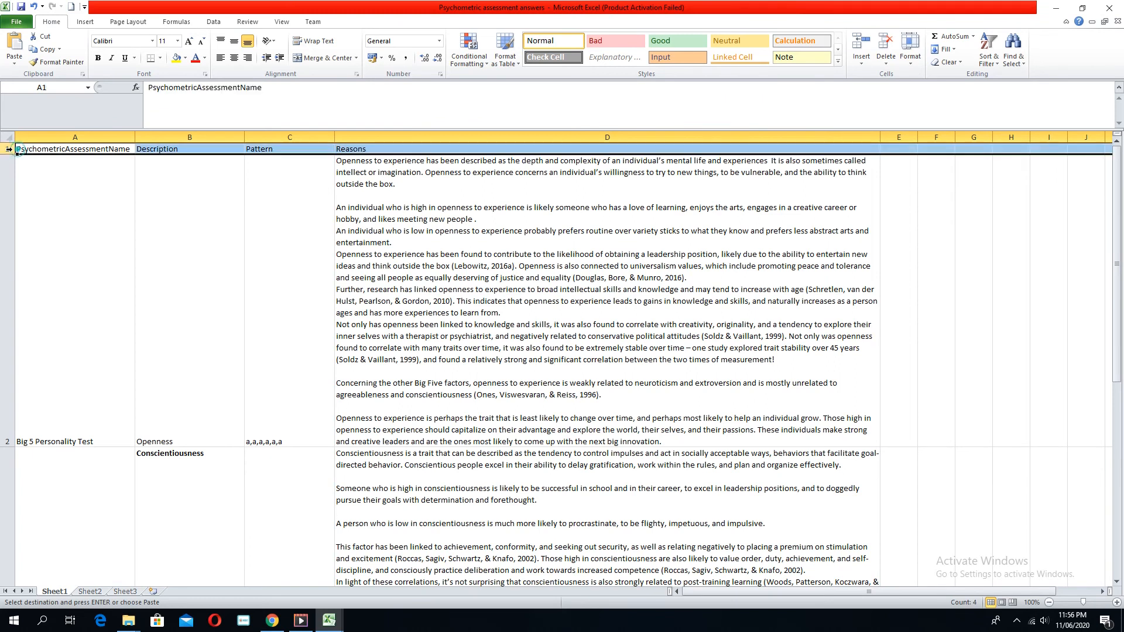
{"action": "key", "text": "alt+Tab"}
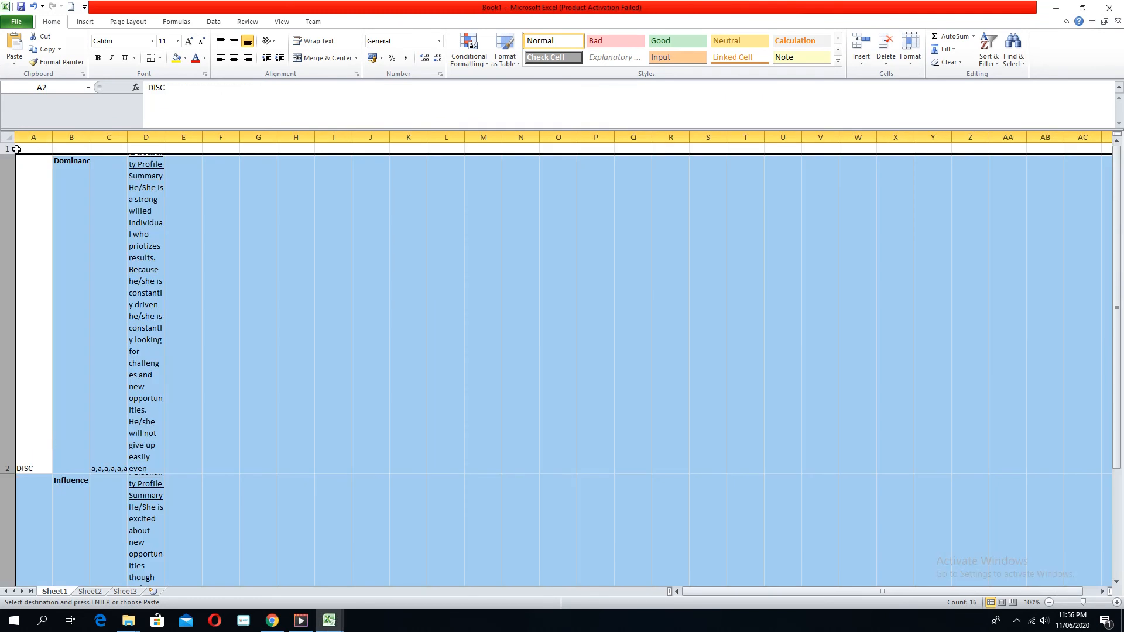
{"action": "left_click", "coordinate": [17, 150]}
{"action": "key", "text": "ctrl+v"}
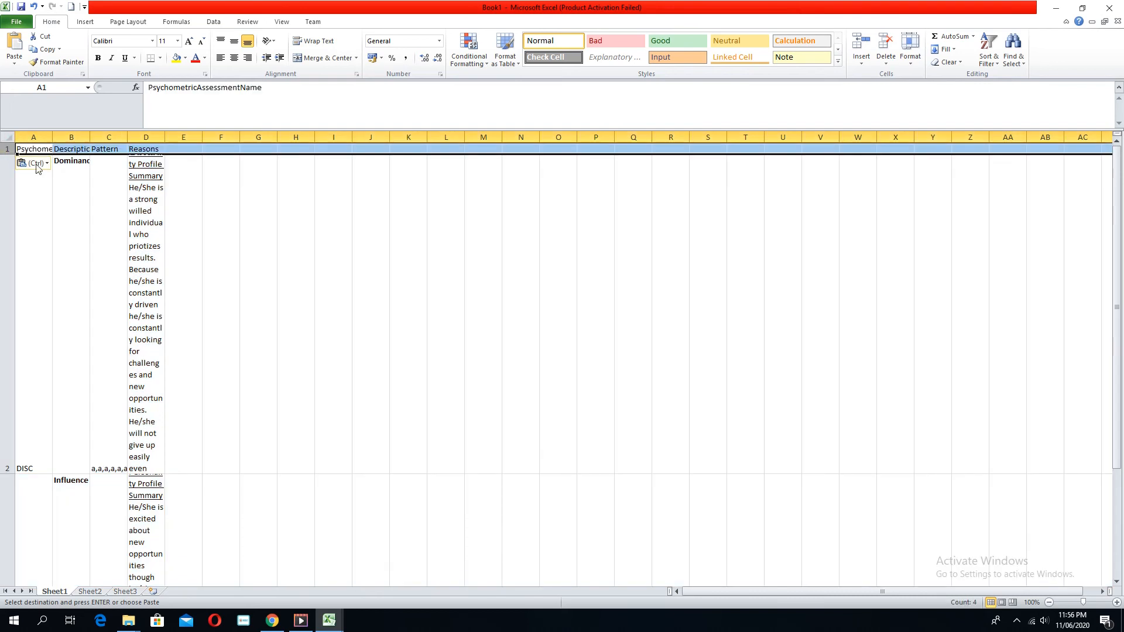
Widen the Description, Pattern and Reasons columns so their contents are readable.
{"action": "left_click", "coordinate": [64, 174]}
{"action": "left_click_drag", "start_coordinate": [88, 135], "coordinate": [313, 139]}
{"action": "left_click_drag", "start_coordinate": [406, 125], "coordinate": [598, 134]}
Examine the assessment name, description, pattern and reasons cells in the Dominance, Influence and Steadiness rows.
{"action": "left_click", "coordinate": [231, 412]}
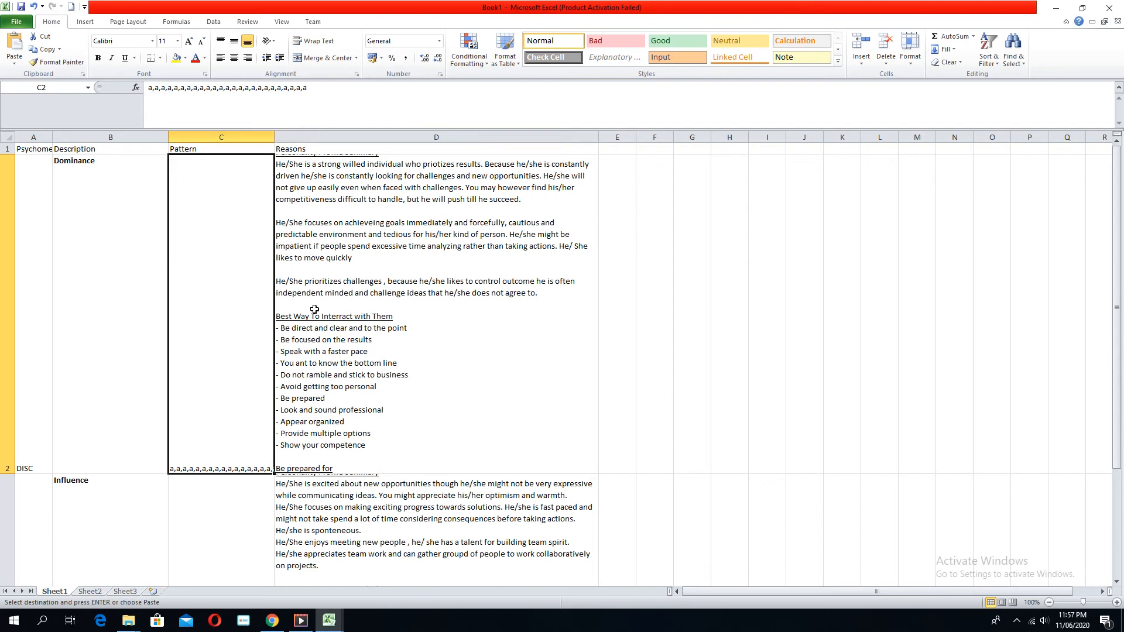
{"action": "key", "text": "Left"}
{"action": "key", "text": "Left"}
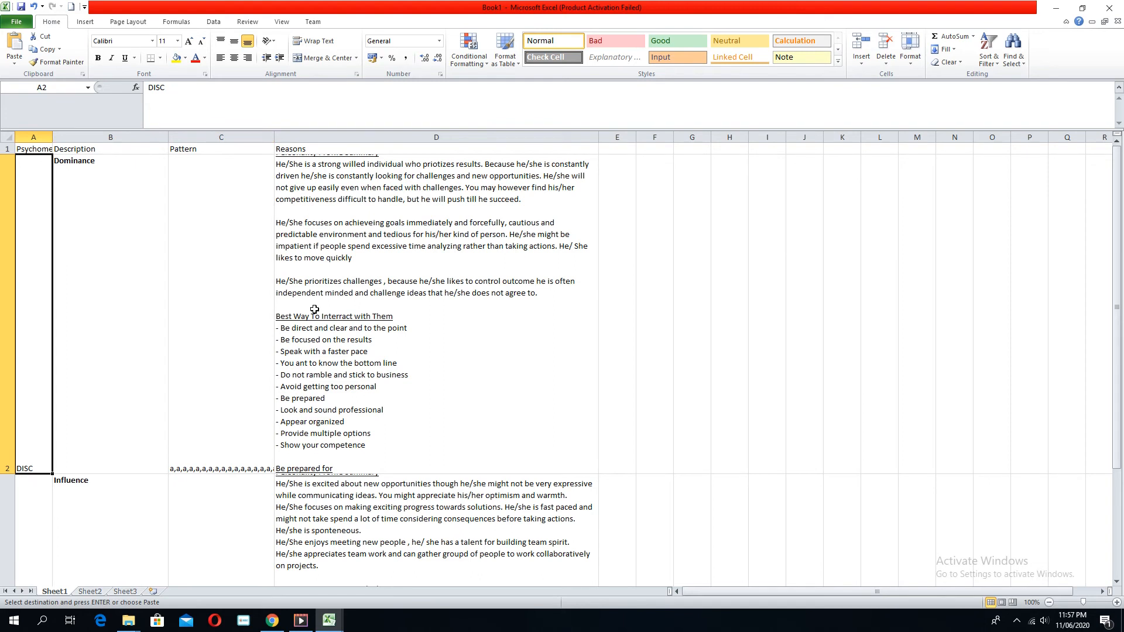
{"action": "key", "text": "Right"}
{"action": "key", "text": "Right"}
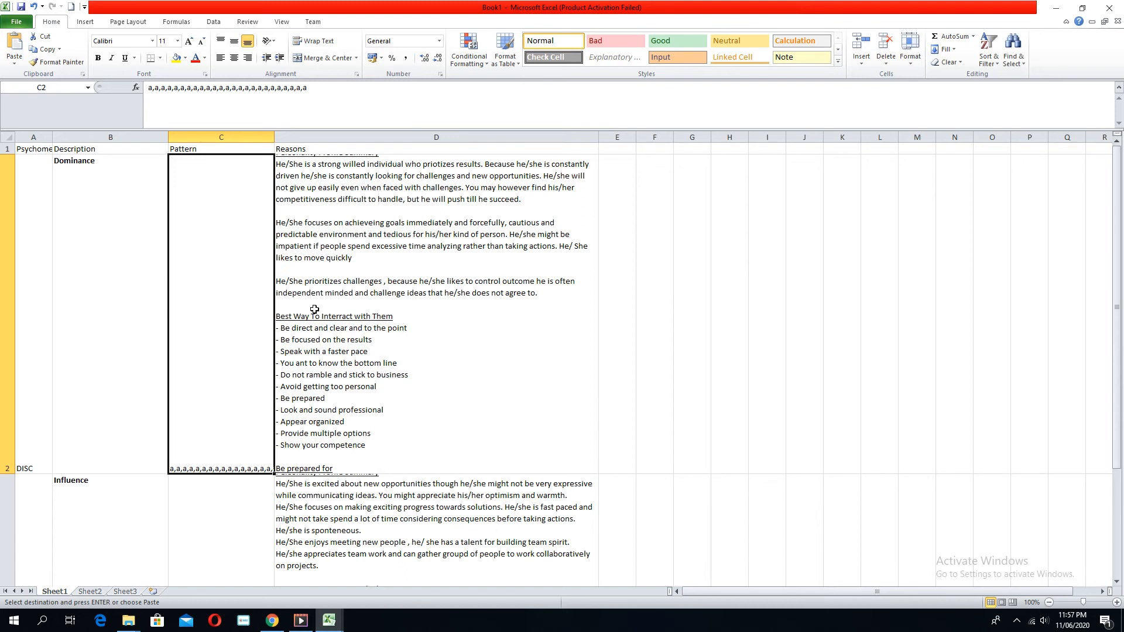
{"action": "key", "text": "Right"}
{"action": "key", "text": "Left"}
{"action": "key", "text": "Right"}
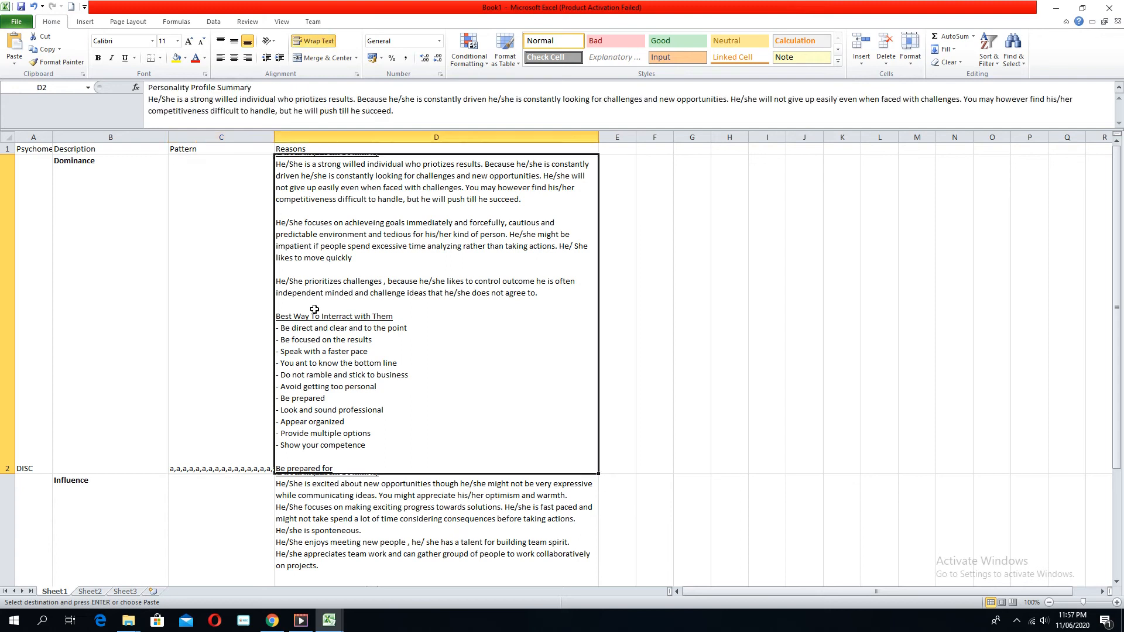
{"action": "key", "text": "Left"}
{"action": "key", "text": "Left"}
{"action": "key", "text": "Left"}
{"action": "key", "text": "Down"}
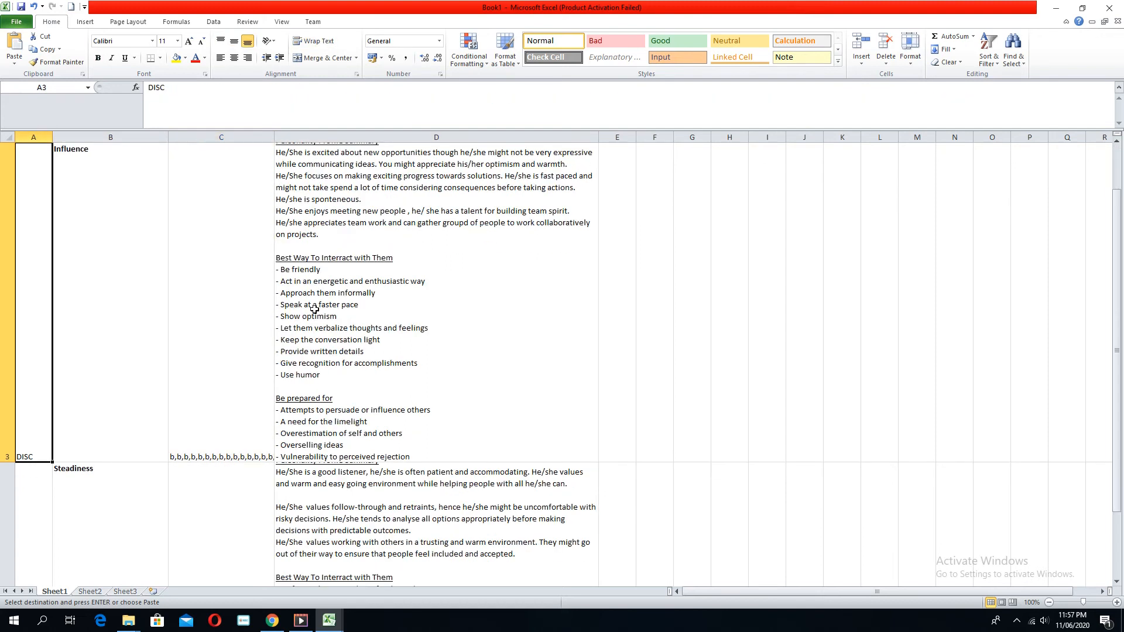
{"action": "key", "text": "Right"}
{"action": "key", "text": "Right"}
{"action": "key", "text": "Left"}
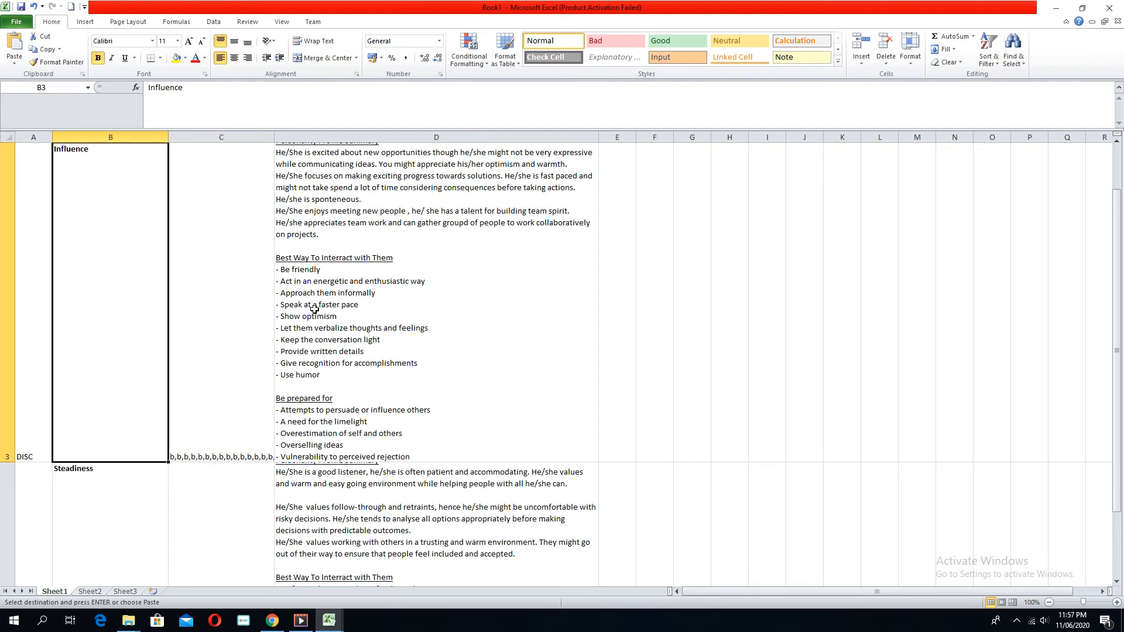
{"action": "key", "text": "Down"}
{"action": "key", "text": "Left"}
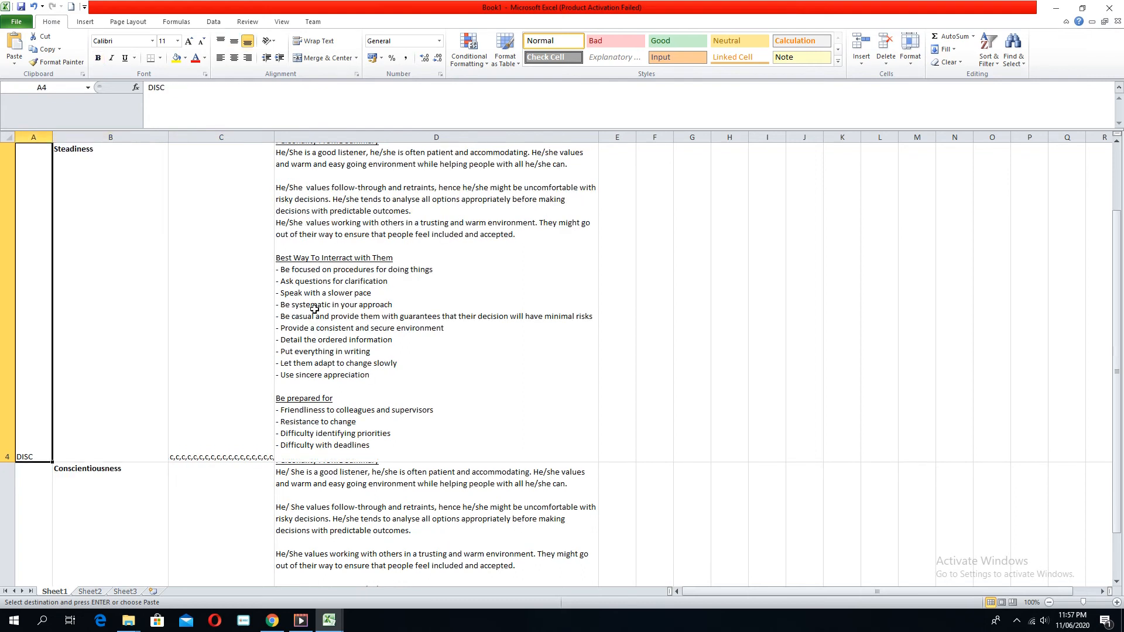
{"action": "key", "text": "Right"}
{"action": "key", "text": "Right"}
{"action": "key", "text": "Left"}
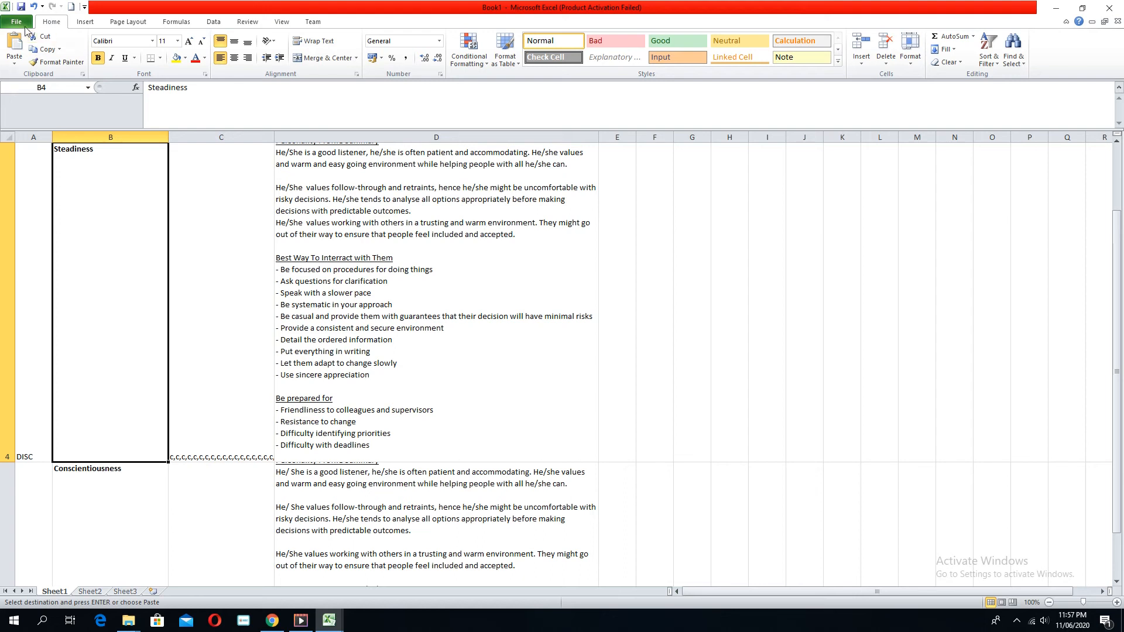
Save the new workbook as "Disc 3" in the testing folder on the Desktop.
{"action": "left_click", "coordinate": [26, 27]}
{"action": "left_click", "coordinate": [36, 59]}
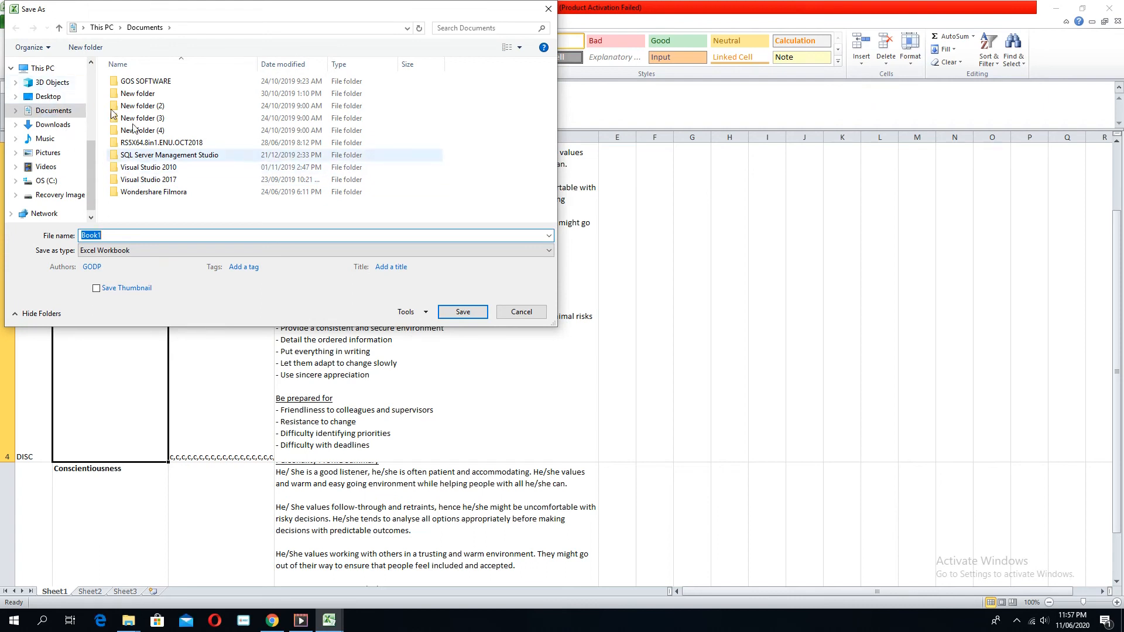
{"action": "left_click", "coordinate": [53, 98]}
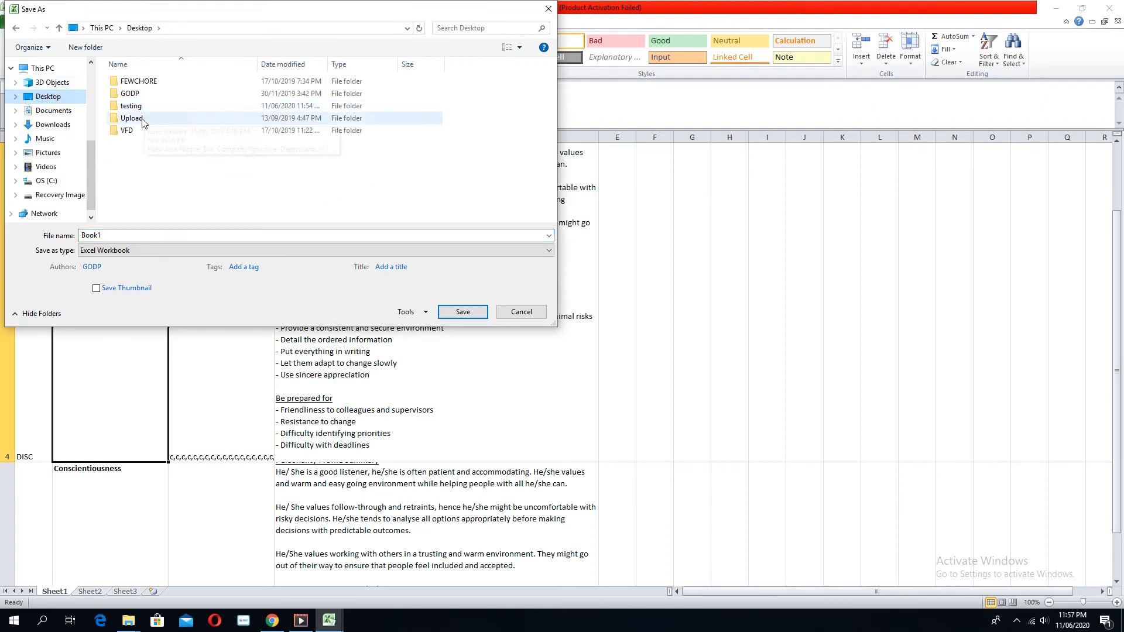
{"action": "double_click", "coordinate": [145, 106]}
{"action": "double_click", "coordinate": [91, 235]}
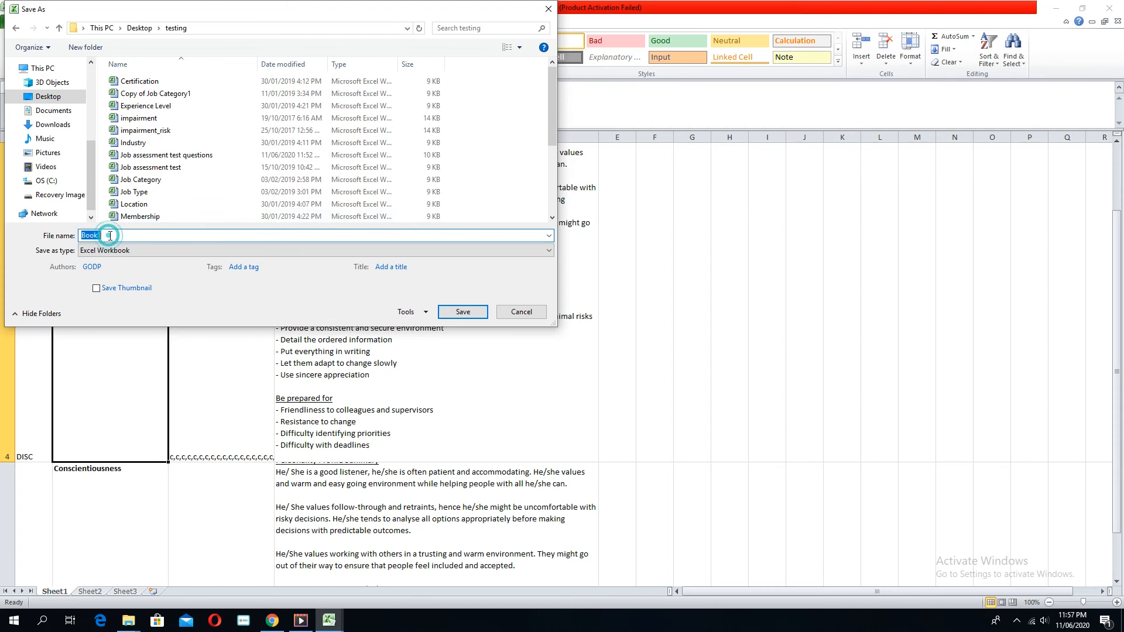
{"action": "type", "text": "Disc 3"}
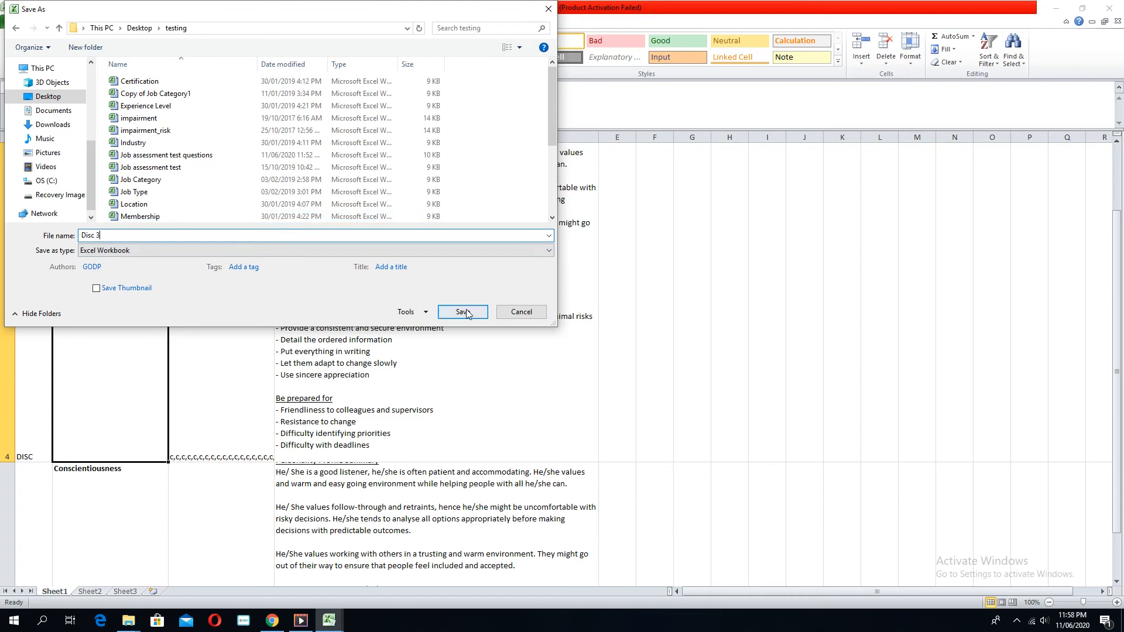
{"action": "left_click", "coordinate": [463, 312]}
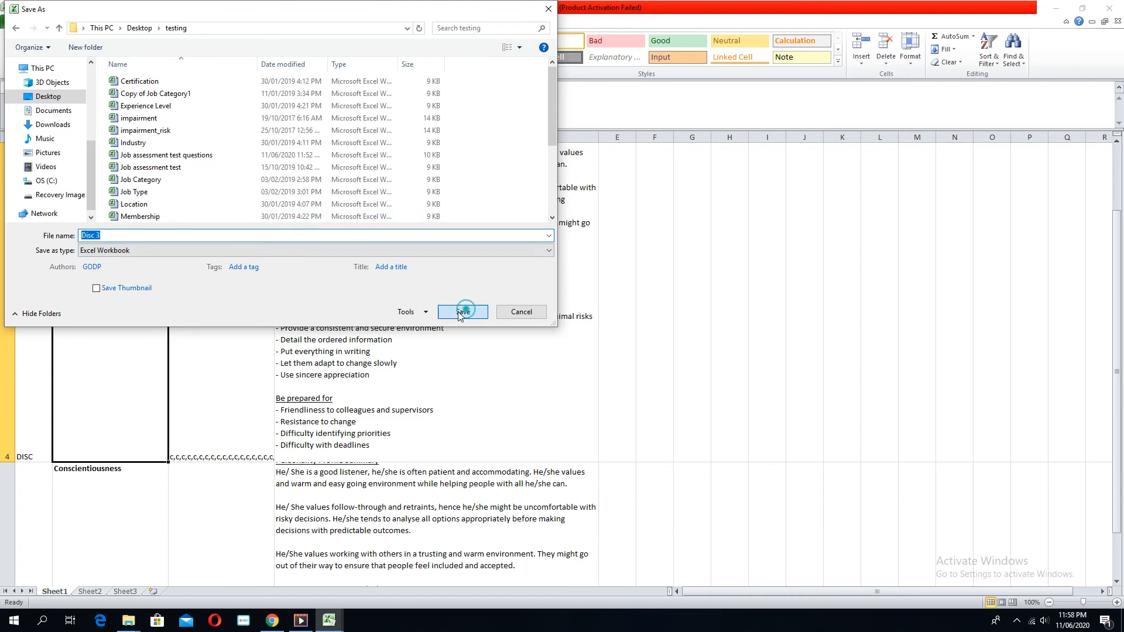
Change the psychometric assessment name of the Dominance row in cell A2 to "DISC 3".
{"action": "left_click", "coordinate": [38, 390]}
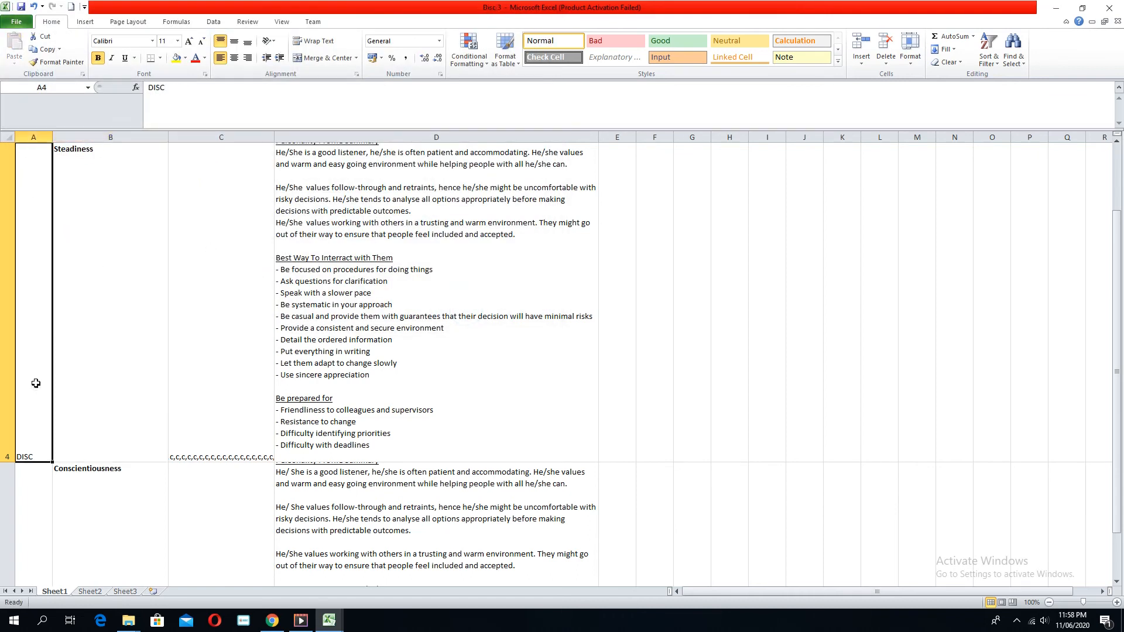
{"action": "scroll", "coordinate": [42, 276], "scroll_direction": "up", "scroll_amount": 1}
{"action": "left_click", "coordinate": [18, 236]}
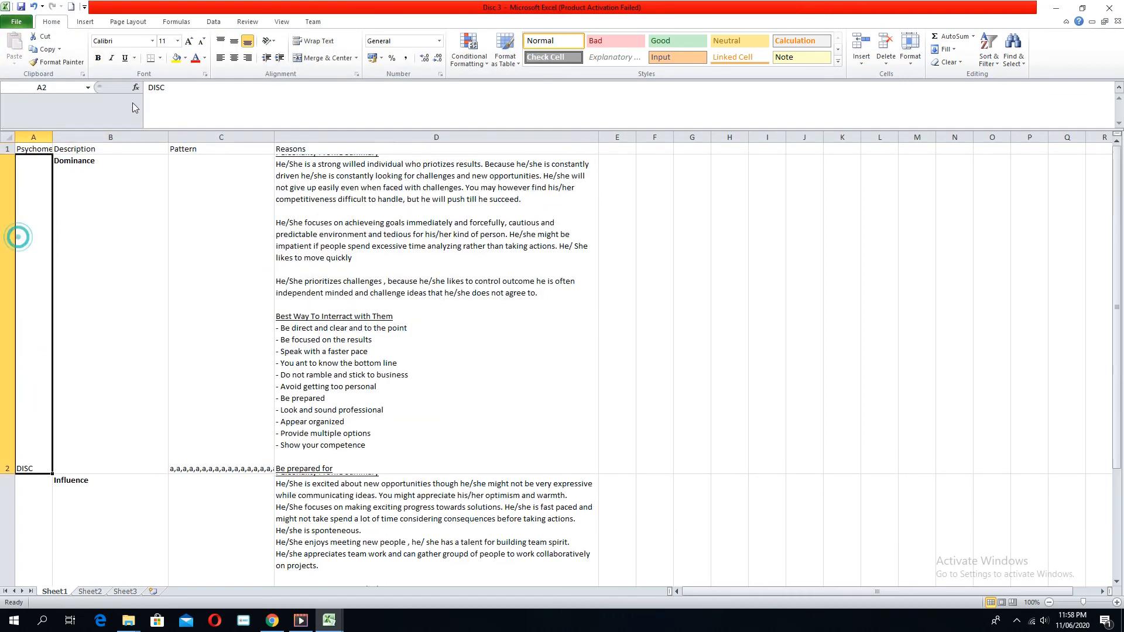
{"action": "left_click", "coordinate": [176, 90]}
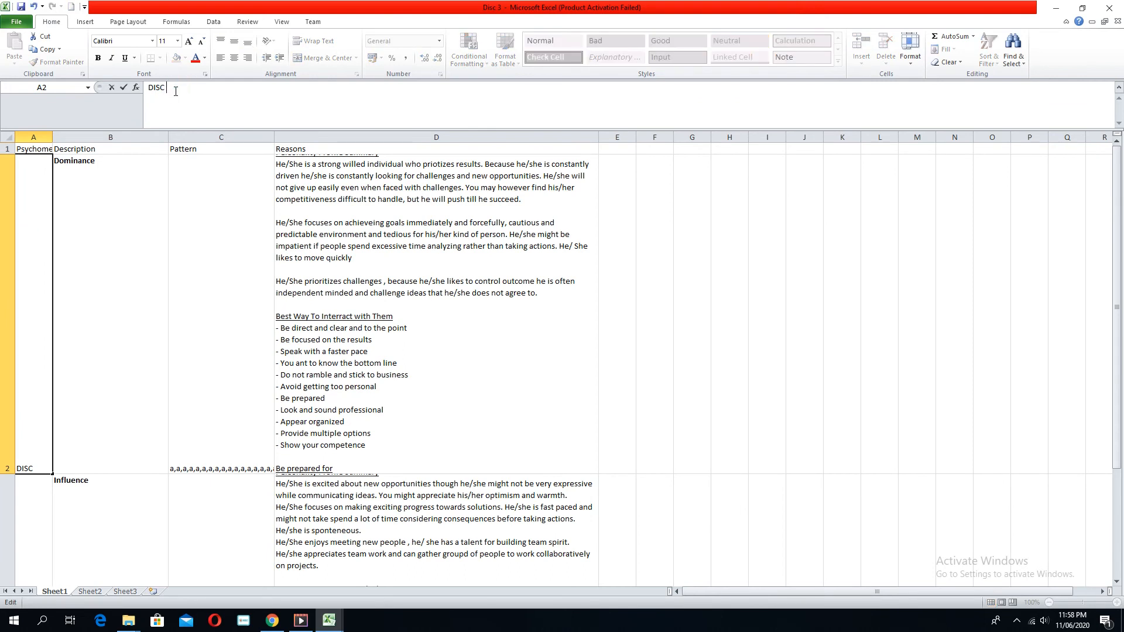
{"action": "type", "text": "3"}
{"action": "key", "text": "Return"}
{"action": "scroll", "coordinate": [46, 303], "scroll_direction": "up", "scroll_amount": 1}
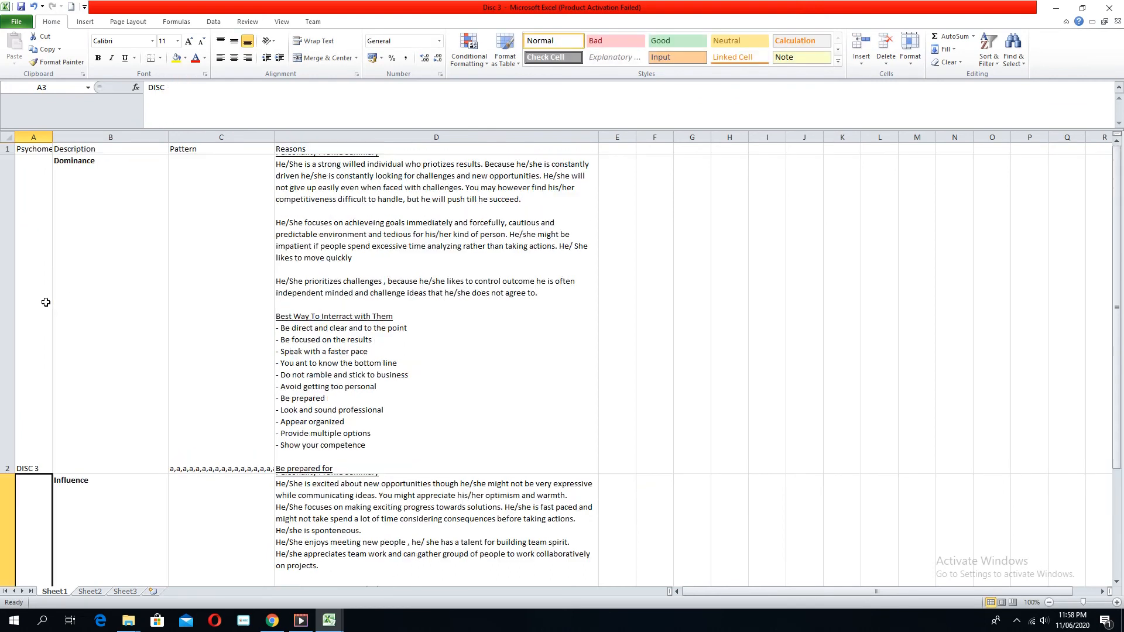
Fill the assessment name from cell A2 down through the remaining DISC rows.
{"action": "left_click", "coordinate": [33, 291]}
{"action": "left_click_drag", "start_coordinate": [51, 473], "coordinate": [54, 563]}
{"action": "left_click", "coordinate": [59, 580]}
{"action": "left_click", "coordinate": [88, 529]}
{"action": "left_click", "coordinate": [91, 358]}
{"action": "left_click", "coordinate": [88, 362]}
Switch to the GOSRMS admin page in Chrome and choose the recent file "Disc 3" for the DISC 3 psychometric answers.
{"action": "key", "text": "alt+Tab"}
{"action": "key", "text": "alt+Tab"}
{"action": "key", "text": "alt+Tab"}
{"action": "key", "text": "alt+Tab"}
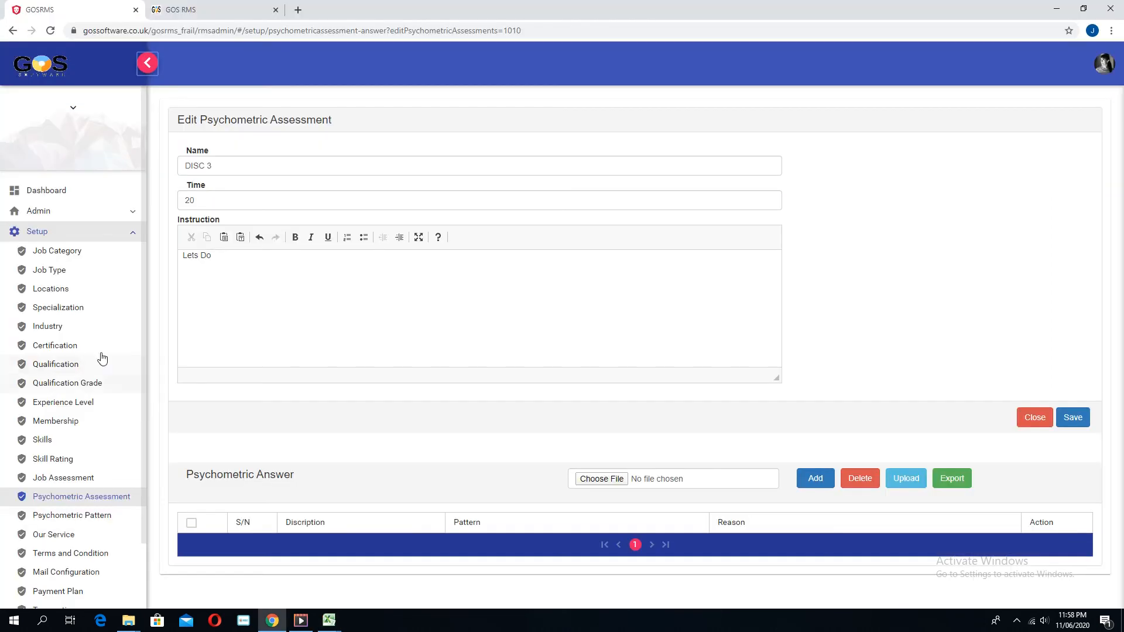
{"action": "left_click", "coordinate": [609, 480]}
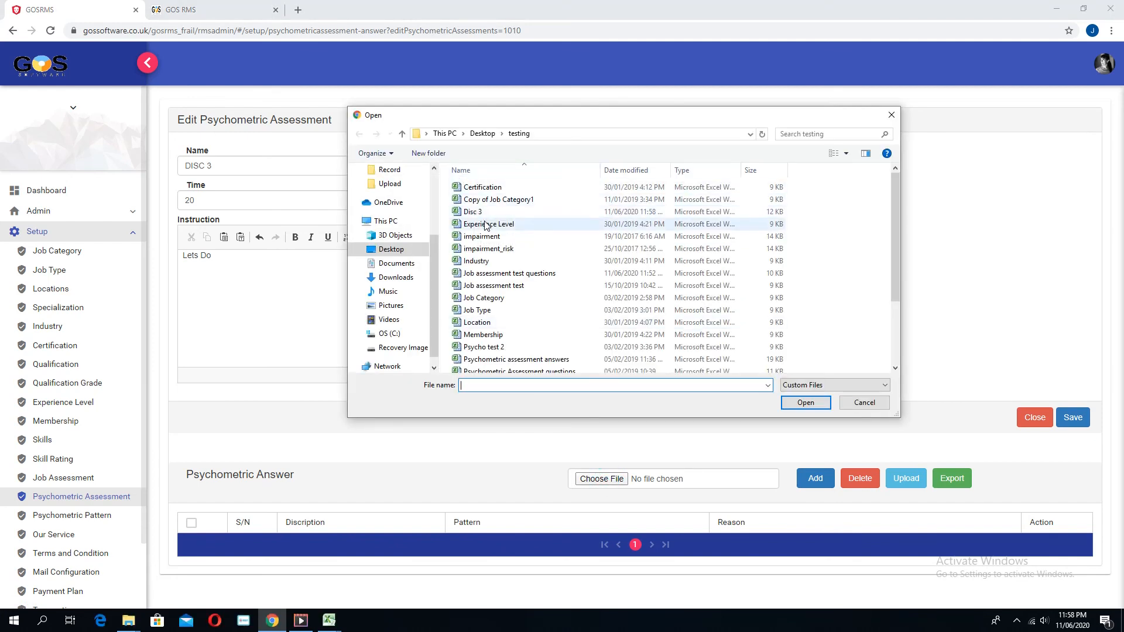
{"action": "left_click", "coordinate": [434, 184]}
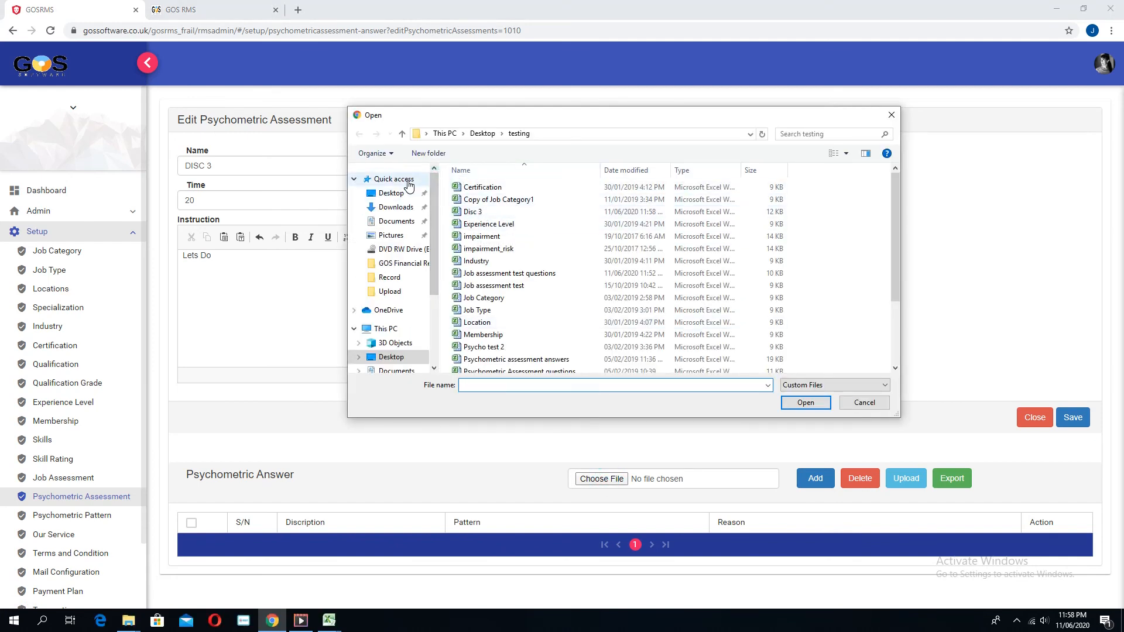
{"action": "left_click", "coordinate": [394, 179]}
{"action": "left_click", "coordinate": [518, 331]}
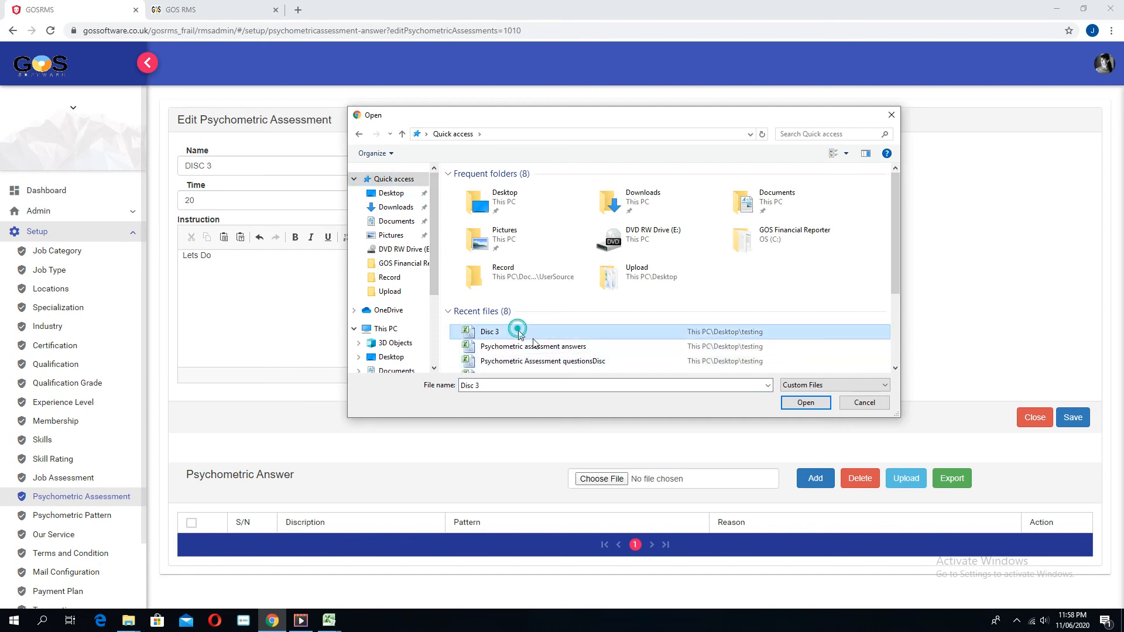
{"action": "left_click", "coordinate": [818, 404]}
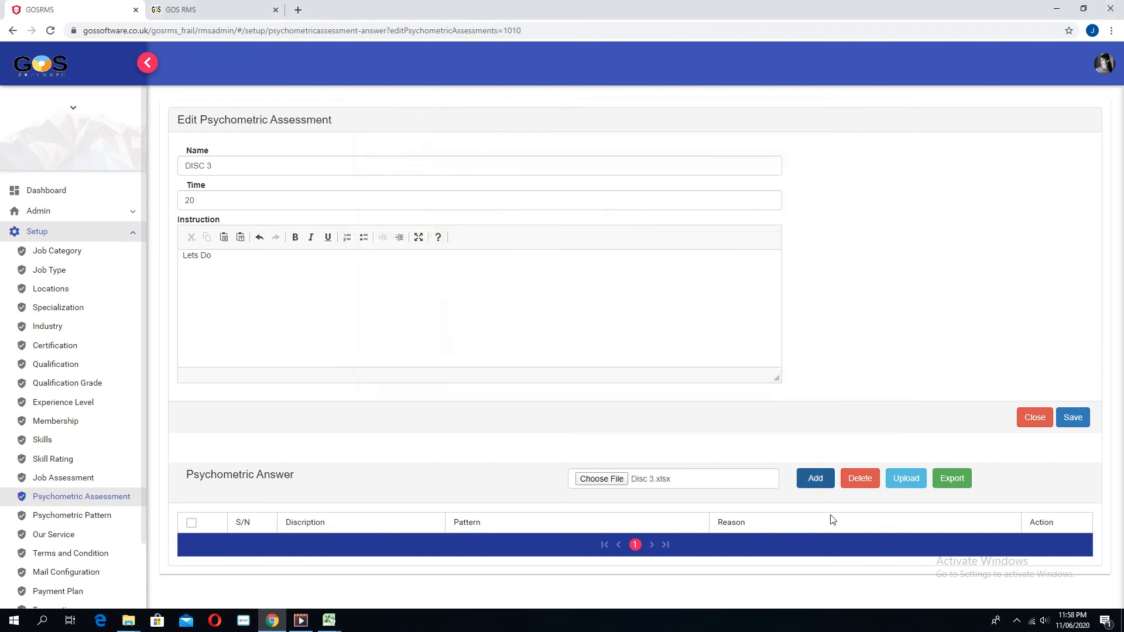
Upload the chosen workbook as the DISC 3 psychometric answers and look through the answer list.
{"action": "left_click", "coordinate": [905, 482]}
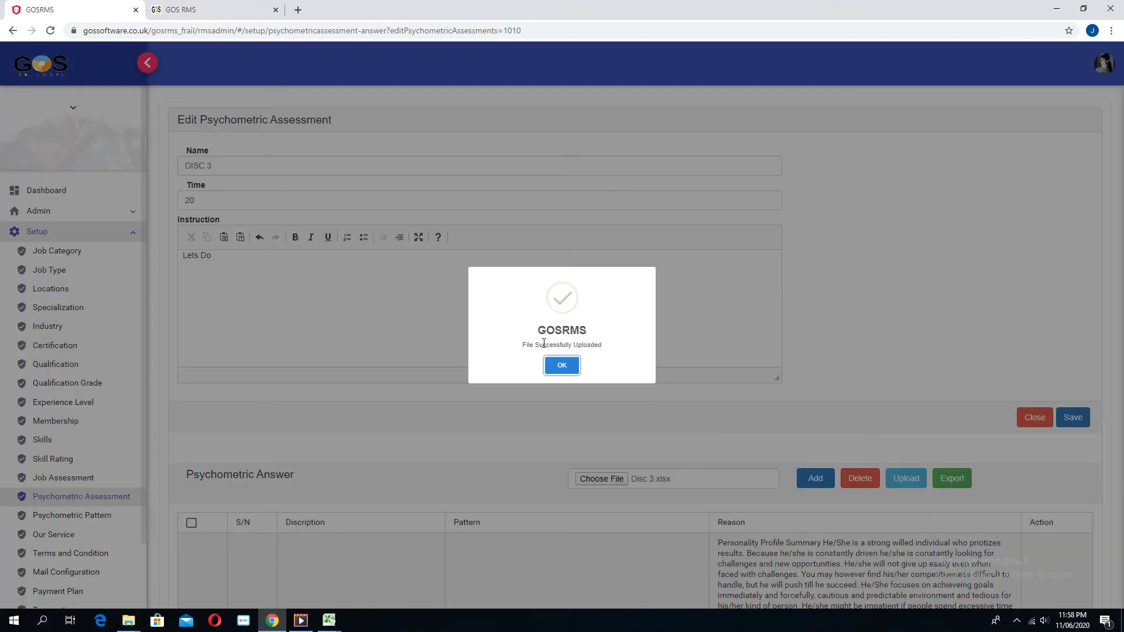
{"action": "left_click", "coordinate": [557, 366]}
{"action": "scroll", "coordinate": [515, 506], "scroll_direction": "down", "scroll_amount": 13}
{"action": "scroll", "coordinate": [515, 498], "scroll_direction": "up", "scroll_amount": 13}
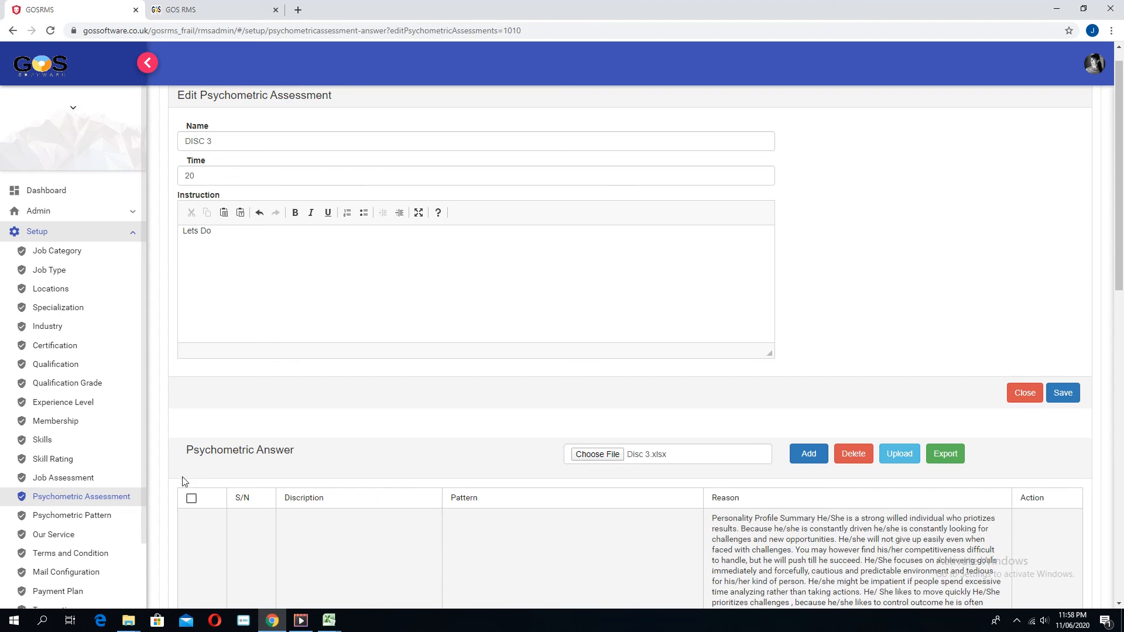
Examine the psychometric assessment list and the names and descriptions in the psychometric pattern list.
{"action": "left_click", "coordinate": [111, 515]}
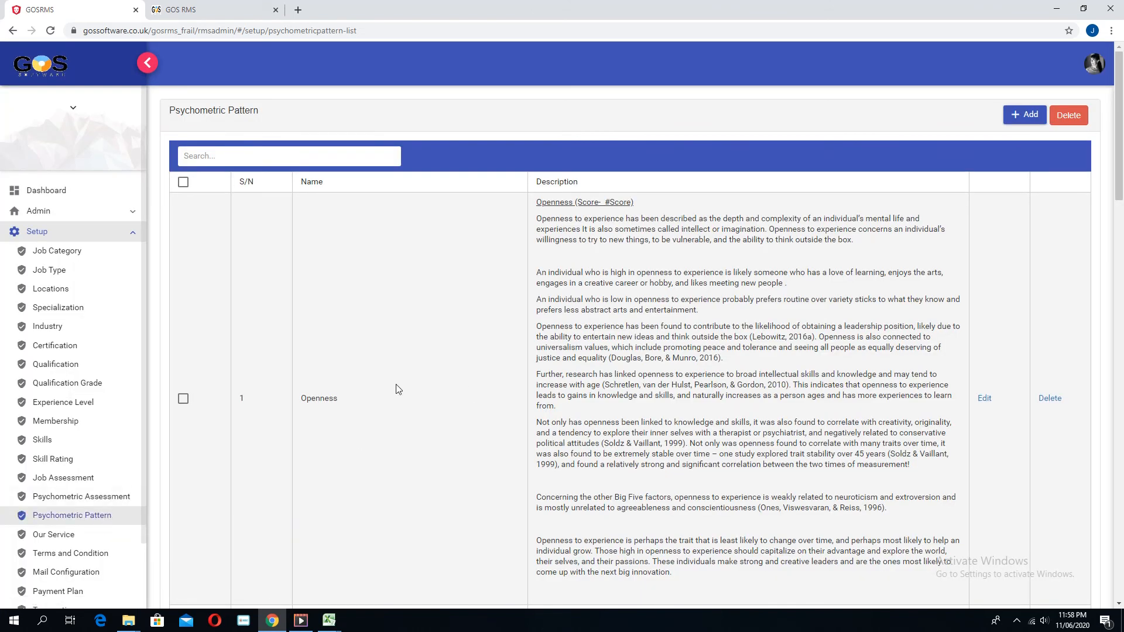
{"action": "left_click", "coordinate": [99, 496]}
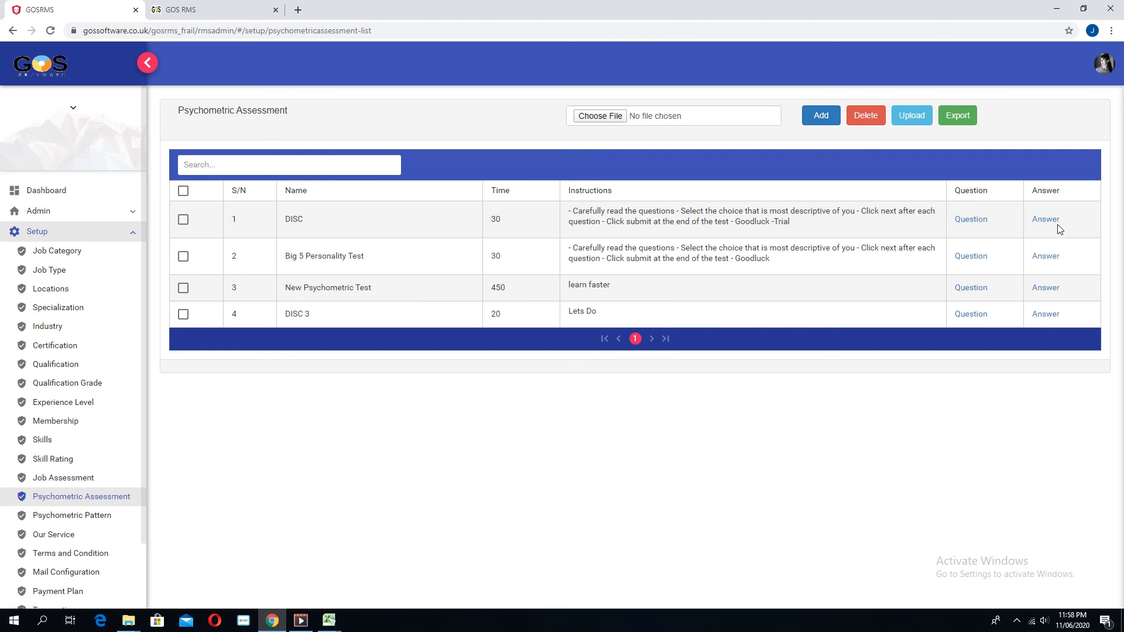
{"action": "left_click", "coordinate": [76, 516]}
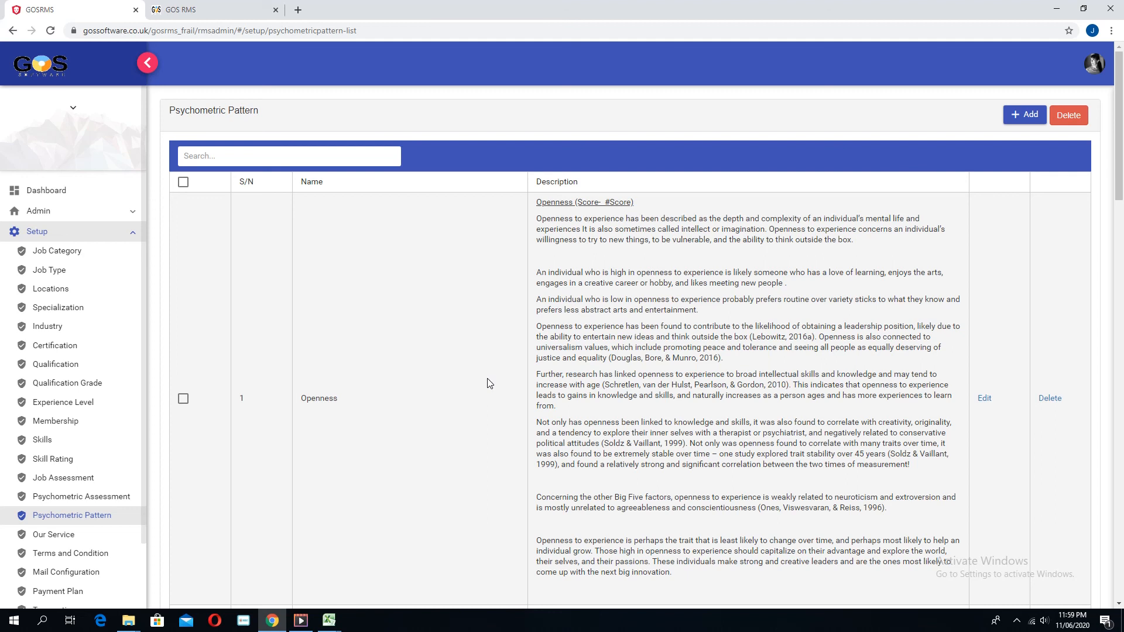
{"action": "scroll", "coordinate": [480, 372], "scroll_direction": "down", "scroll_amount": 5}
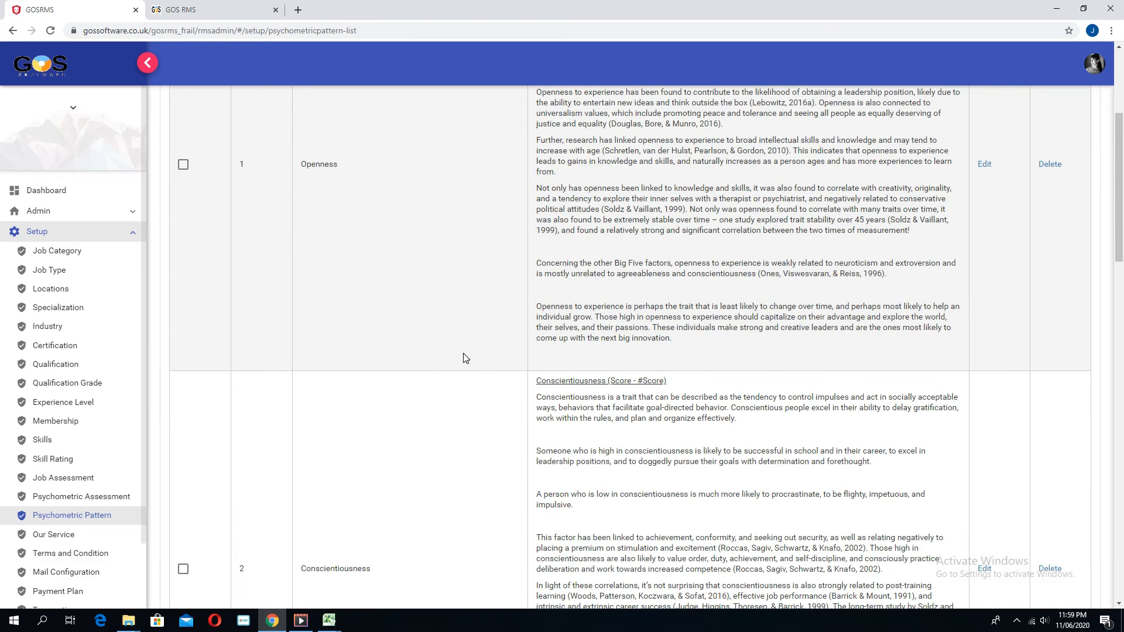
{"action": "scroll", "coordinate": [465, 358], "scroll_direction": "down", "scroll_amount": 20}
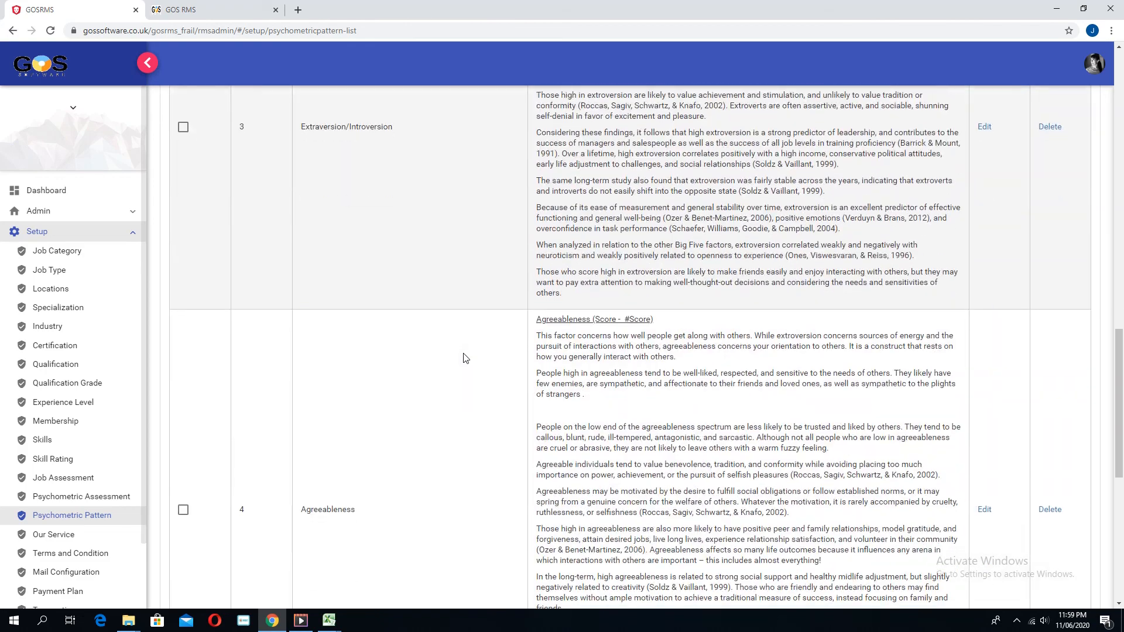
{"action": "scroll", "coordinate": [465, 358], "scroll_direction": "down", "scroll_amount": 5}
{"action": "scroll", "coordinate": [466, 357], "scroll_direction": "up", "scroll_amount": 20}
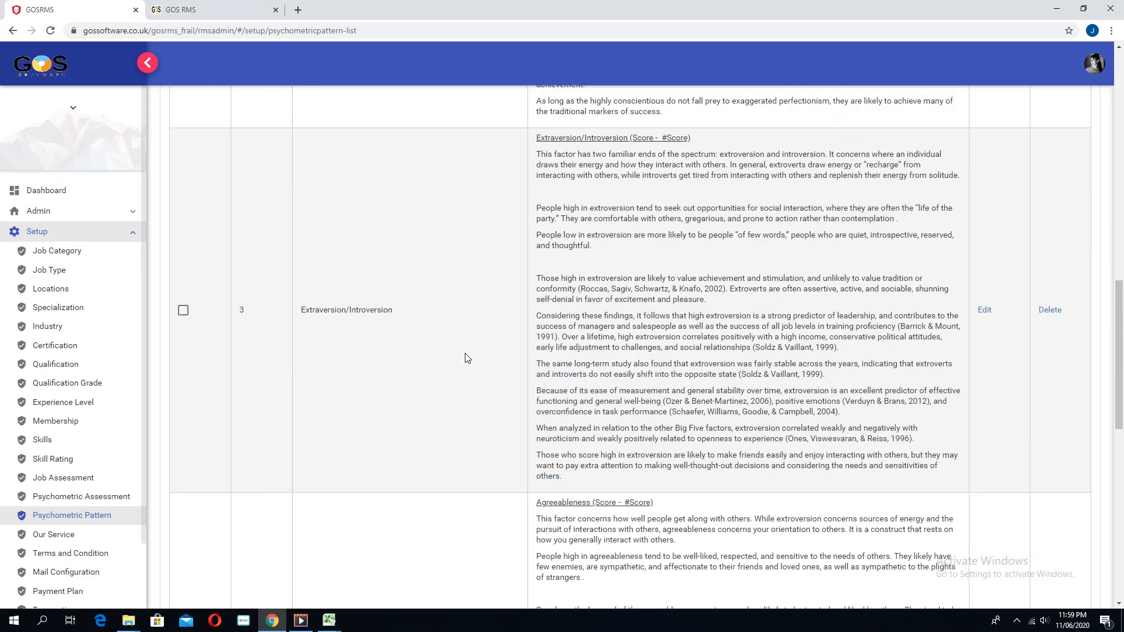
{"action": "scroll", "coordinate": [466, 358], "scroll_direction": "up", "scroll_amount": 5}
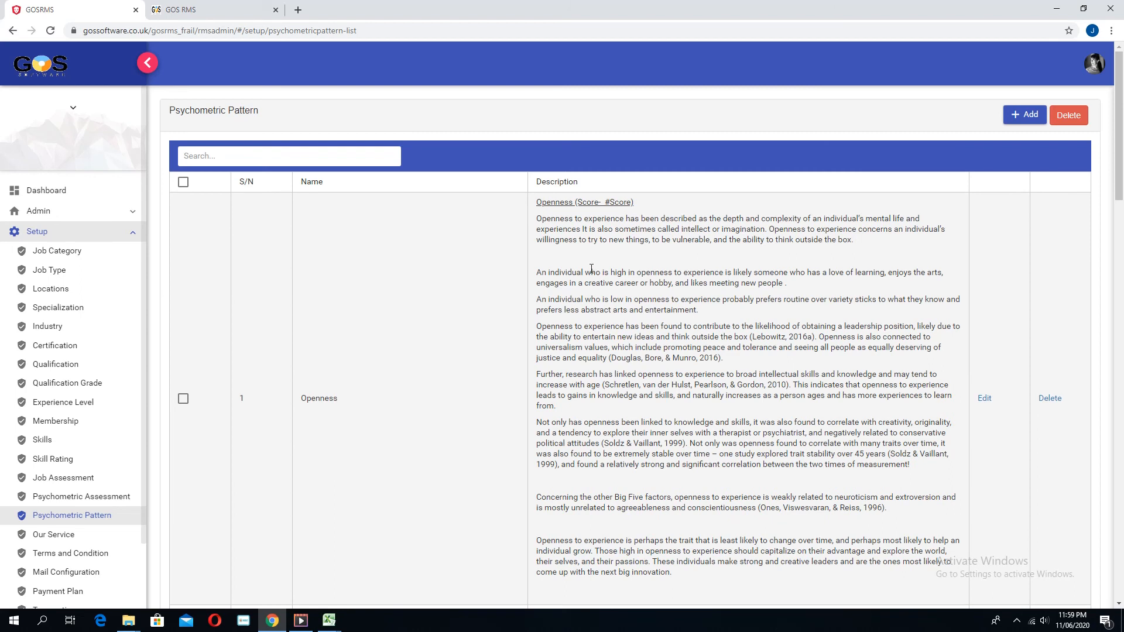
Examine the name and description fields of the blank psychometric pattern form and return to the pattern list without saving.
{"action": "left_click", "coordinate": [1029, 116]}
{"action": "left_click", "coordinate": [361, 160]}
{"action": "left_click", "coordinate": [351, 223]}
{"action": "left_click", "coordinate": [1034, 383]}
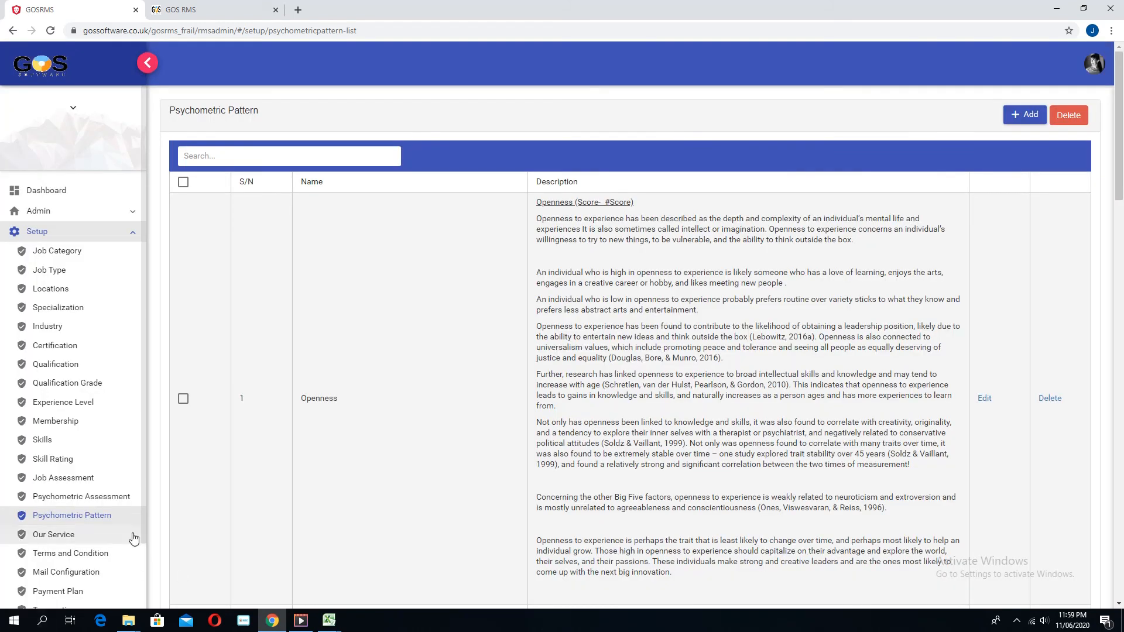
{"action": "left_click", "coordinate": [1026, 114]}
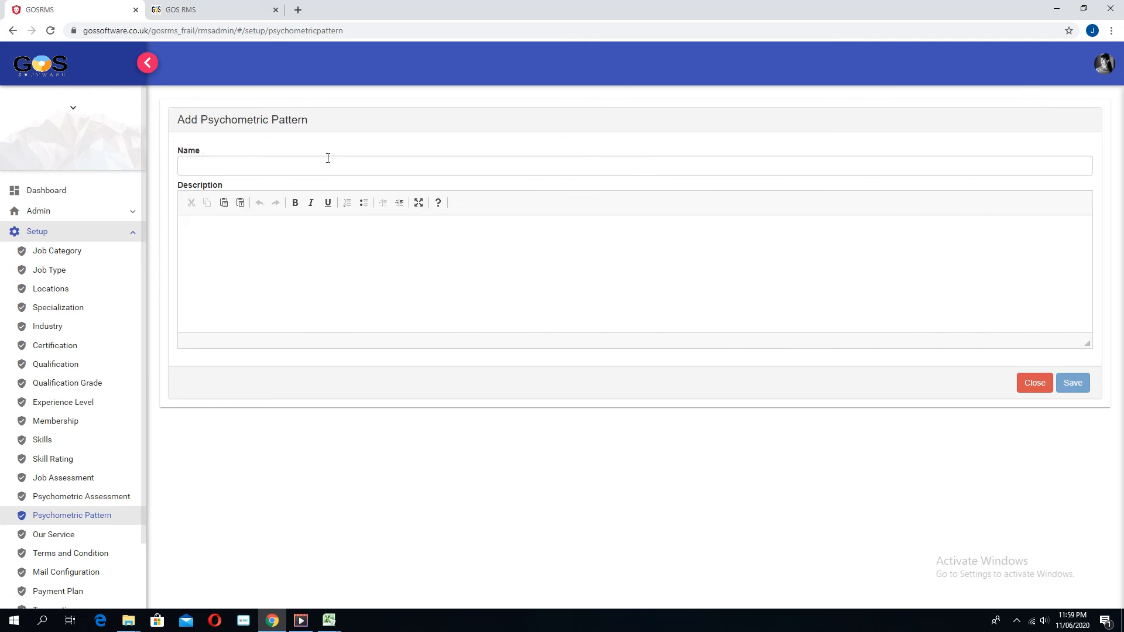
{"action": "left_click", "coordinate": [328, 158]}
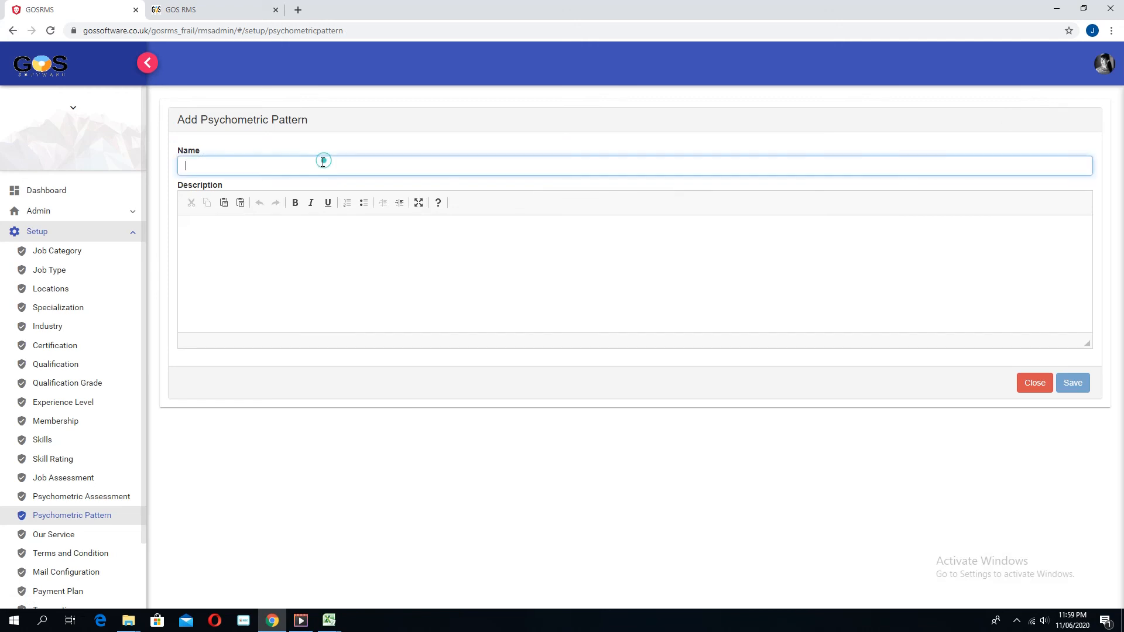
{"action": "left_click", "coordinate": [312, 257]}
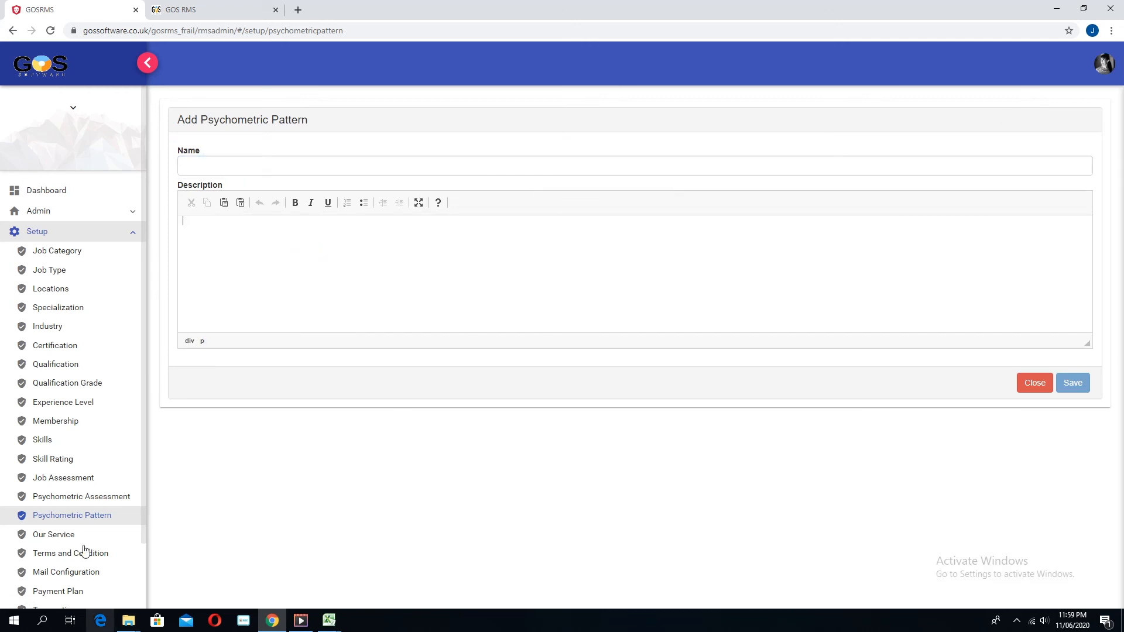
{"action": "left_click", "coordinate": [71, 513]}
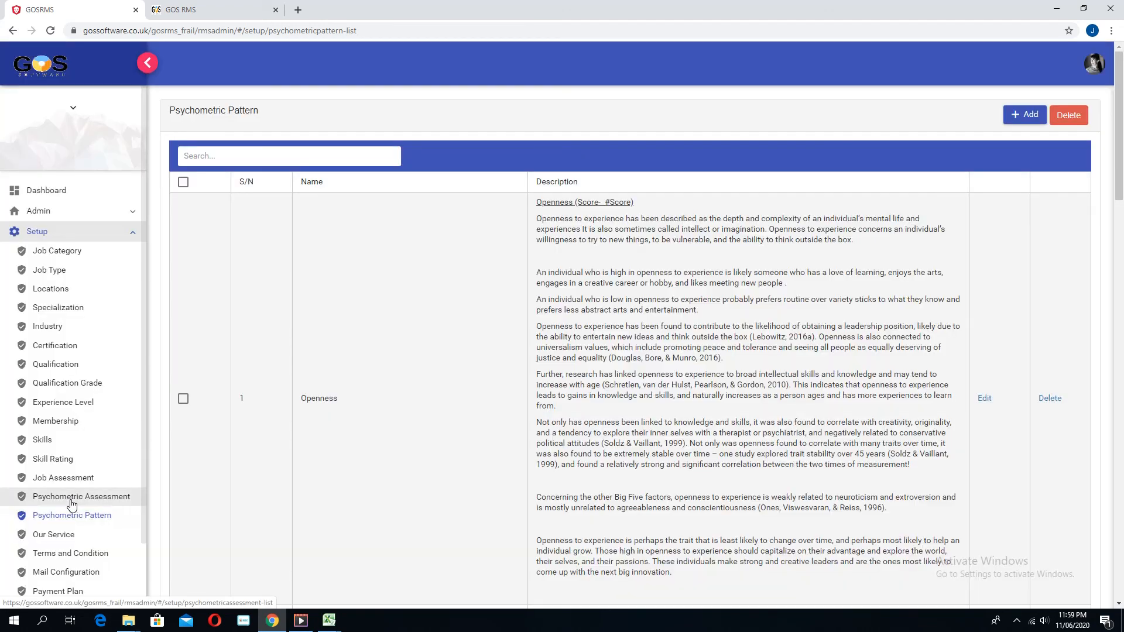